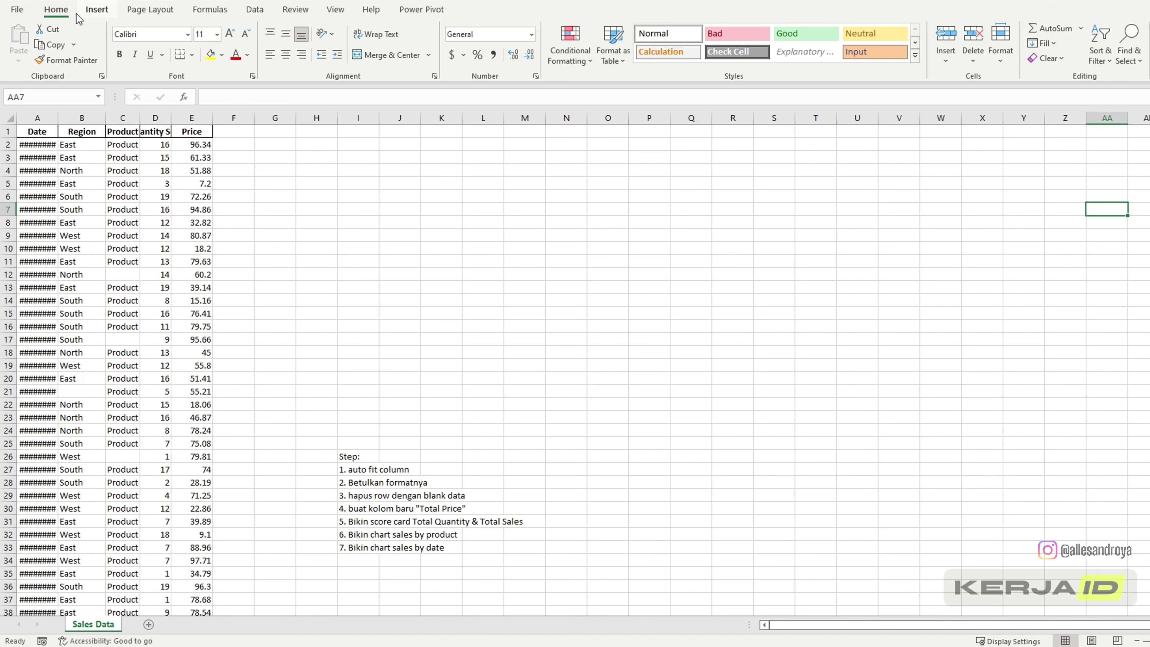
Enable the Developer tab in the ribbon customization options and switch to it
{"action": "left_click", "coordinate": [20, 10]}
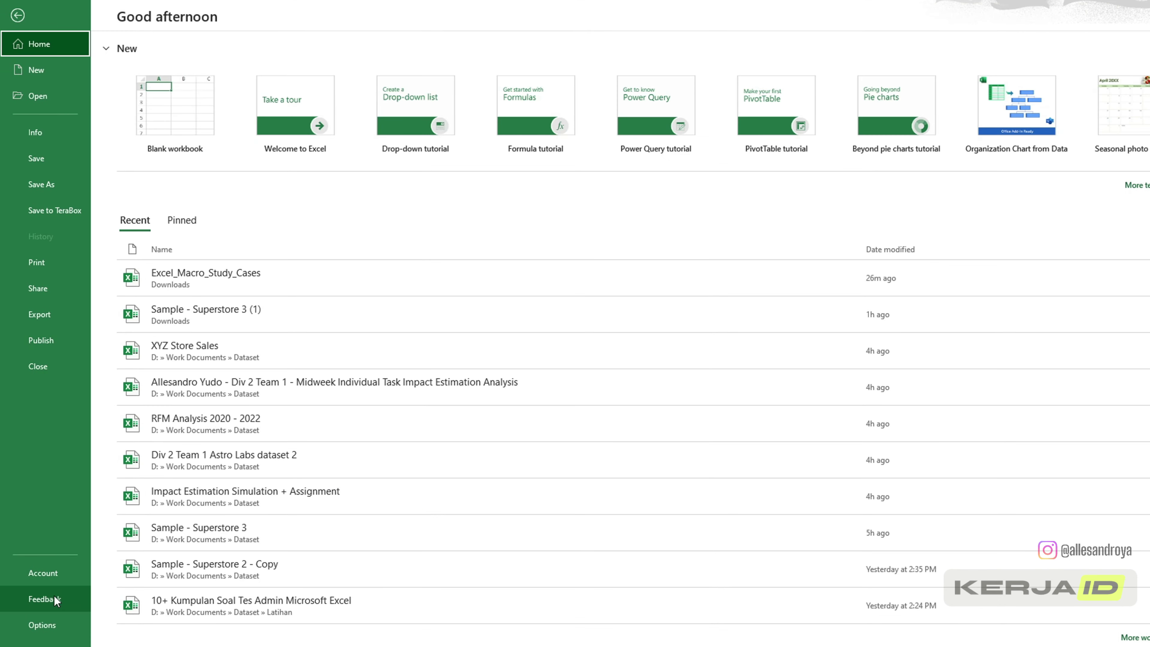
{"action": "left_click", "coordinate": [44, 625]}
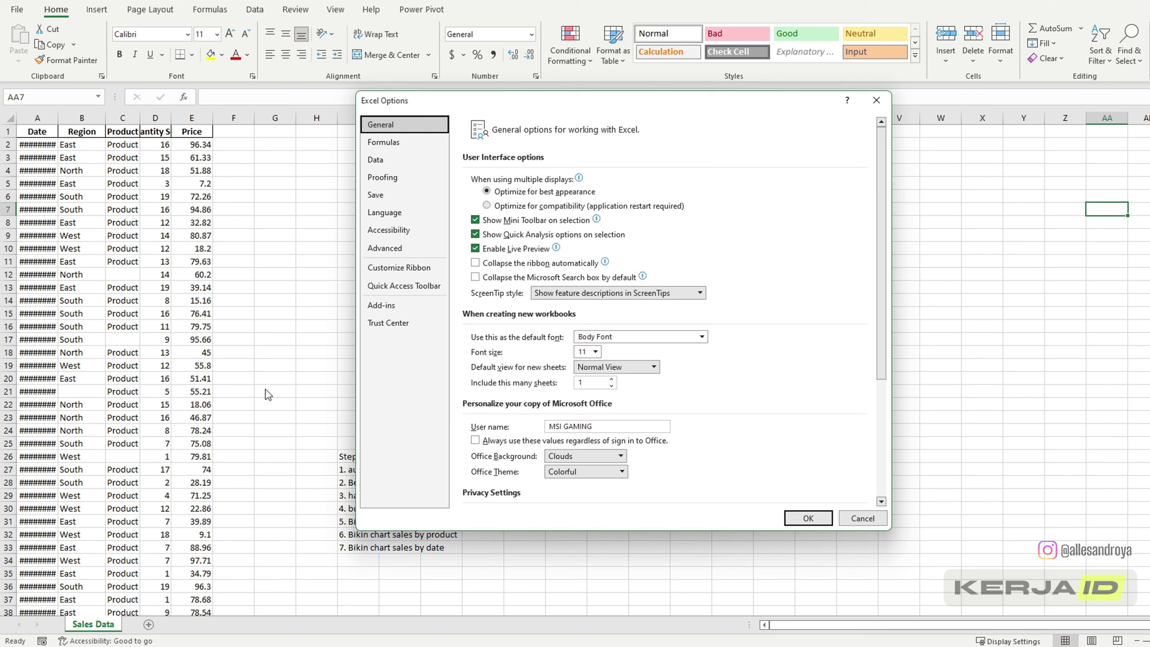
{"action": "left_click", "coordinate": [397, 268]}
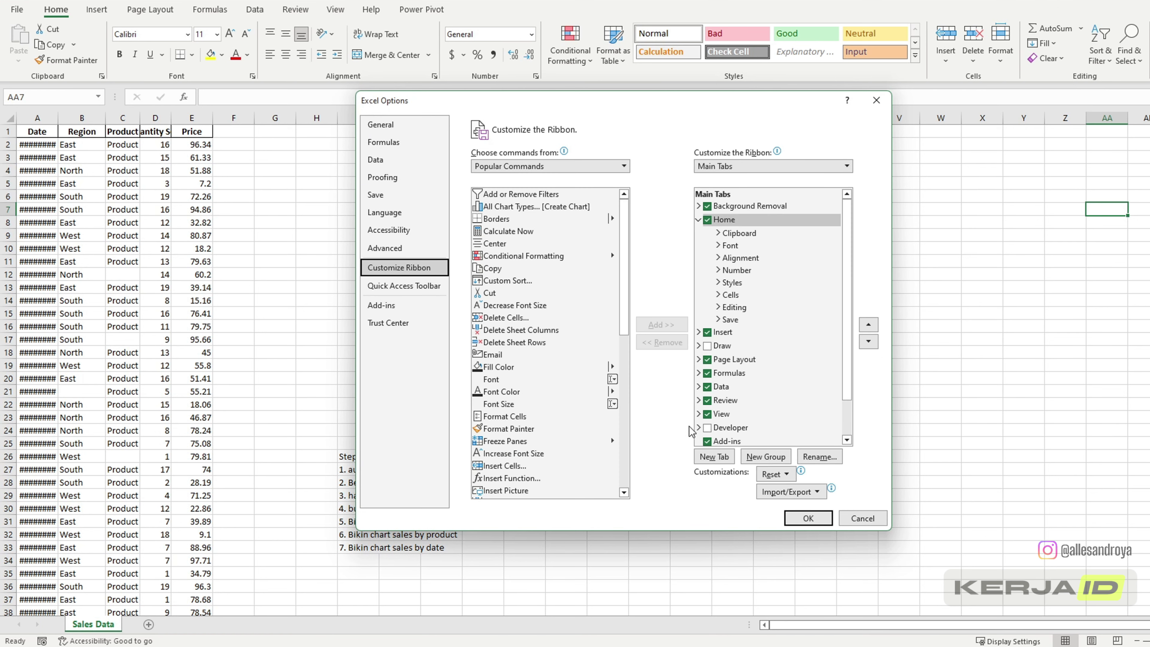
{"action": "left_click", "coordinate": [709, 430]}
{"action": "left_click", "coordinate": [809, 518]}
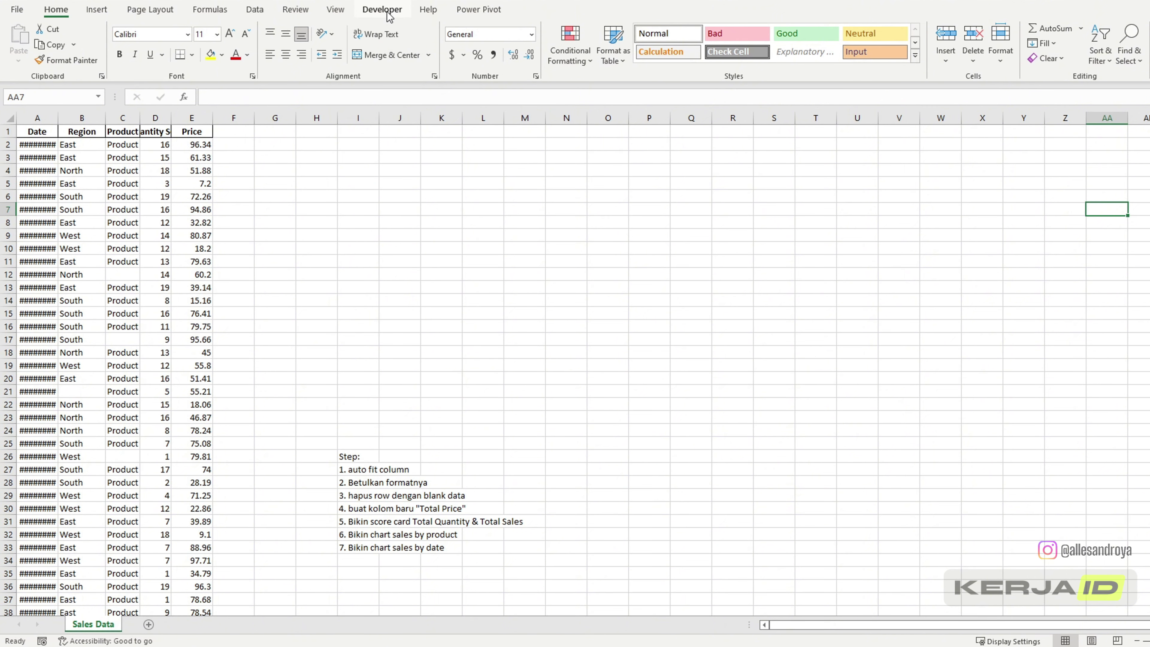
{"action": "left_click", "coordinate": [389, 16]}
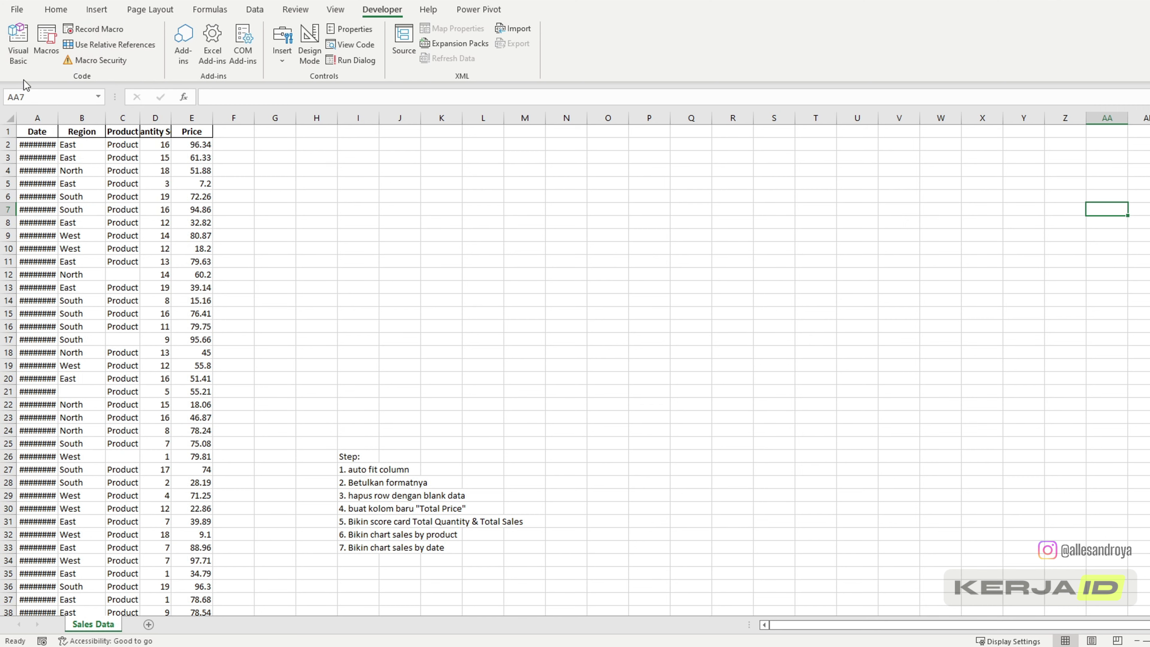
Look over the list of macros available in all open workbooks
{"action": "left_click", "coordinate": [23, 50]}
{"action": "left_click", "coordinate": [50, 53]}
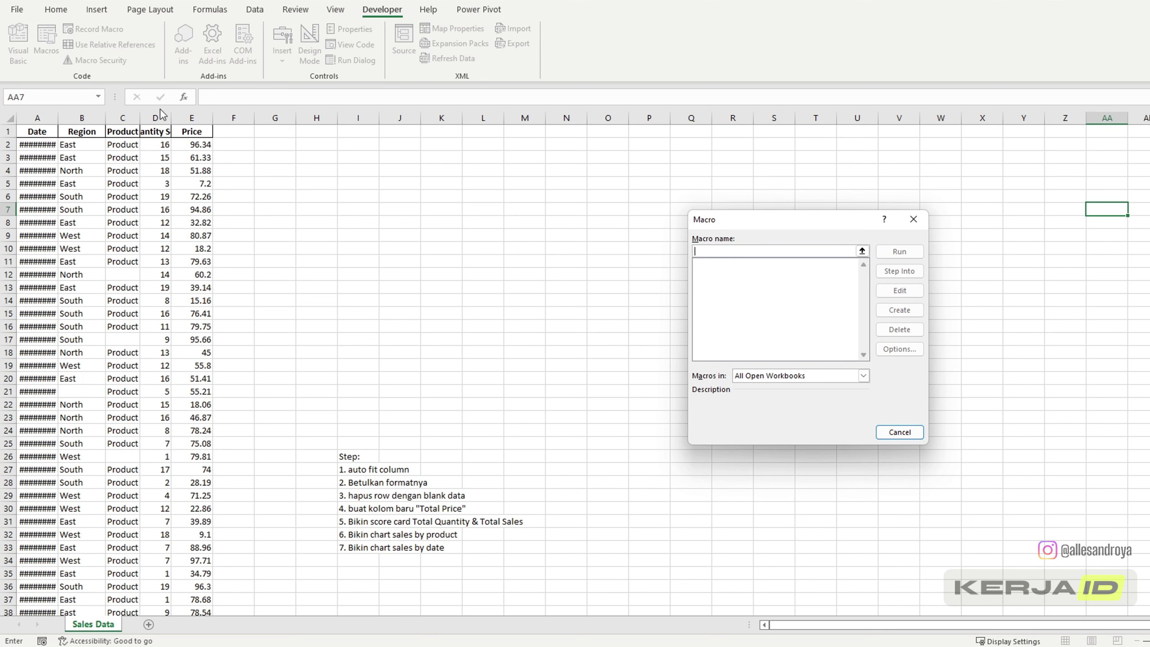
{"action": "left_click_drag", "start_coordinate": [728, 220], "coordinate": [447, 192]}
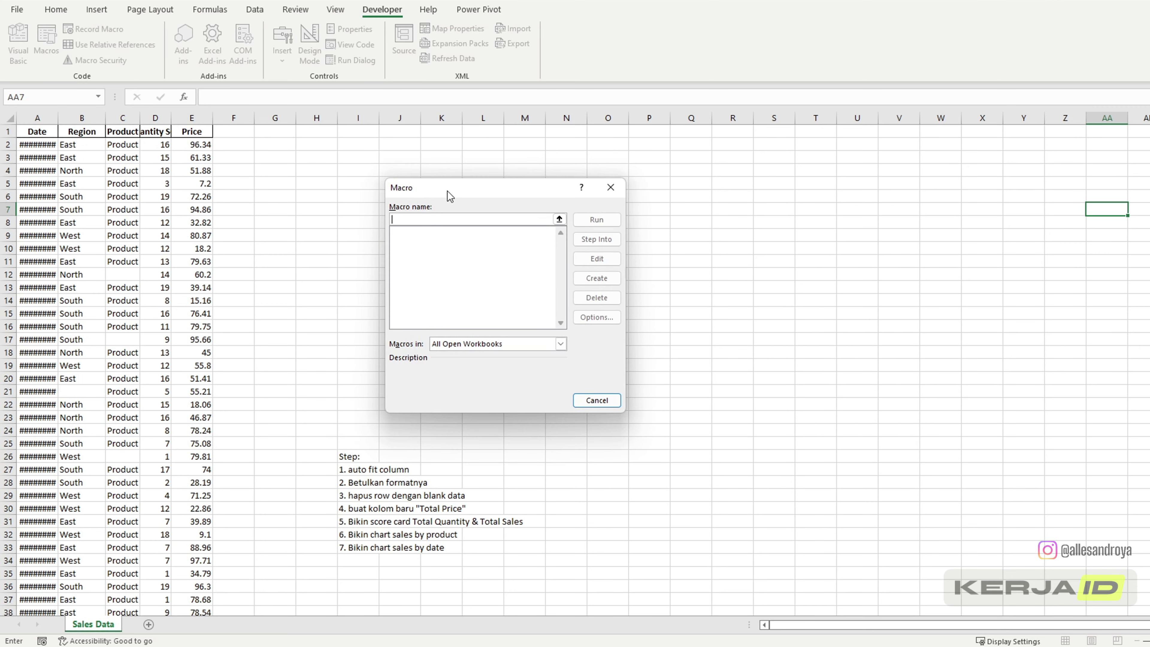
{"action": "left_click", "coordinate": [436, 221]}
{"action": "left_click_drag", "start_coordinate": [462, 194], "coordinate": [482, 189]}
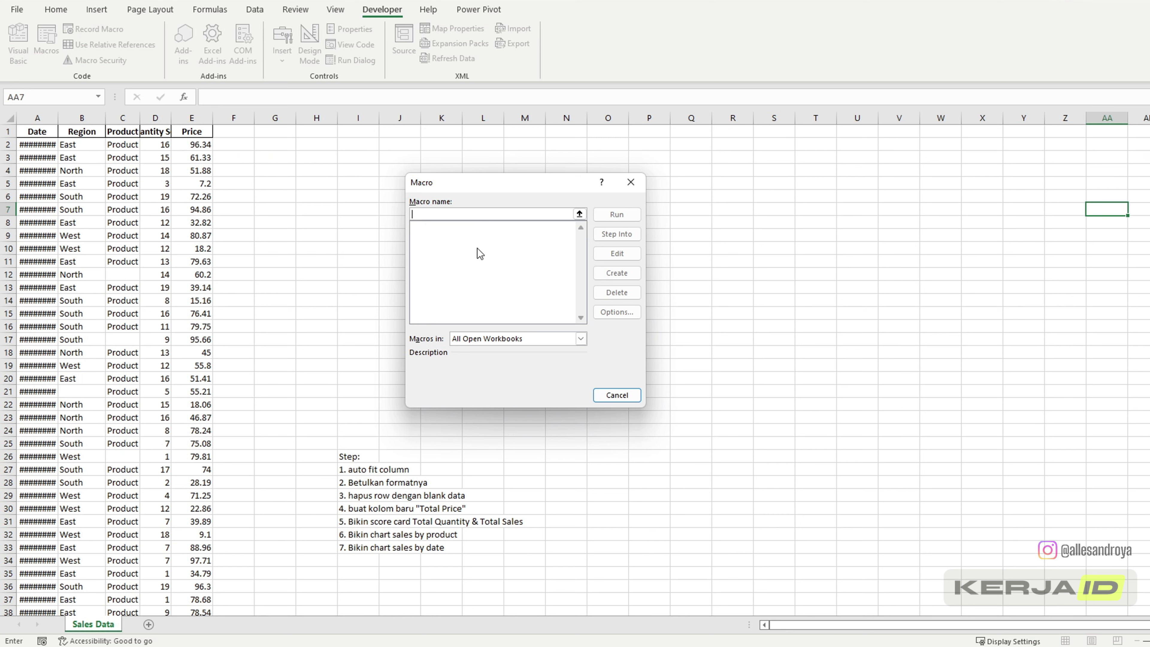
{"action": "left_click", "coordinate": [621, 398]}
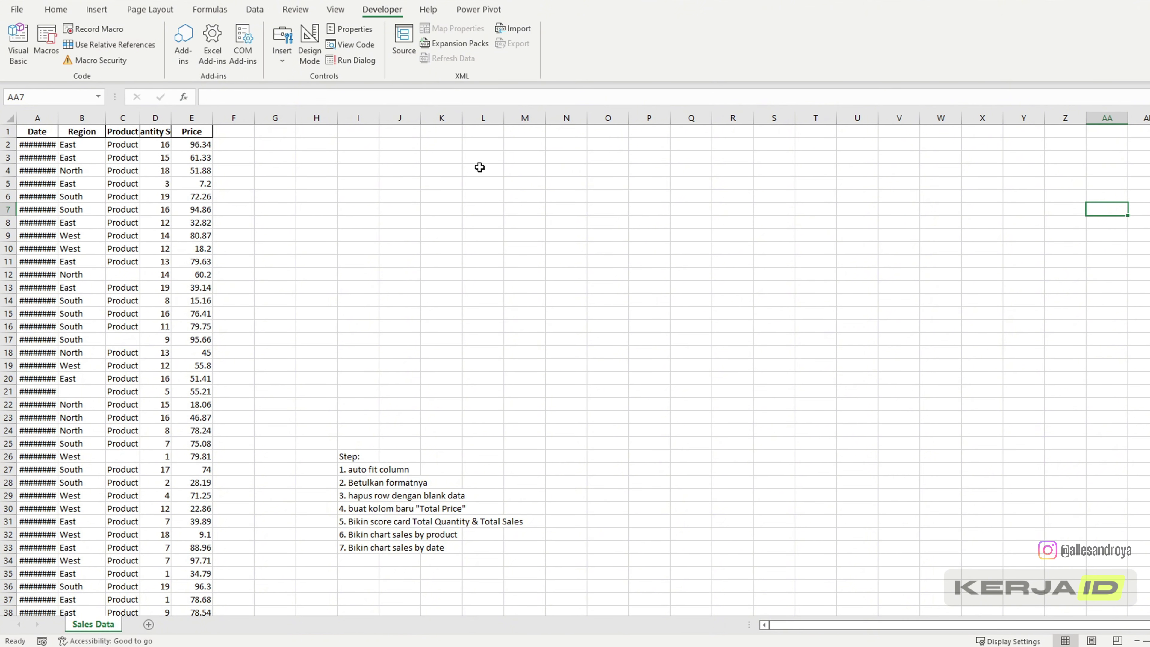
Enter "Absolute References Macro" in cell V7 and "Relative References Macro" in cell V8
{"action": "left_click", "coordinate": [886, 208]}
{"action": "type", "text": "A"}
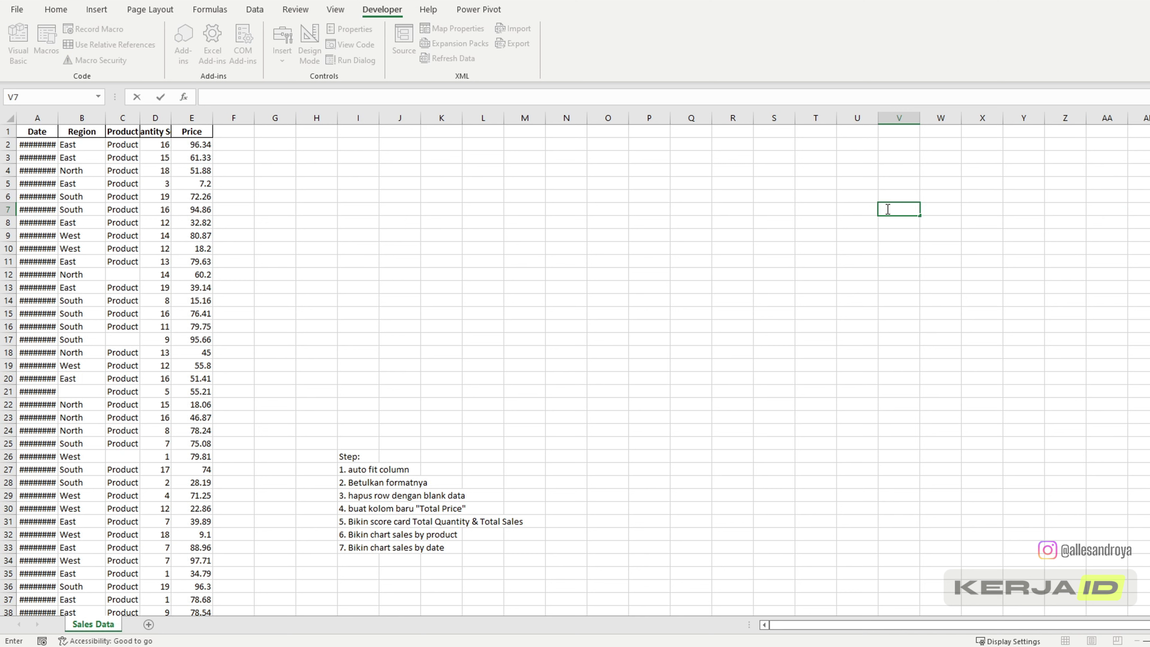
{"action": "type", "text": "bsolute Referenc"}
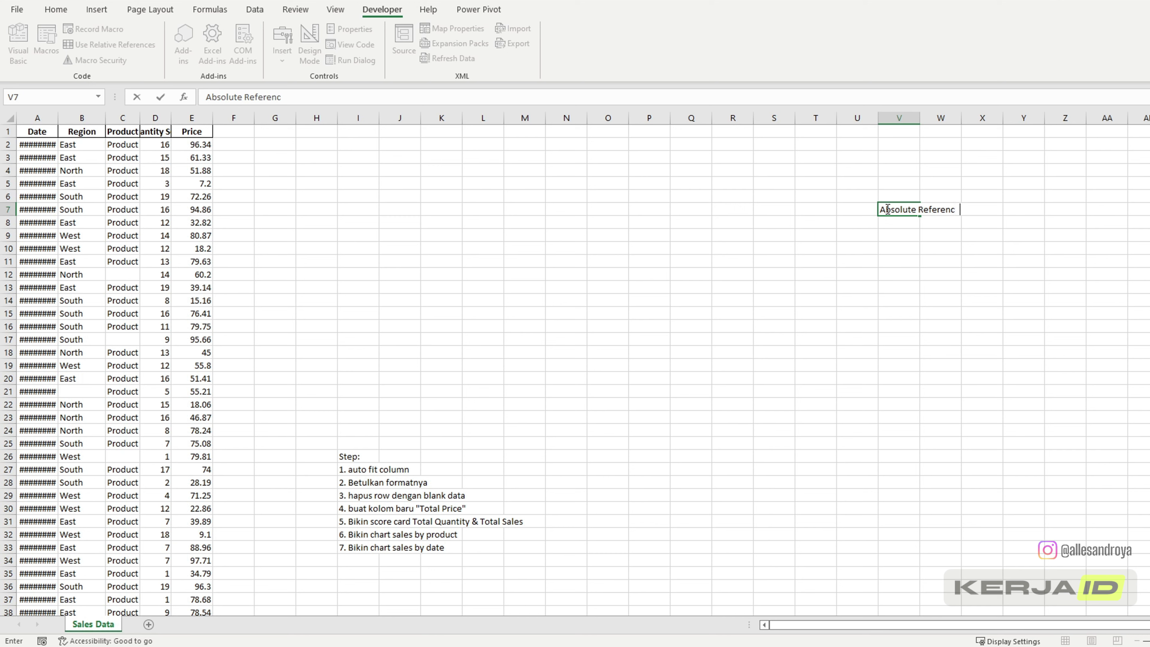
{"action": "type", "text": "es Macro"}
{"action": "key", "text": "Return"}
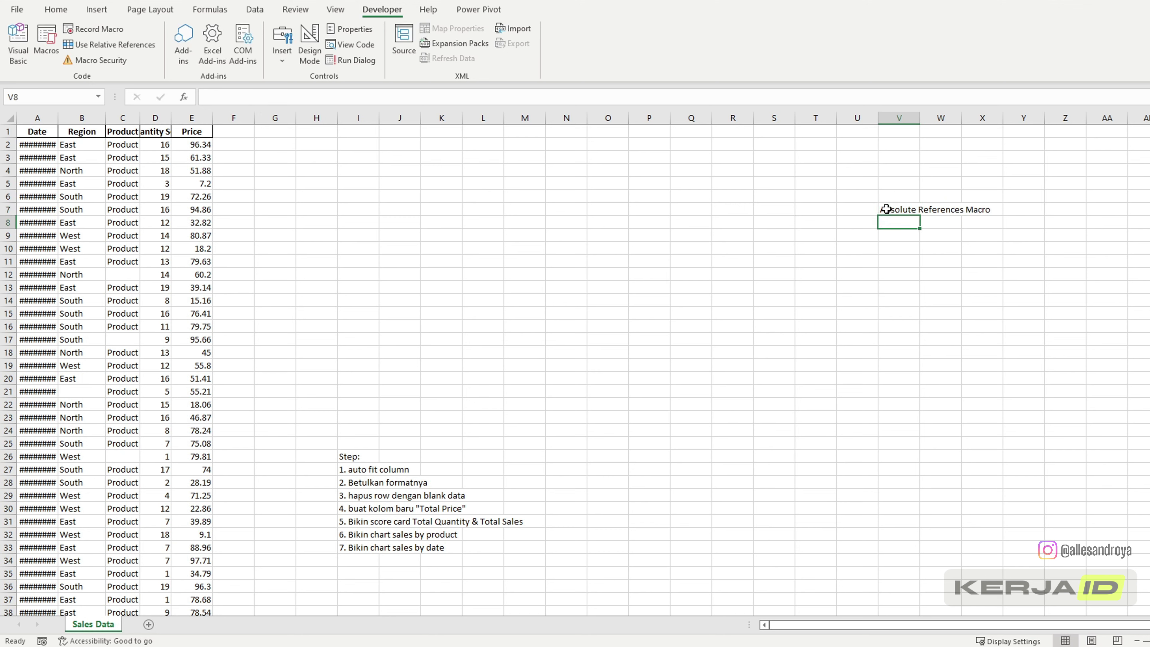
{"action": "type", "text": "Relative Refer"}
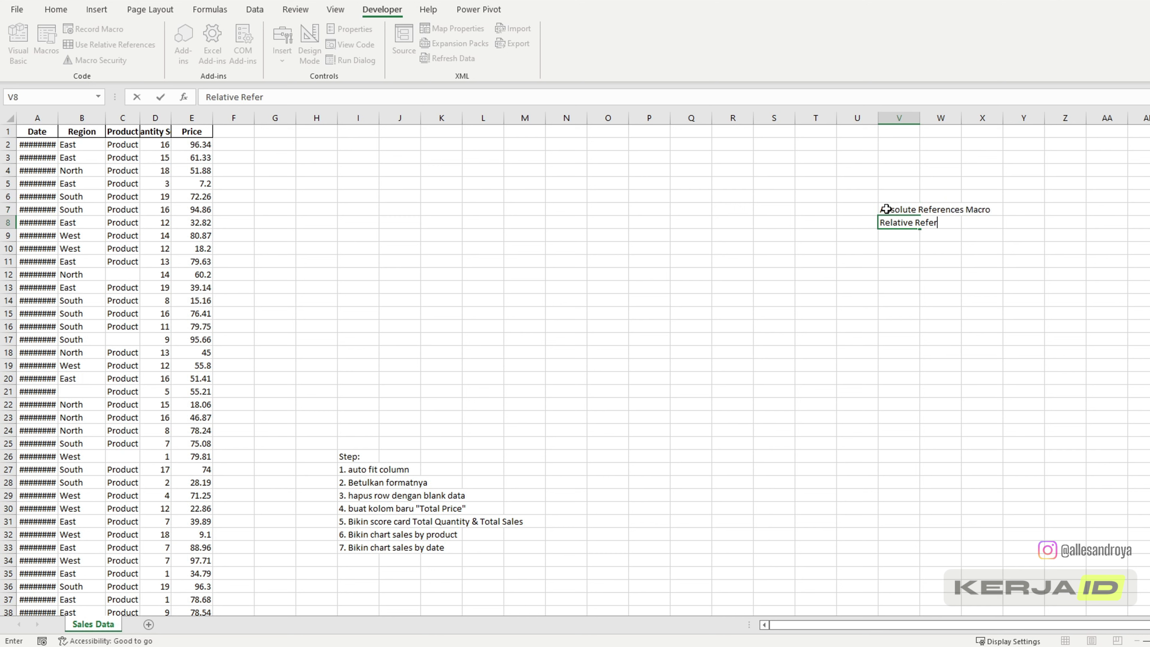
{"action": "type", "text": "ences Macro"}
Move the two macro reference labels from V7:V8 to H18:H19
{"action": "left_click_drag", "start_coordinate": [886, 209], "coordinate": [890, 223]}
{"action": "key", "text": "ctrl+c"}
{"action": "left_click_drag", "start_coordinate": [292, 340], "coordinate": [311, 347]}
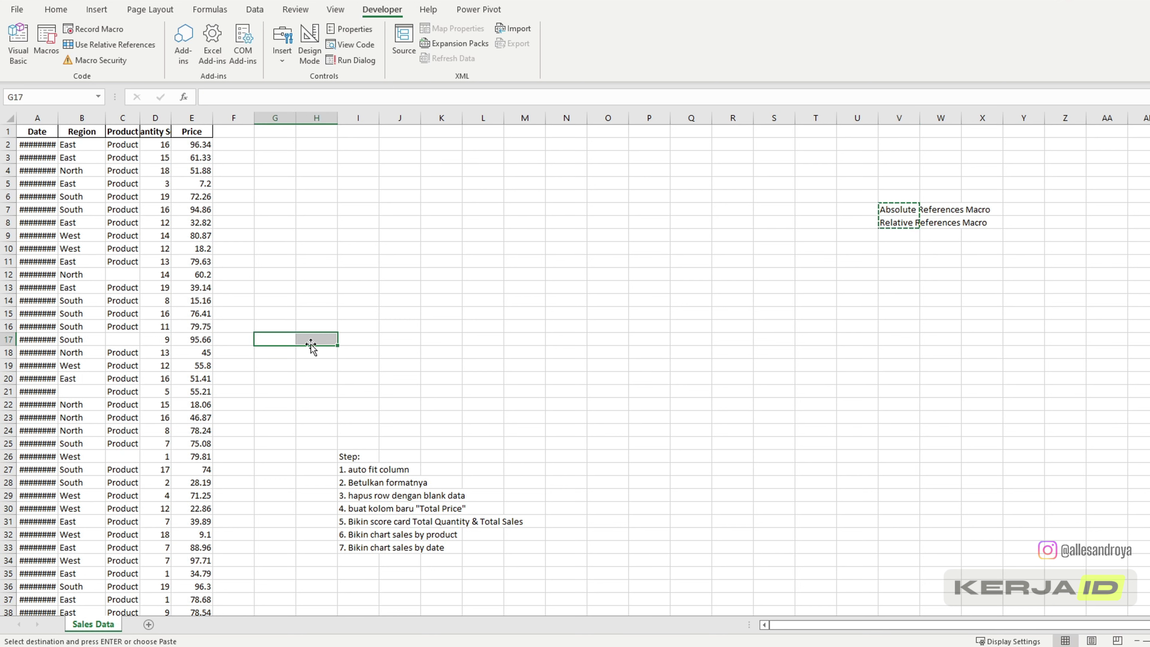
{"action": "left_click", "coordinate": [317, 354]}
{"action": "key", "text": "ctrl+v"}
{"action": "left_click", "coordinate": [593, 393]}
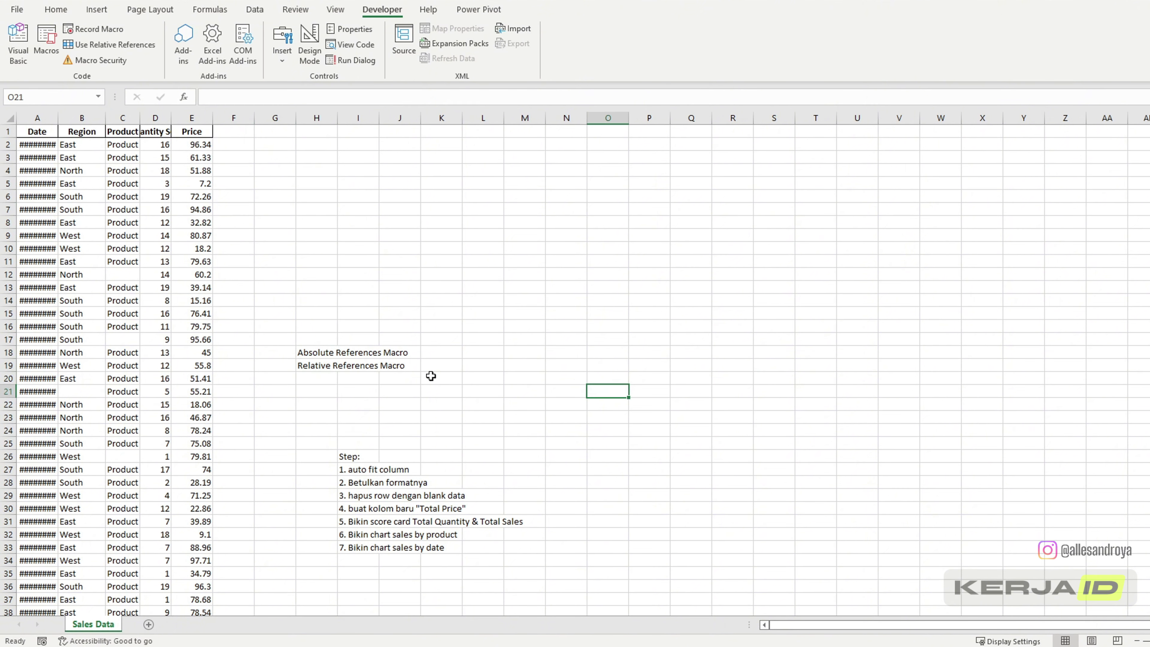
{"action": "left_click_drag", "start_coordinate": [305, 356], "coordinate": [333, 365]}
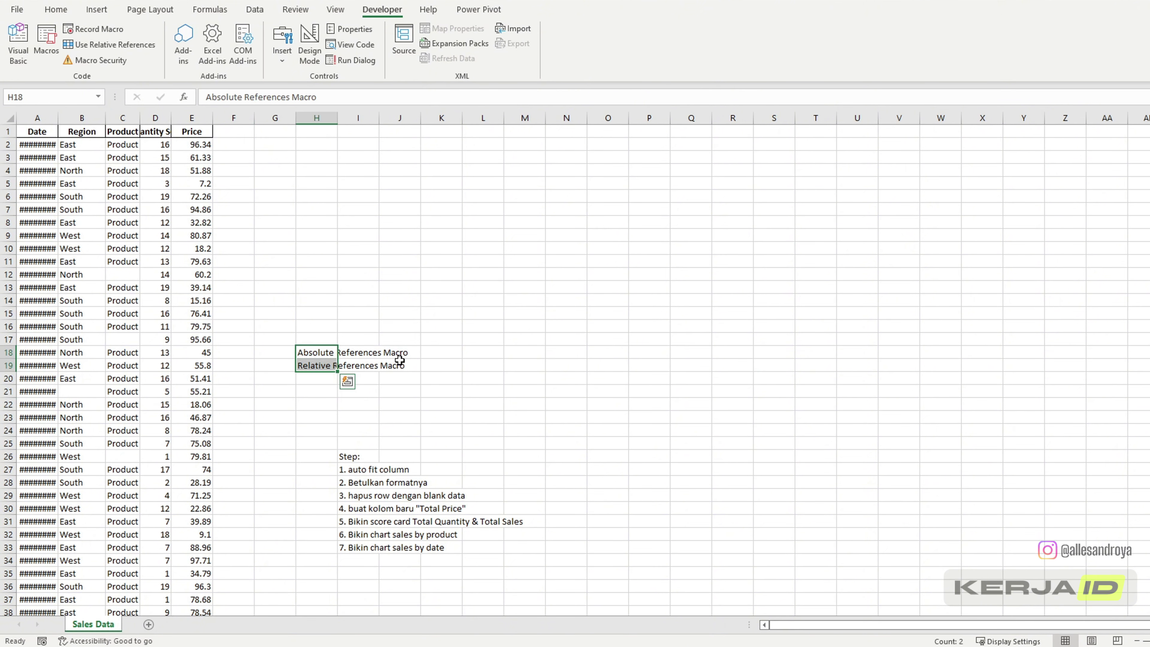
From cell J16, set up a macro recording named "Tes Referebces" with shortcut Ctrl+a, stored in This Workbook
{"action": "left_click", "coordinate": [414, 327]}
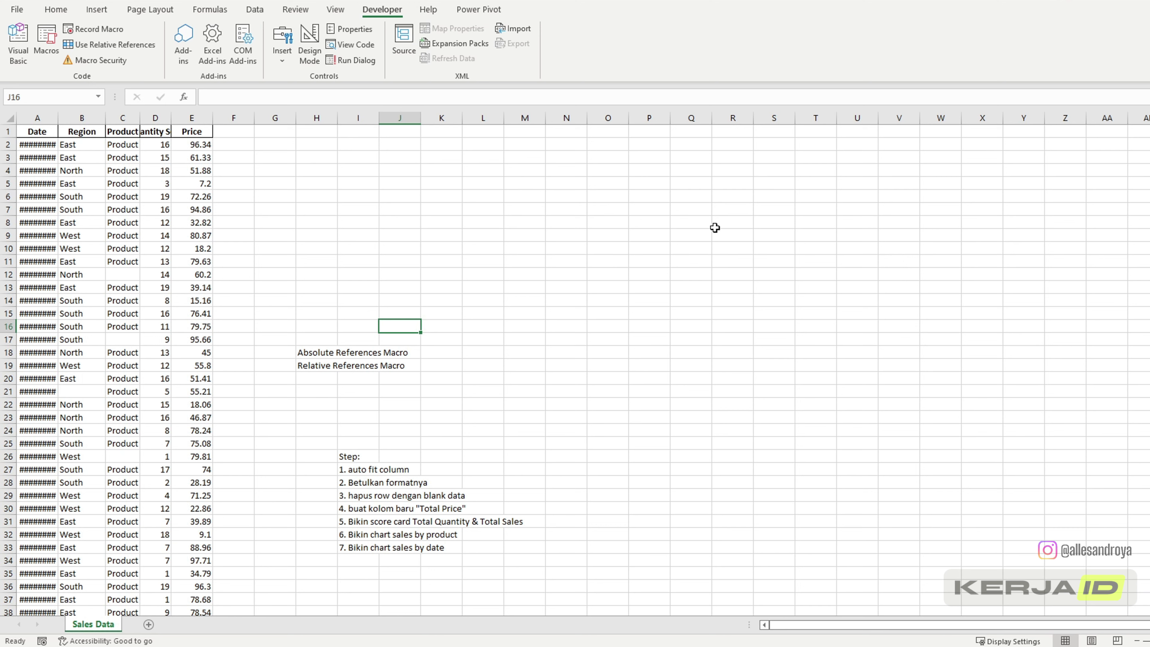
{"action": "left_click", "coordinate": [100, 32]}
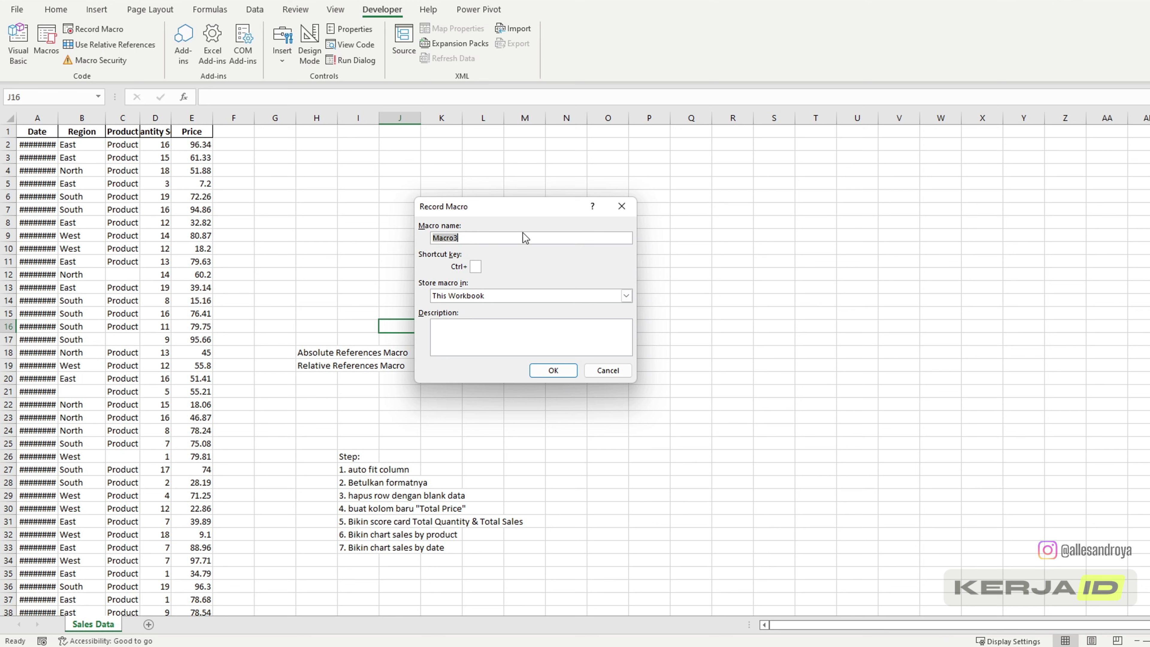
{"action": "left_click_drag", "start_coordinate": [519, 209], "coordinate": [585, 218]}
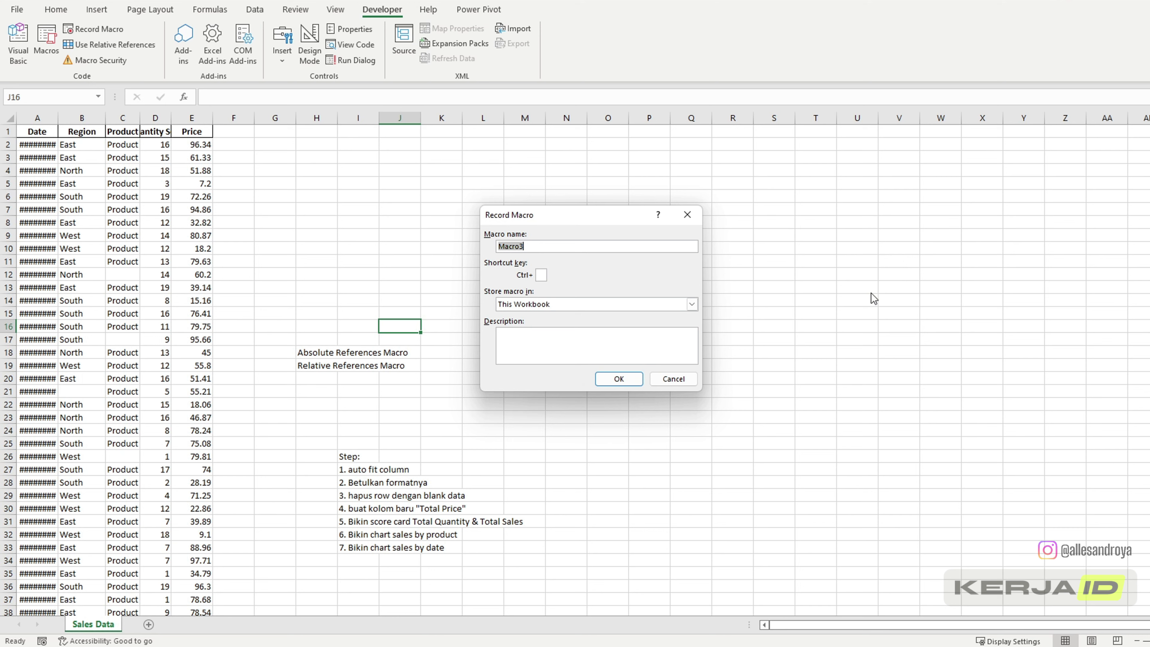
{"action": "left_click_drag", "start_coordinate": [587, 219], "coordinate": [706, 207]}
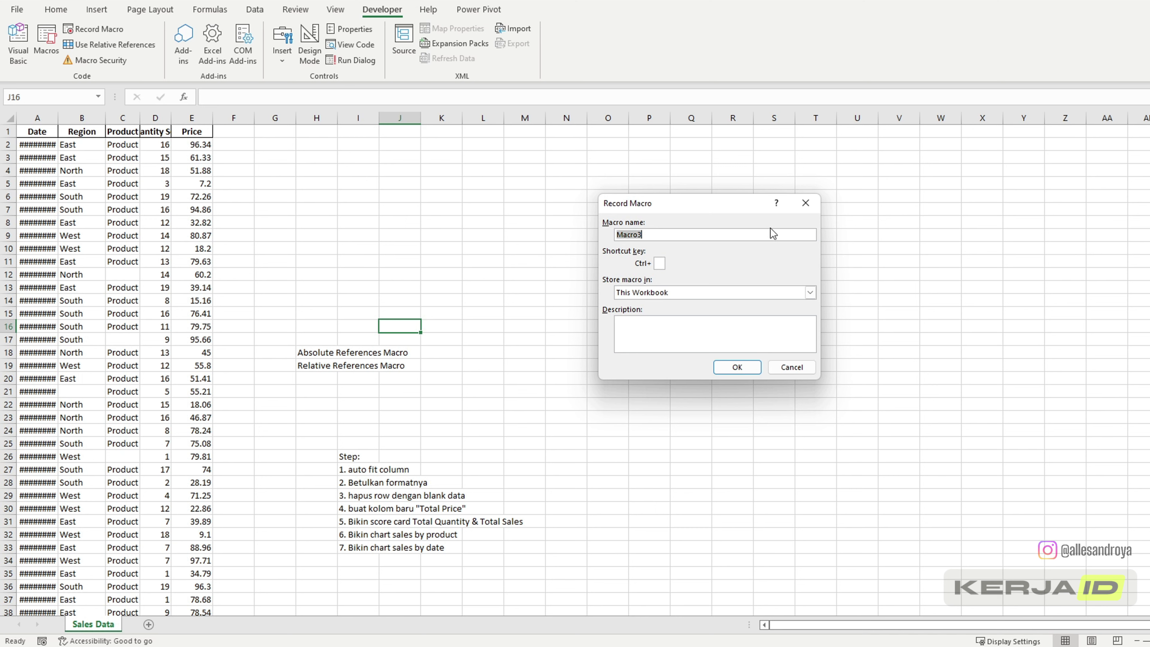
{"action": "left_click_drag", "start_coordinate": [689, 237], "coordinate": [600, 229]}
{"action": "type", "text": "Tes Referebces"}
{"action": "left_click", "coordinate": [660, 263]}
{"action": "left_click", "coordinate": [671, 294]}
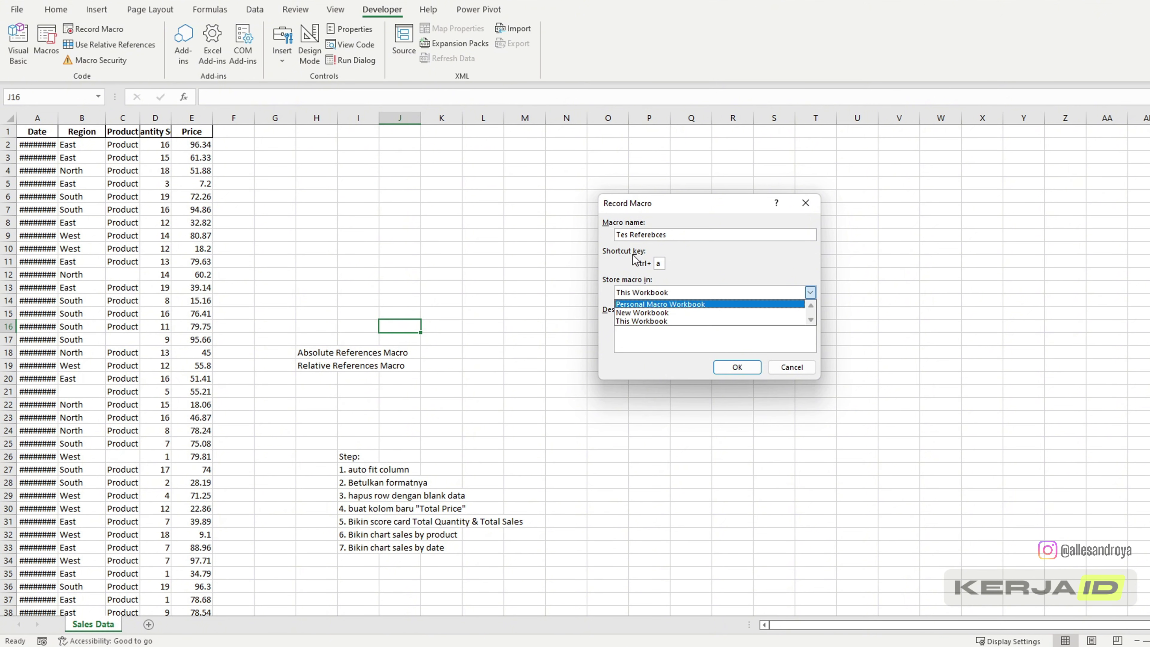
{"action": "left_click", "coordinate": [661, 320]}
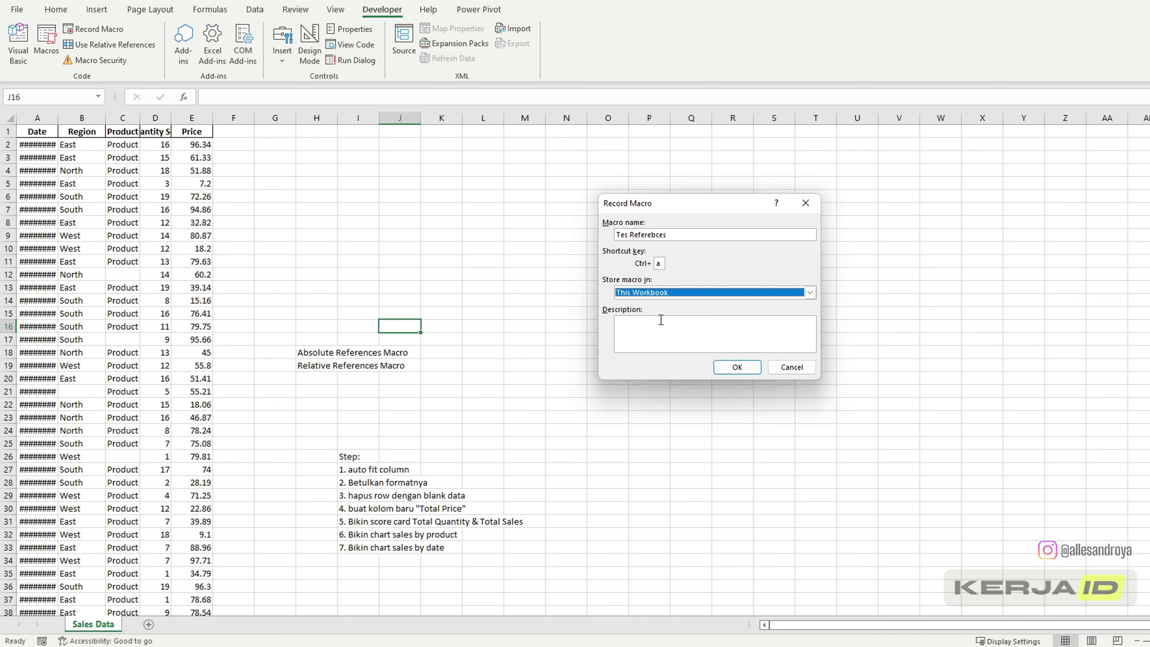
{"action": "left_click", "coordinate": [684, 326]}
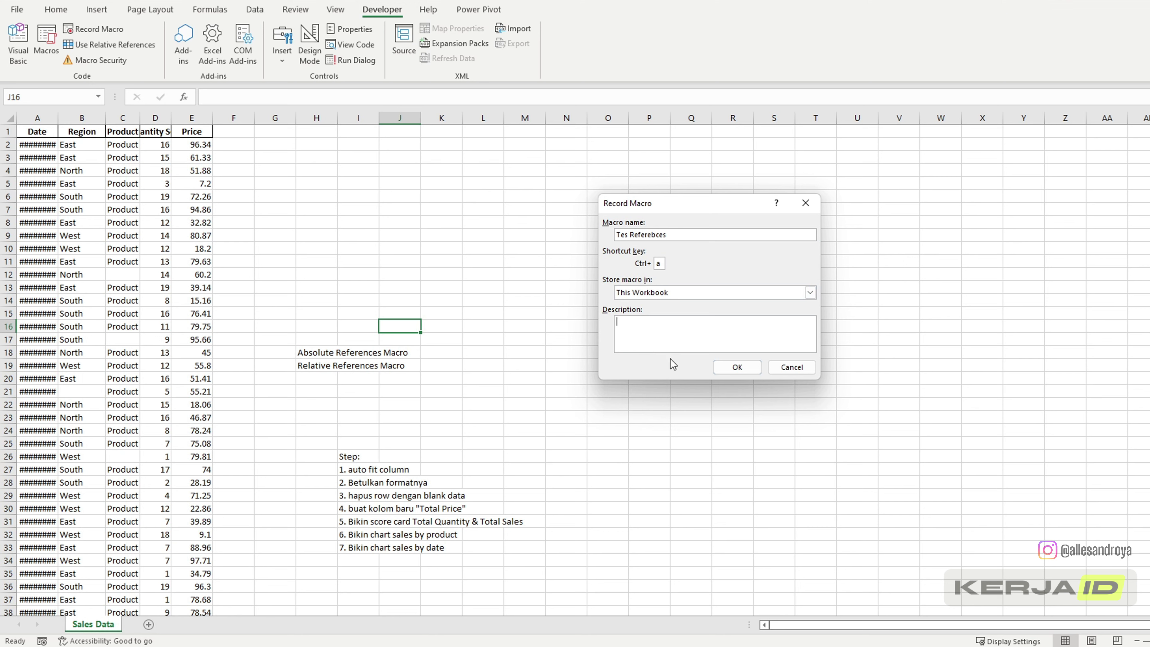
{"action": "left_click", "coordinate": [743, 372]}
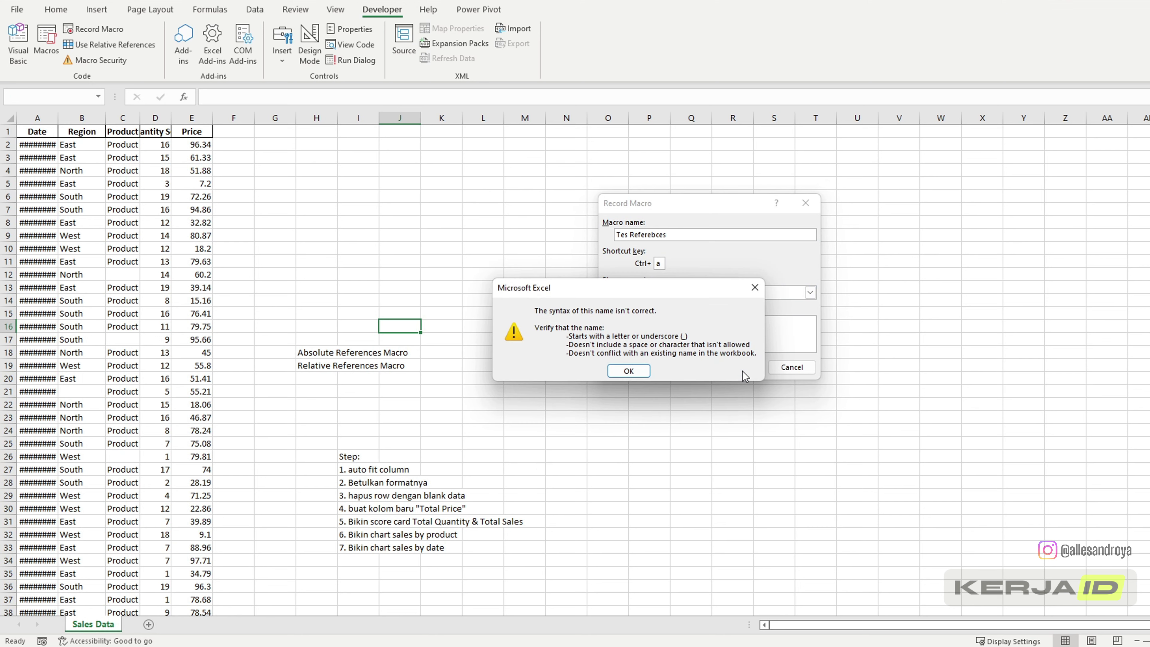
{"action": "left_click", "coordinate": [630, 371]}
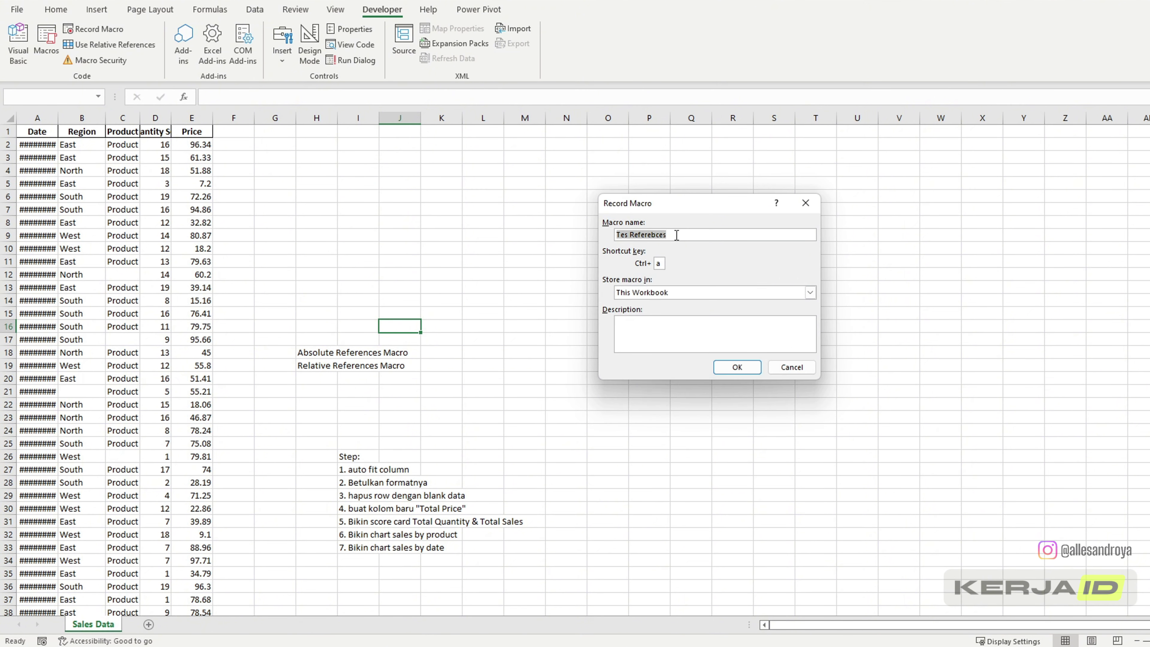
Rewrite the macro name with an underscore in place of the space, beginning "Tes_Ref", and start recording
{"action": "left_click_drag", "start_coordinate": [676, 235], "coordinate": [625, 234]}
{"action": "type", "text": "s_Ref"}
{"action": "left_click", "coordinate": [737, 367]}
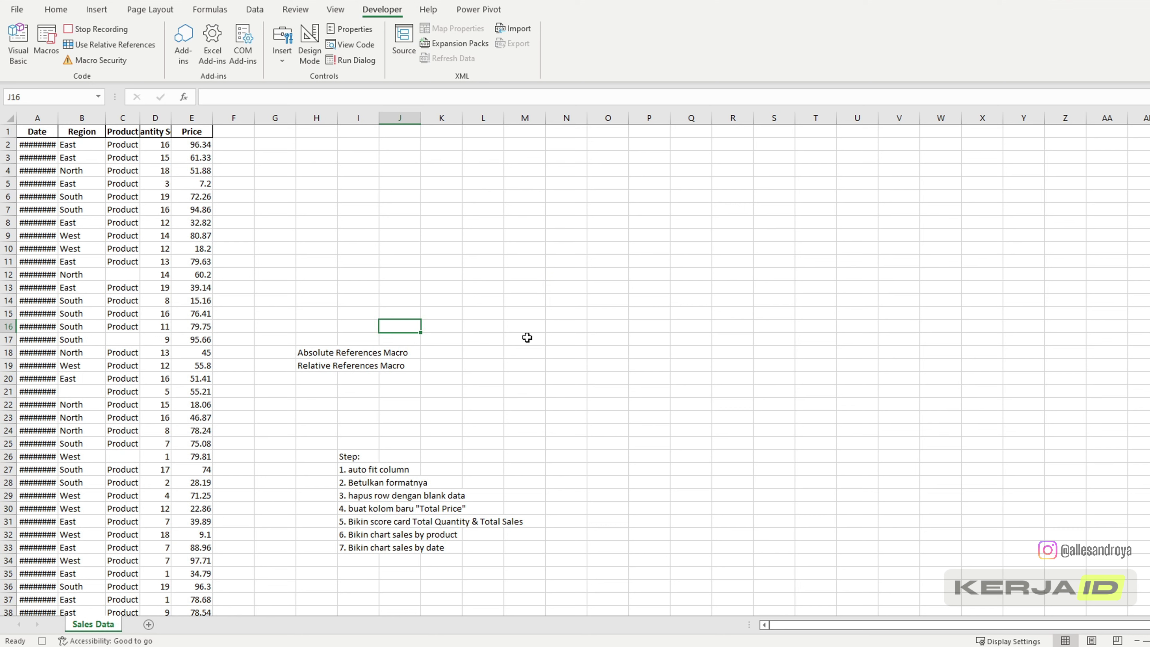
Record entering "Tes References" in cell J16 and stop the macro recording
{"action": "type", "text": "Tes Refere"}
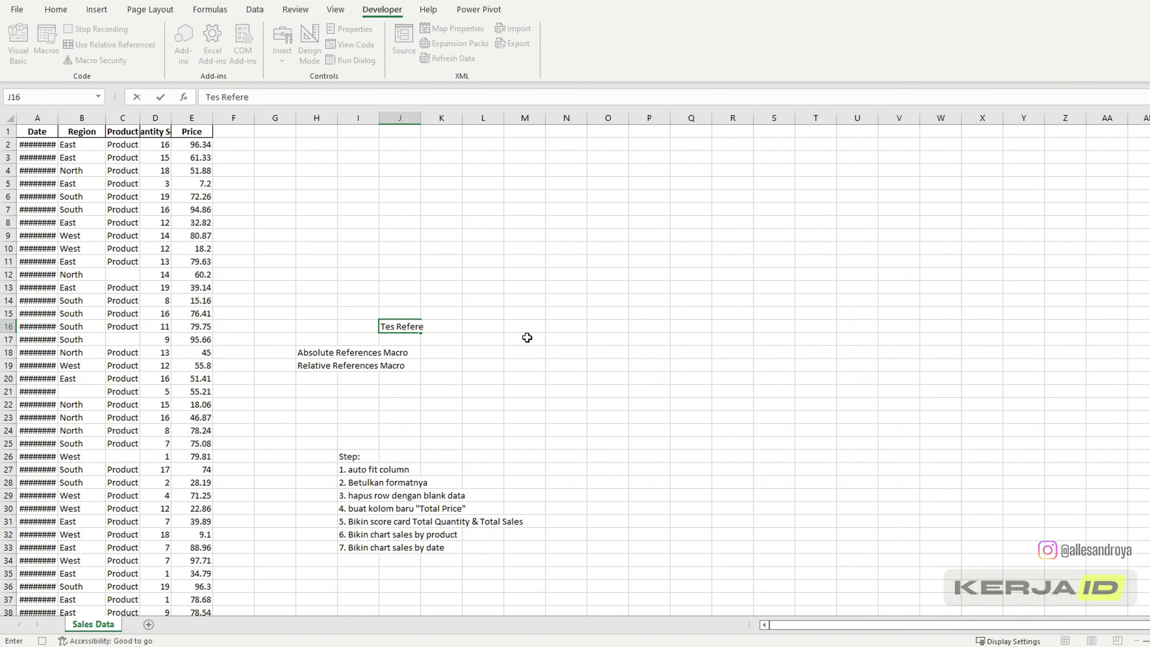
{"action": "type", "text": "nces"}
{"action": "key", "text": "Return"}
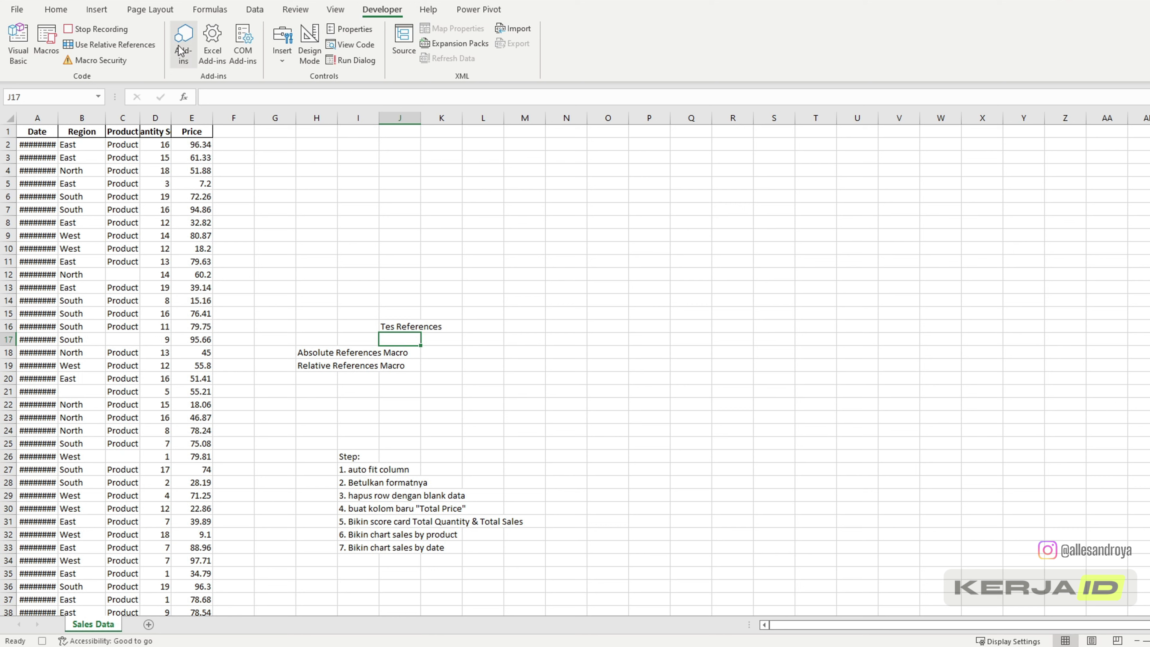
{"action": "left_click", "coordinate": [98, 31]}
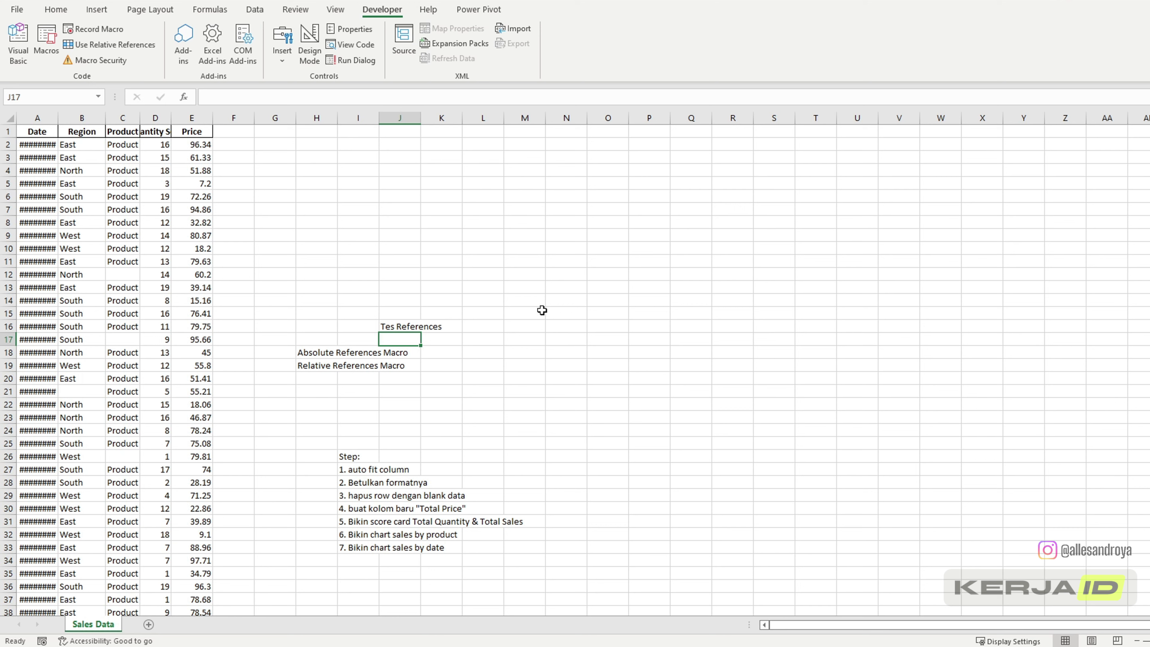
Clear cell J16 and run the recorded macro from cell N12
{"action": "left_click", "coordinate": [410, 325]}
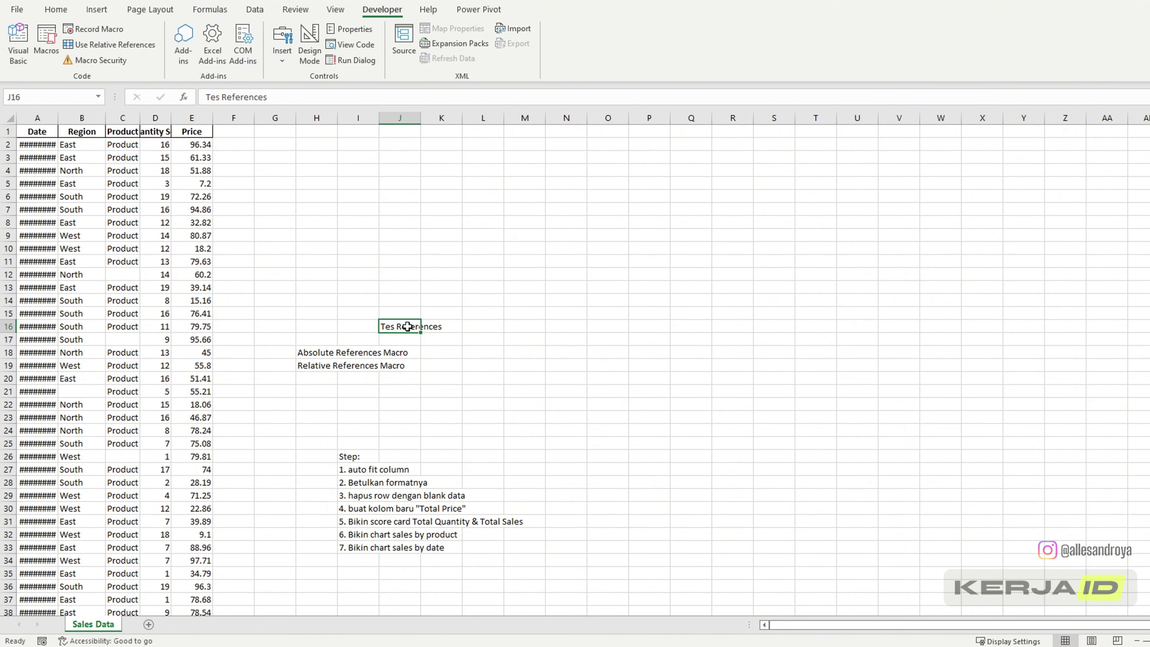
{"action": "key", "text": "Delete"}
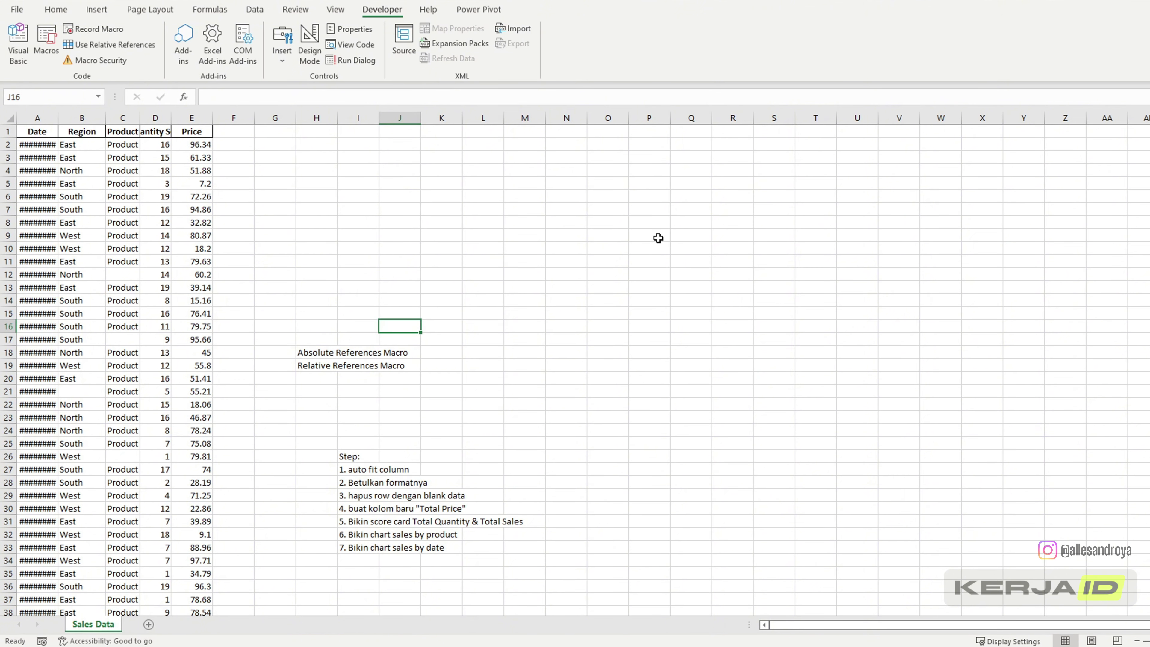
{"action": "left_click", "coordinate": [570, 274]}
{"action": "key", "text": "ctrl+shift+a"}
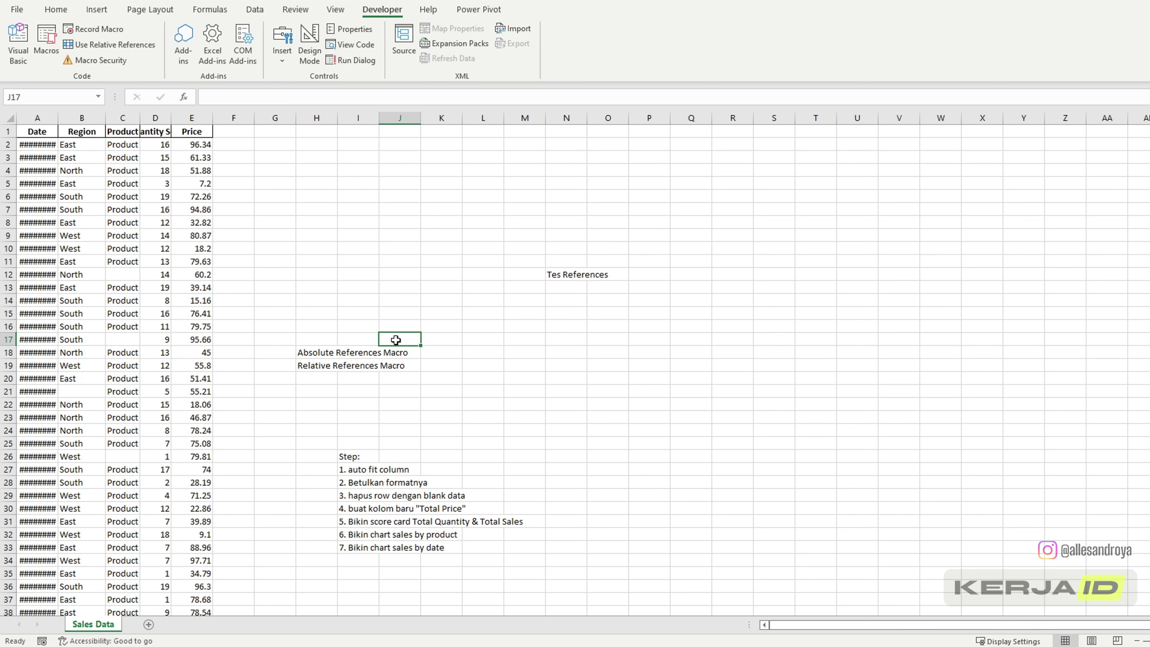
{"action": "left_click", "coordinate": [403, 326]}
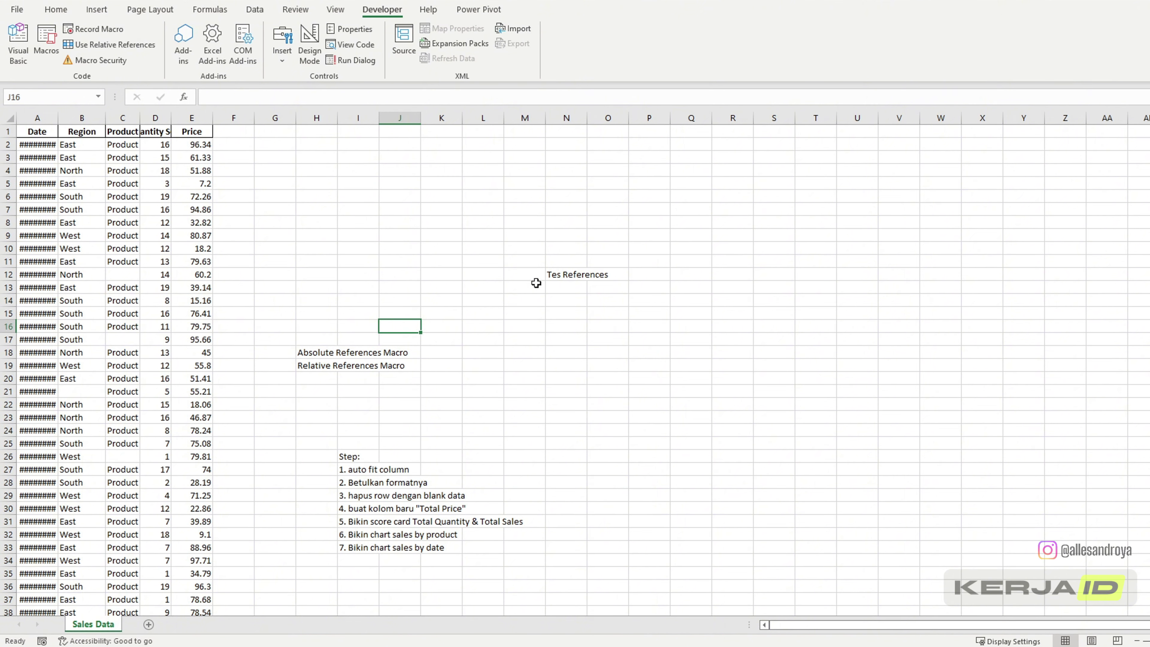
{"action": "left_click", "coordinate": [410, 339]}
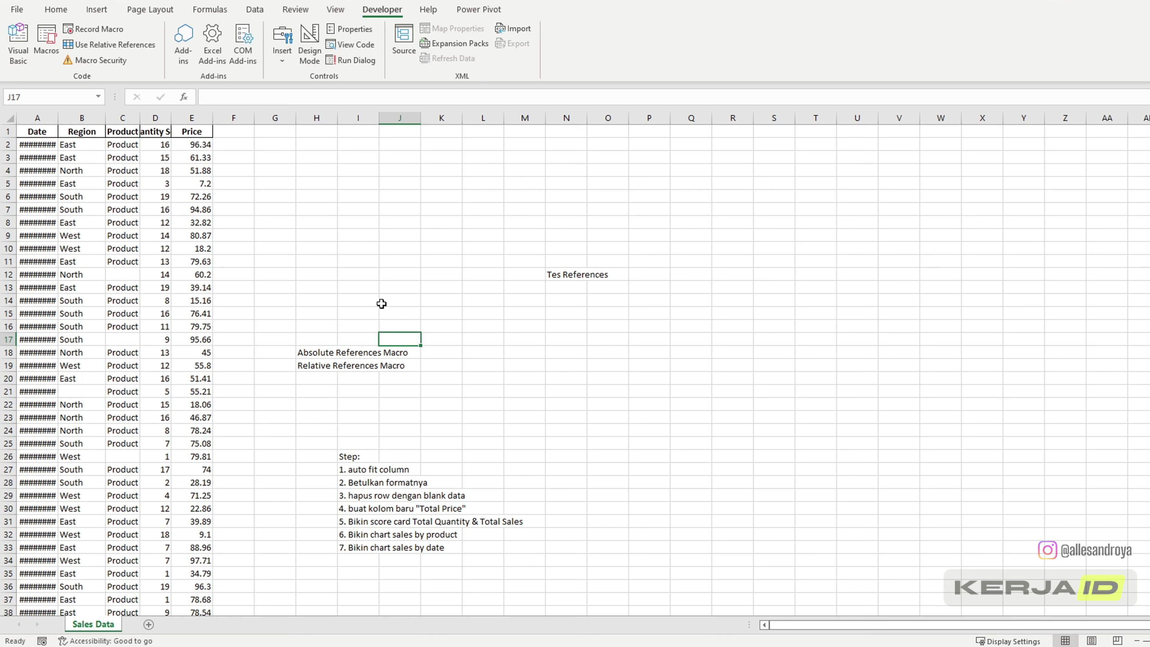
{"action": "left_click", "coordinate": [775, 273]}
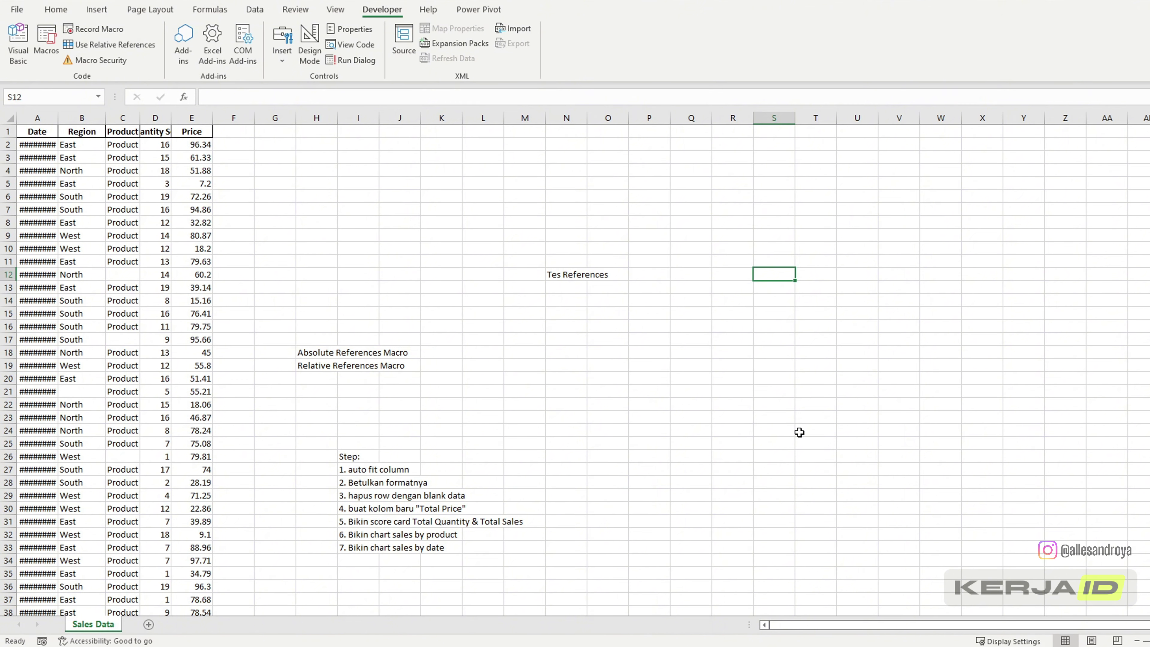
Run the absolute-reference macro from cells S12, Y18 and N18
{"action": "key", "text": "ctrl+shift+a"}
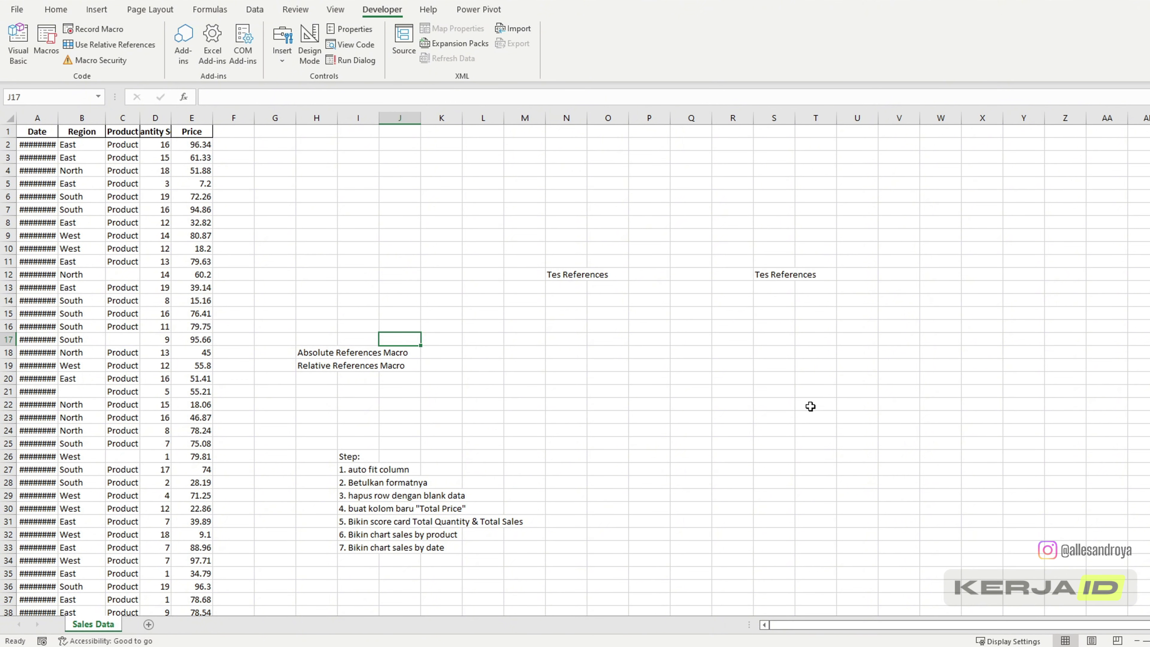
{"action": "left_click", "coordinate": [1037, 348]}
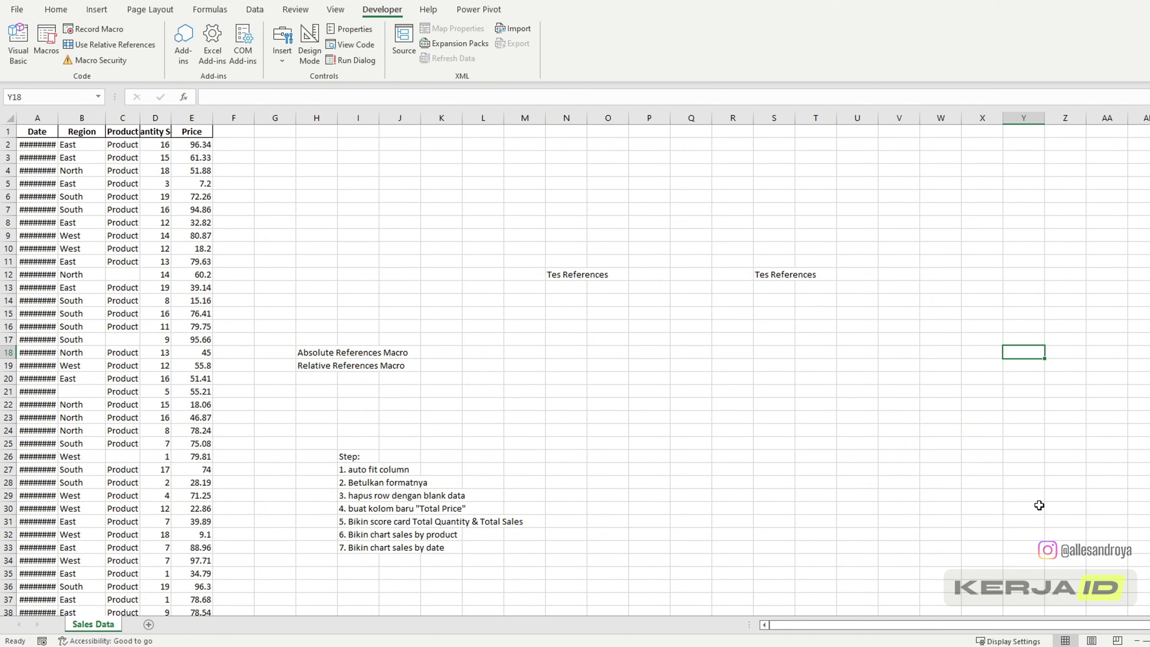
{"action": "key", "text": "ctrl+shift+a"}
{"action": "left_click", "coordinate": [548, 354]}
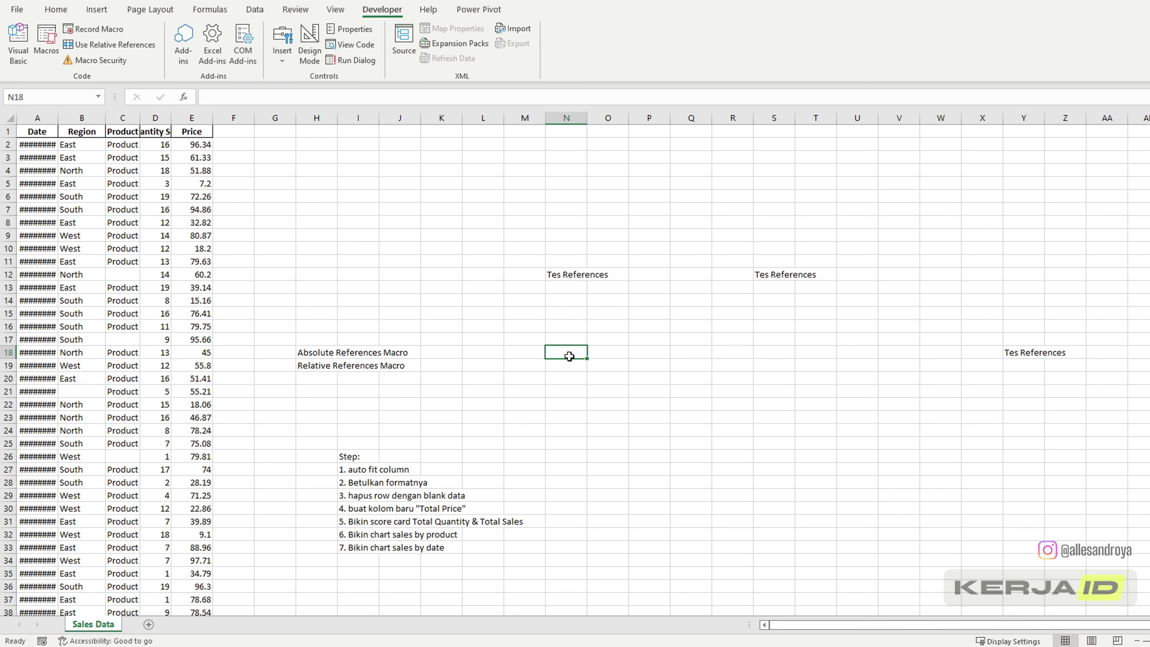
{"action": "key", "text": "ctrl+shift+a"}
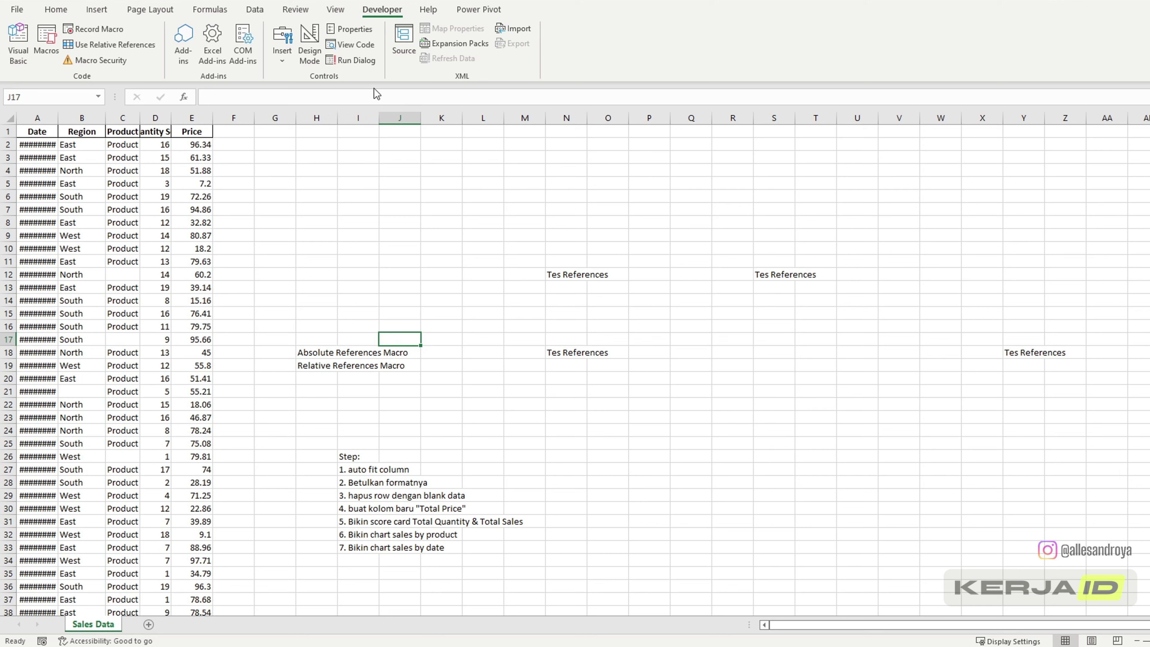
Turn on relative references and start recording a macro from cell J17 with a shortcut key, stored in This Workbook
{"action": "left_click", "coordinate": [127, 47]}
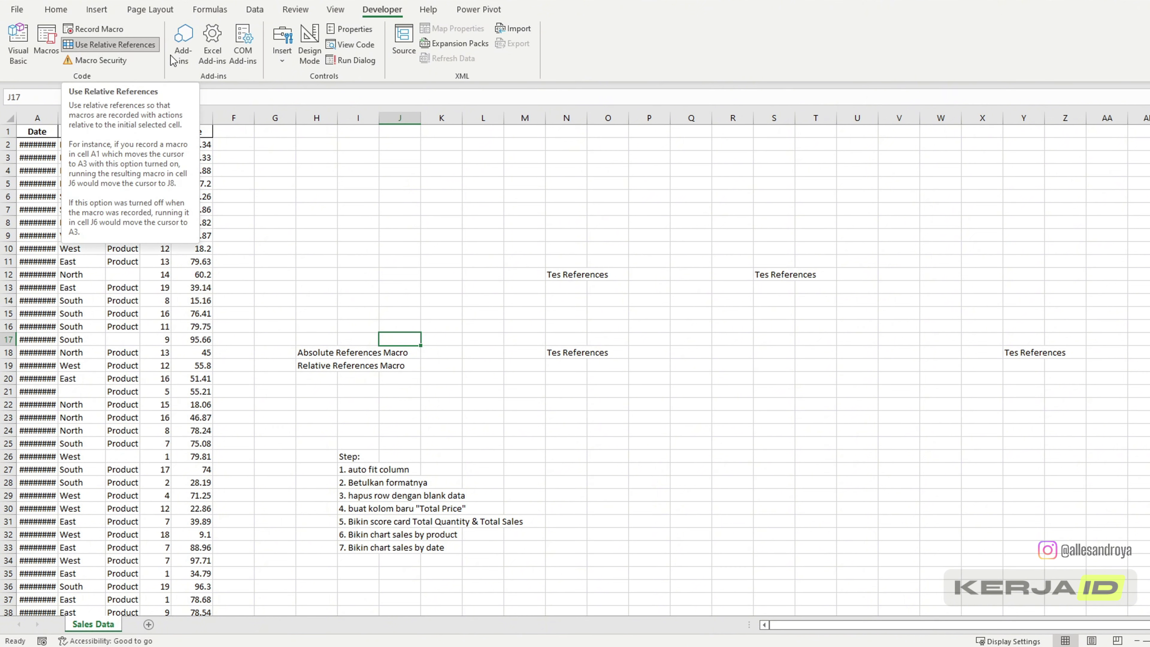
{"action": "left_click", "coordinate": [102, 28]}
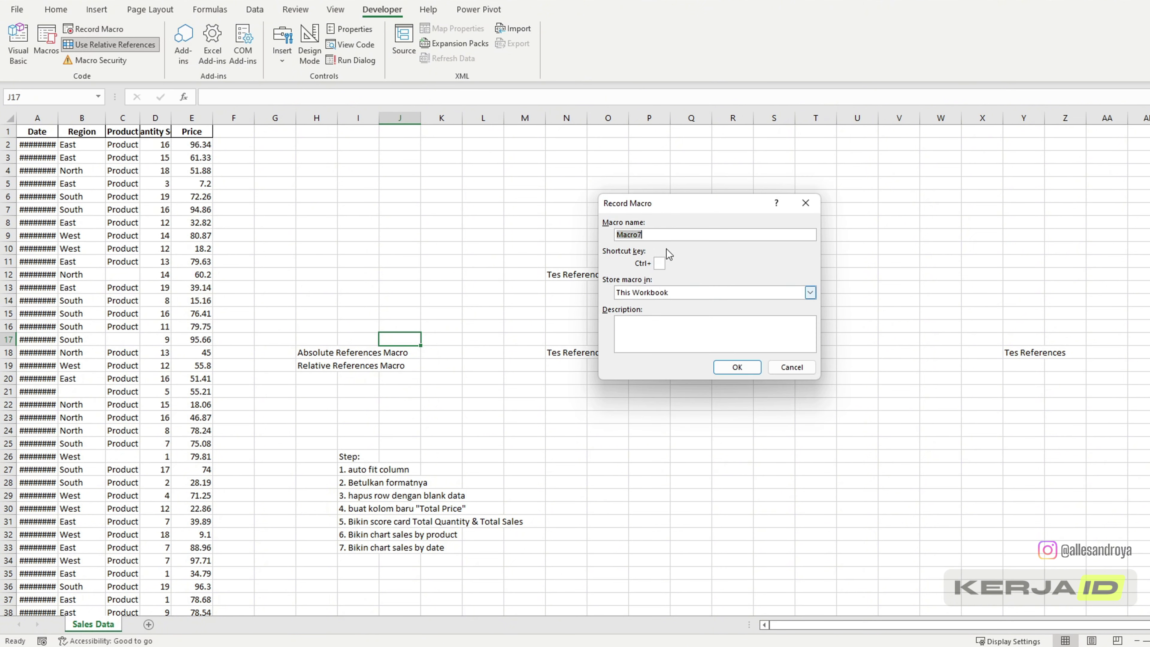
{"action": "left_click", "coordinate": [659, 263]}
{"action": "type", "text": "y"}
{"action": "left_click", "coordinate": [739, 368]}
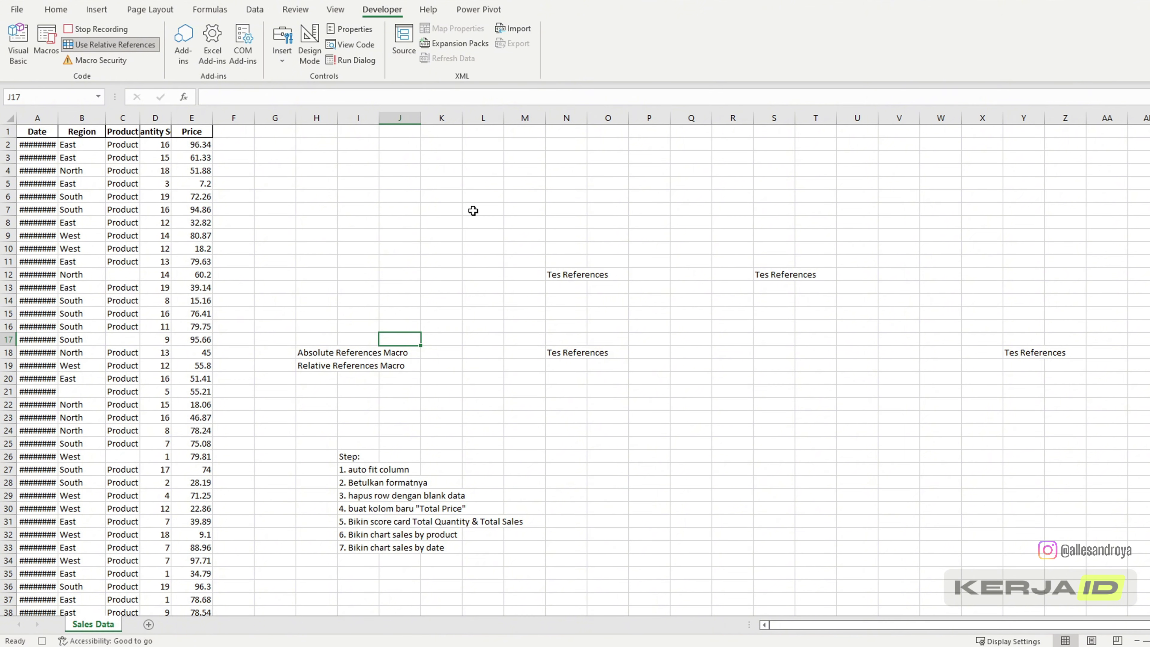
Record entering "Tess references dua" in cell J6 and stop the macro recording
{"action": "left_click", "coordinate": [407, 199]}
{"action": "type", "text": "Te"}
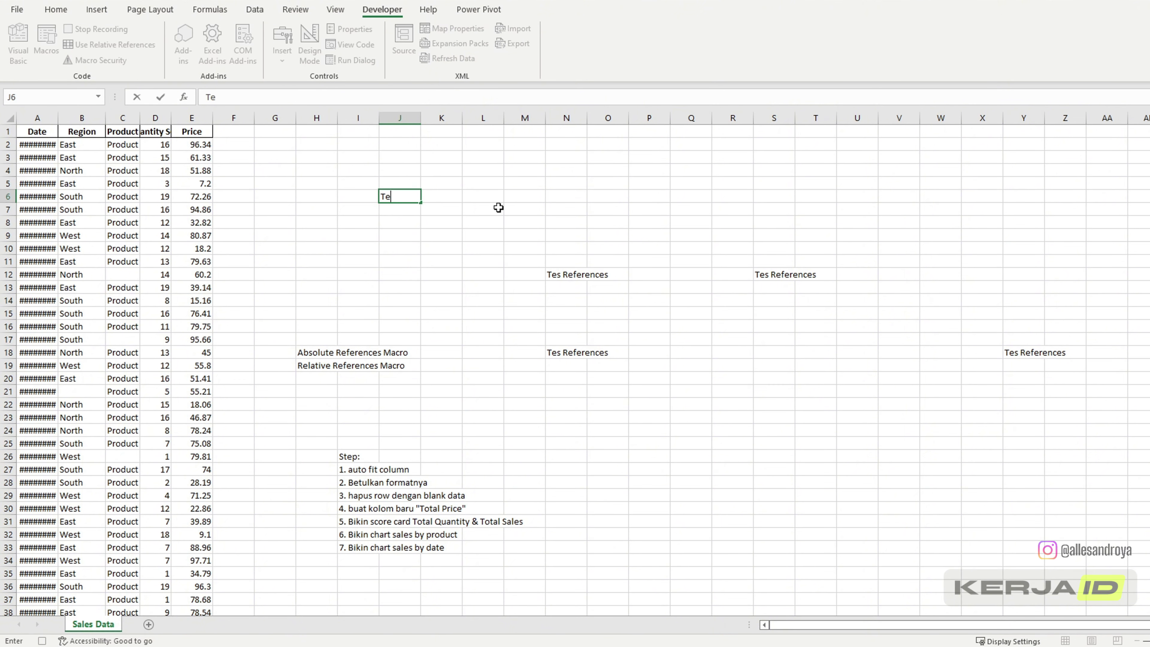
{"action": "type", "text": "ss references dua"}
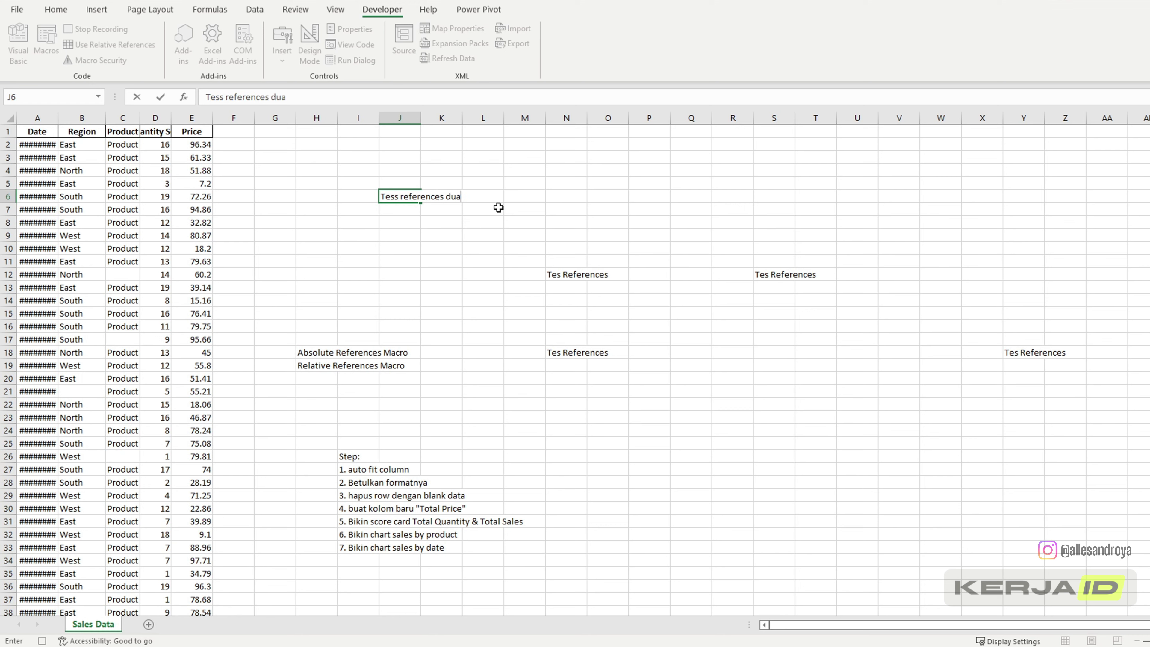
{"action": "key", "text": "Return"}
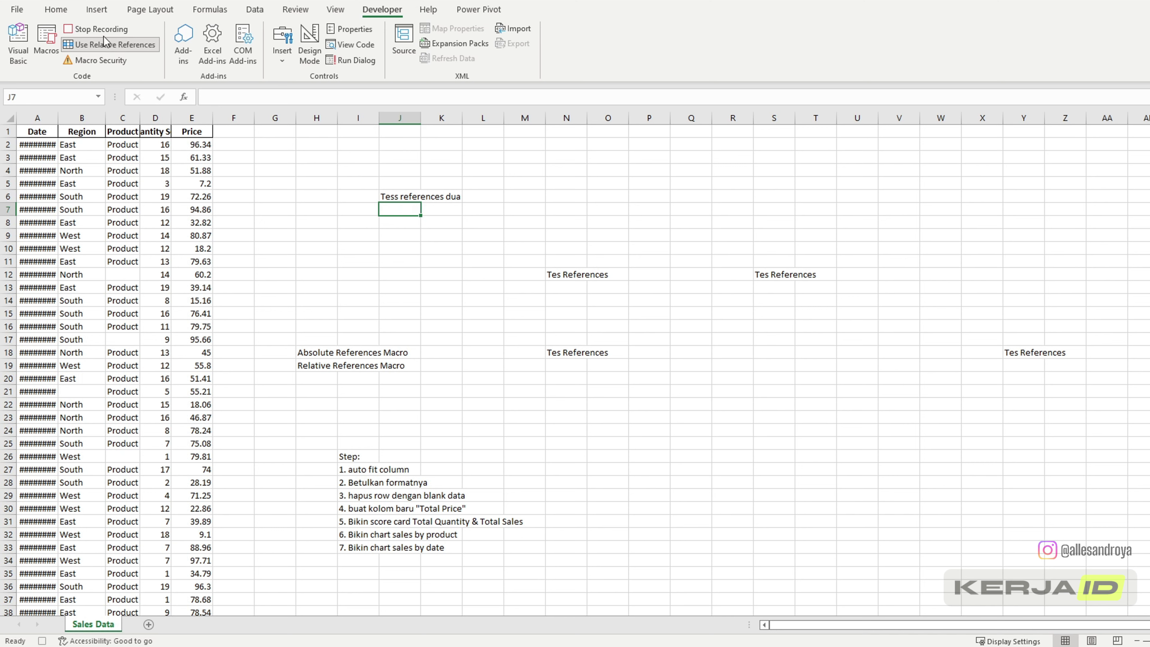
{"action": "left_click", "coordinate": [96, 29]}
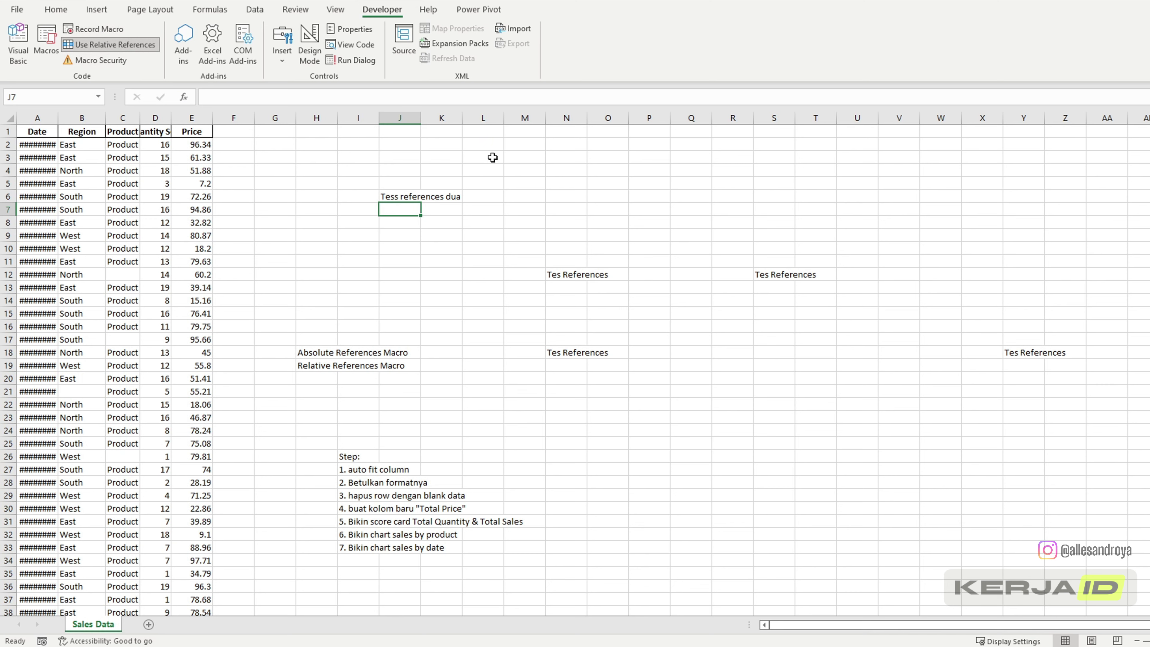
Run the relative-reference macro from cells L15, U21 and Q20
{"action": "left_click", "coordinate": [483, 224]}
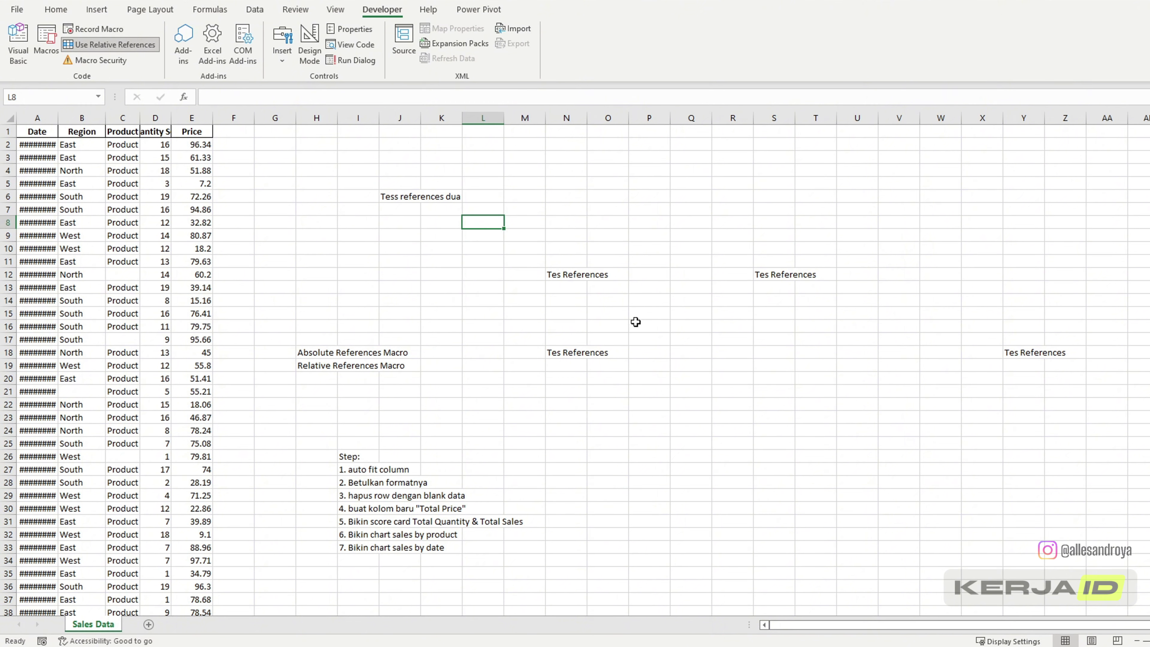
{"action": "left_click", "coordinate": [496, 313]}
{"action": "key", "text": "ctrl+shift+r"}
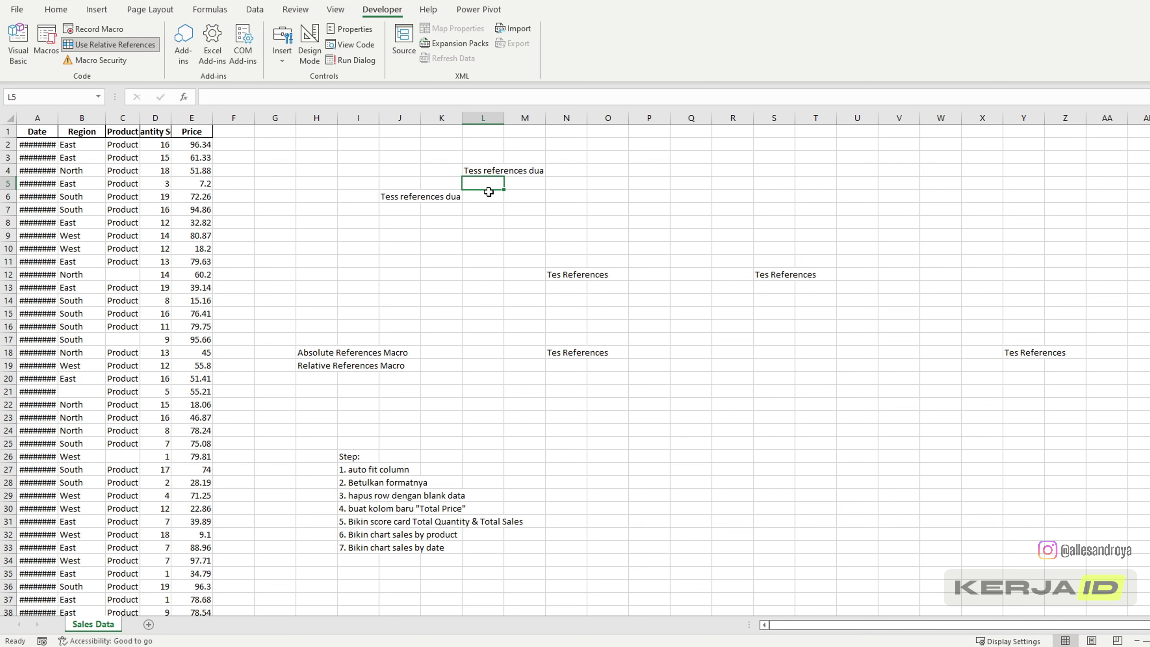
{"action": "left_click", "coordinate": [801, 393]}
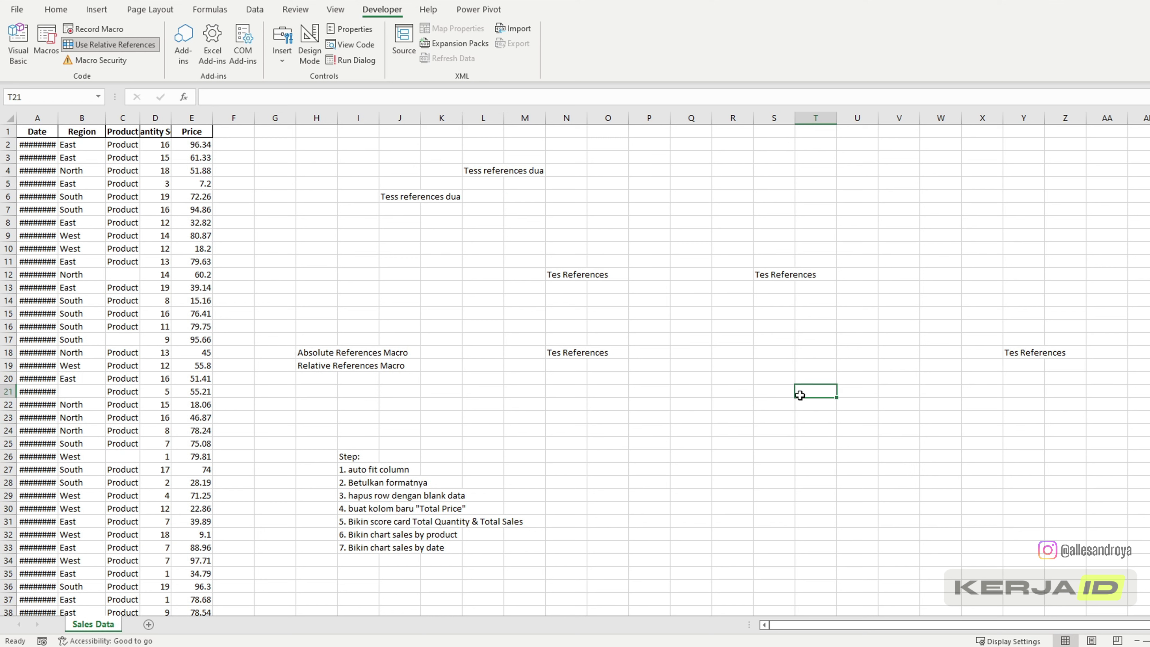
{"action": "left_click", "coordinate": [867, 392]}
{"action": "key", "text": "ctrl+shift+r"}
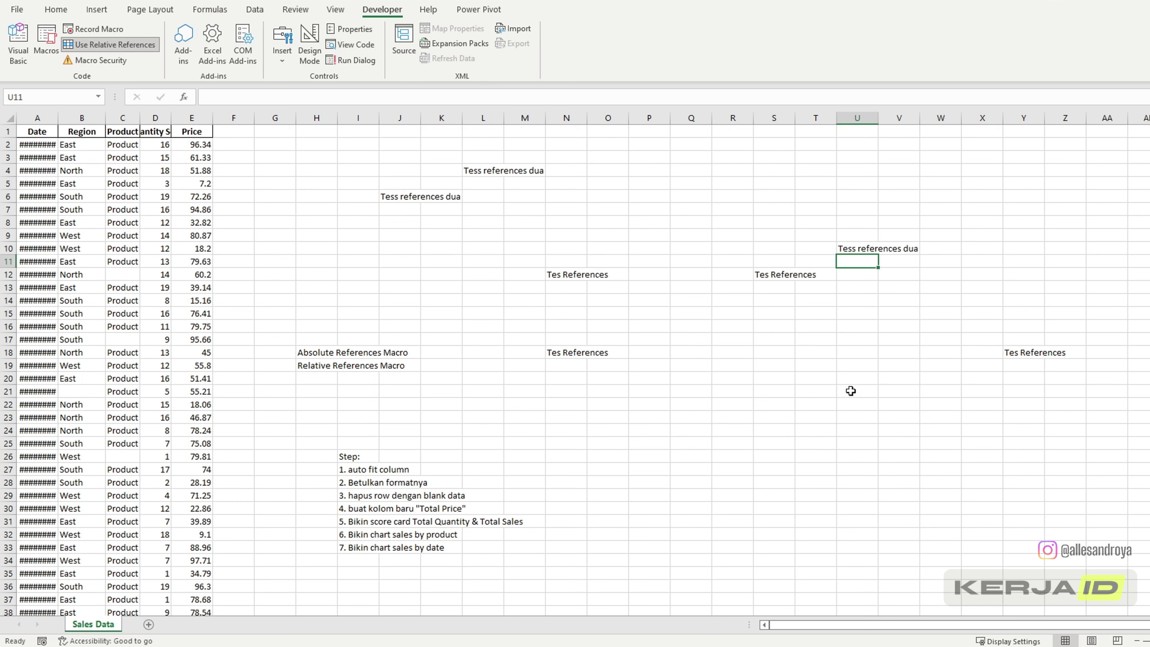
{"action": "left_click", "coordinate": [688, 381]}
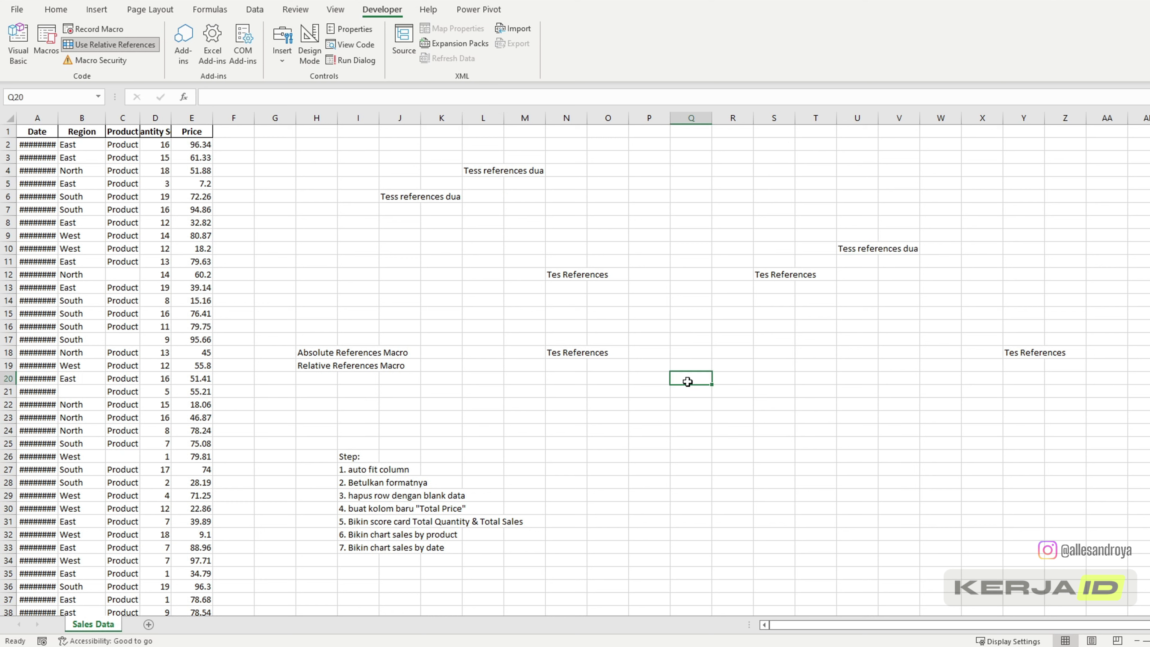
{"action": "key", "text": "ctrl+shift+r"}
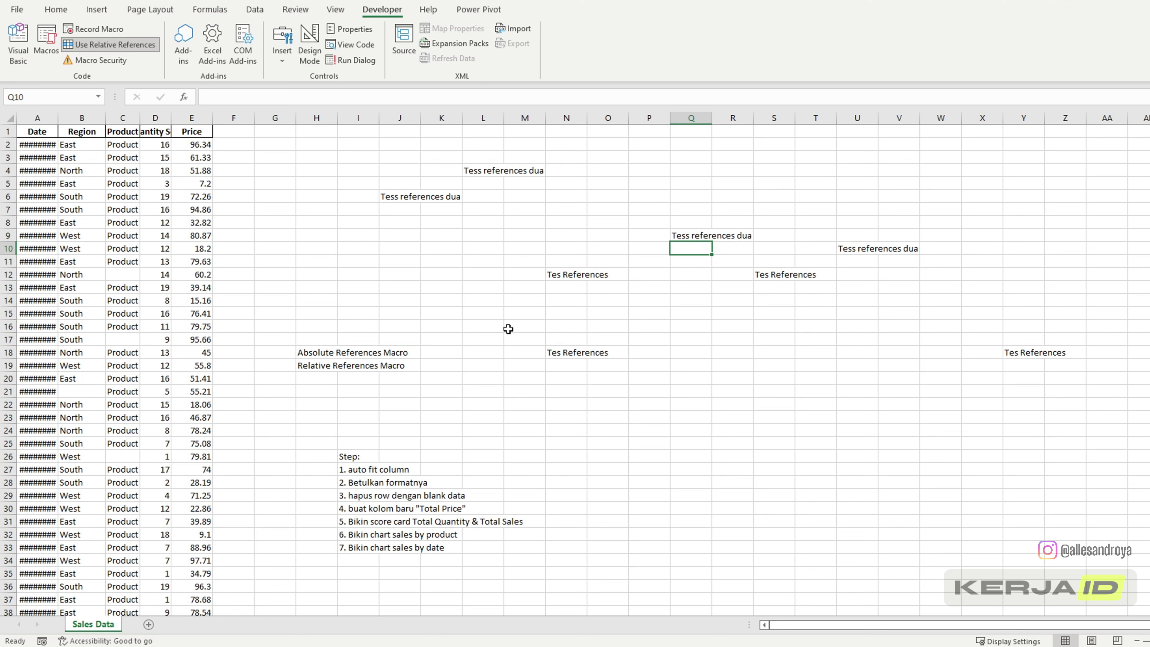
Compare the recorded start cell J17 with target cell J6, and run the relative-reference macro from W20 and S23
{"action": "left_click", "coordinate": [401, 337]}
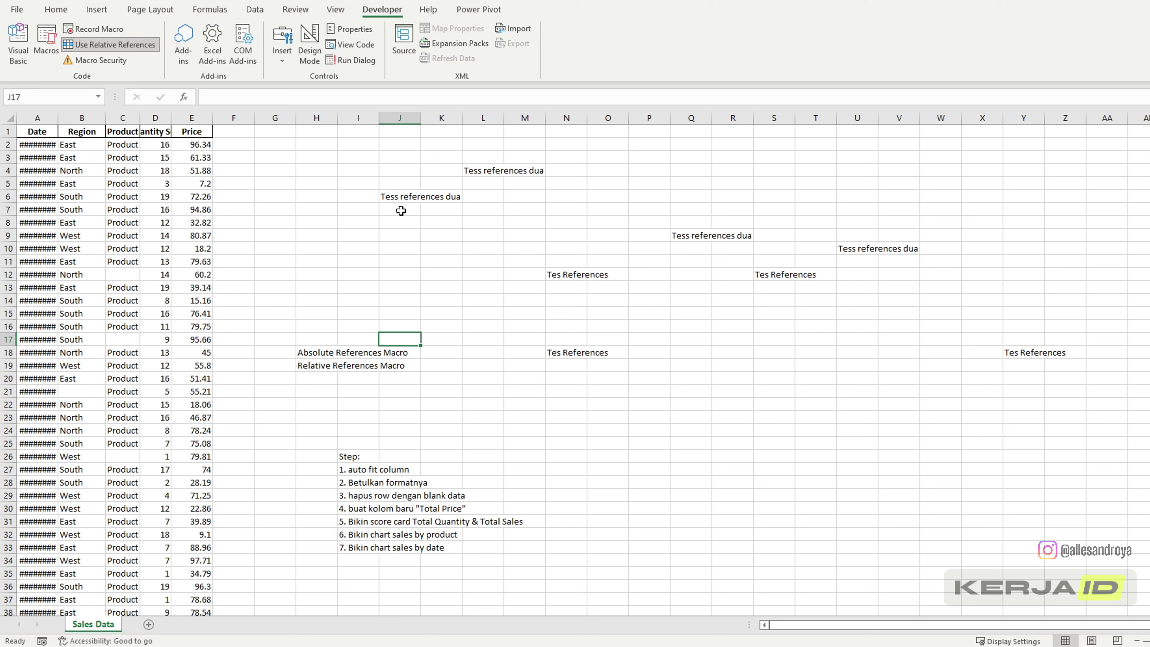
{"action": "left_click_drag", "start_coordinate": [406, 336], "coordinate": [402, 195]}
{"action": "left_click", "coordinate": [399, 198]}
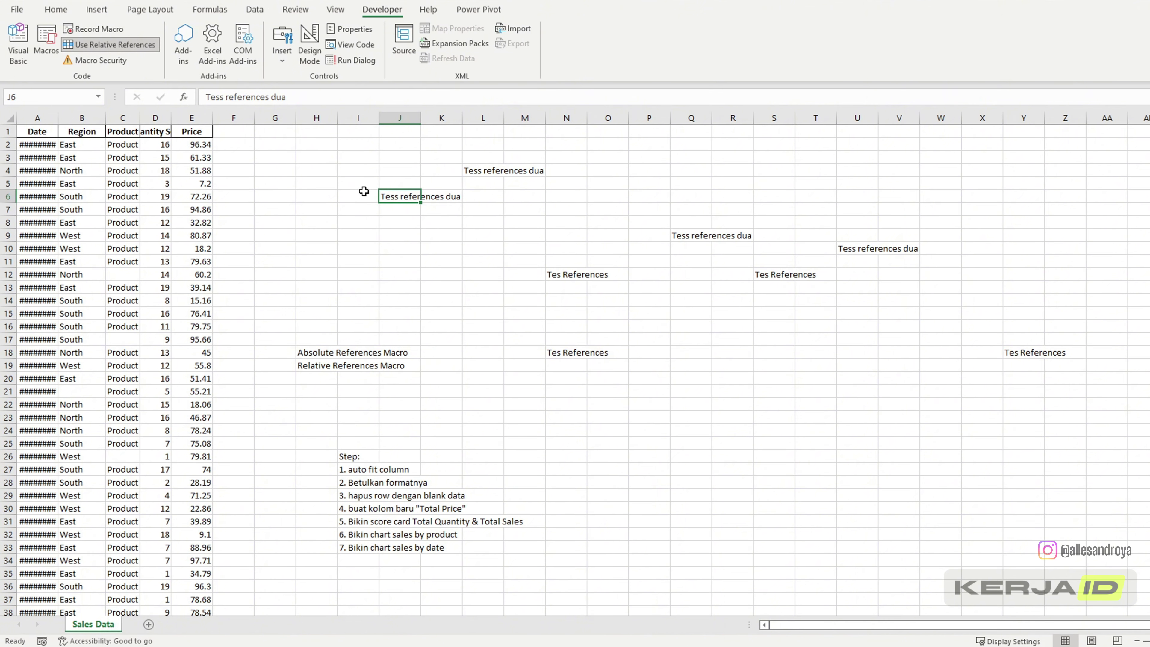
{"action": "left_click", "coordinate": [798, 386]}
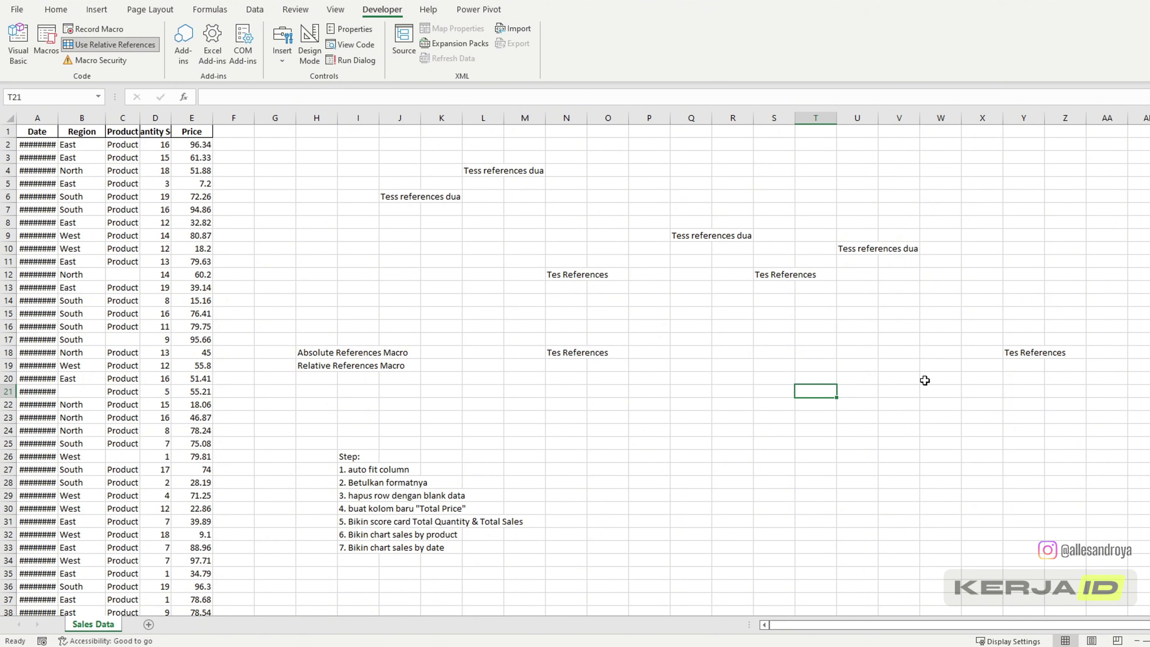
{"action": "left_click", "coordinate": [946, 382]}
{"action": "key", "text": "ctrl+shift+t"}
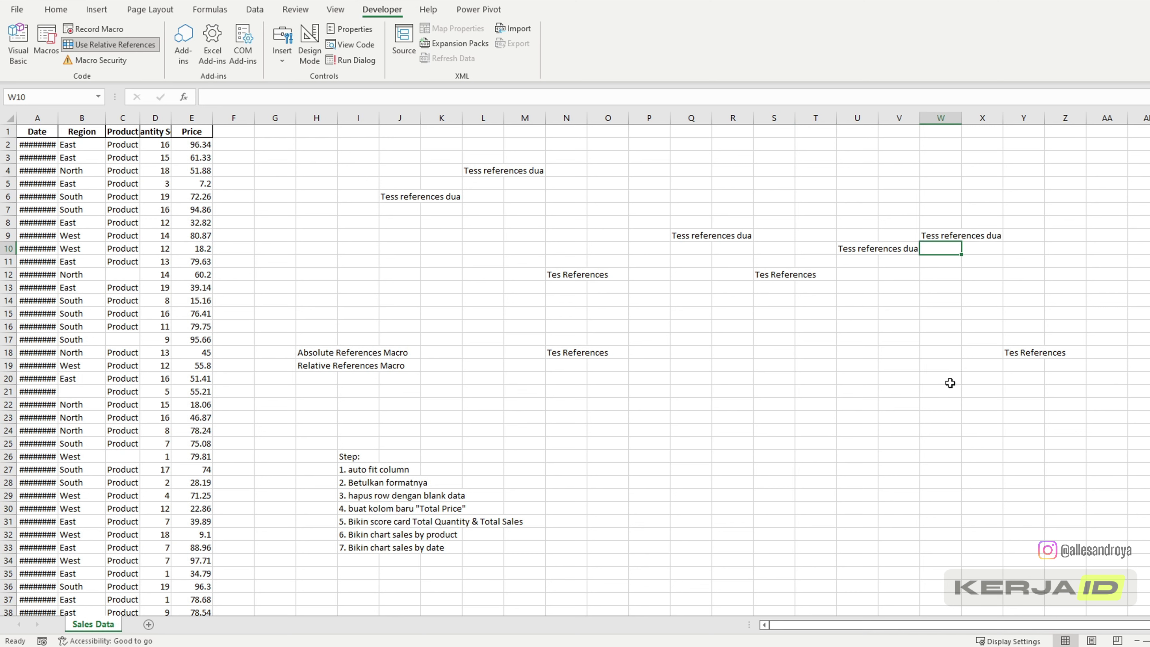
{"action": "left_click", "coordinate": [776, 416]}
{"action": "key", "text": "ctrl+shift+t"}
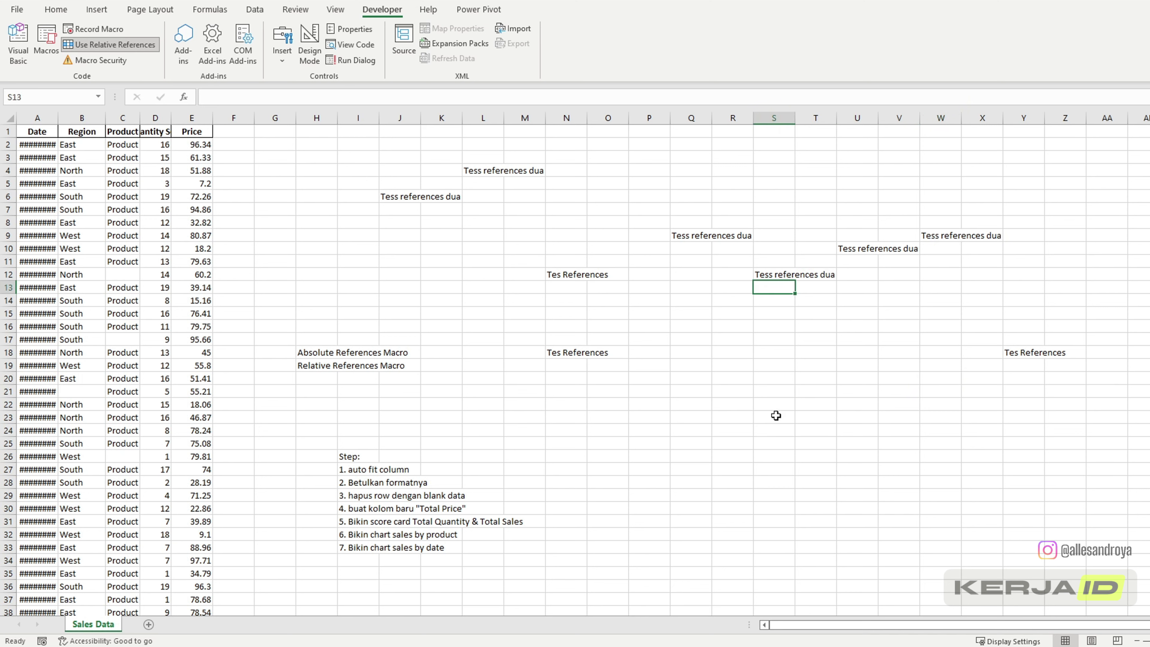
Try to run the relative-reference macro from cell S4, near the top of the sheet, and end the run
{"action": "left_click", "coordinate": [582, 161]}
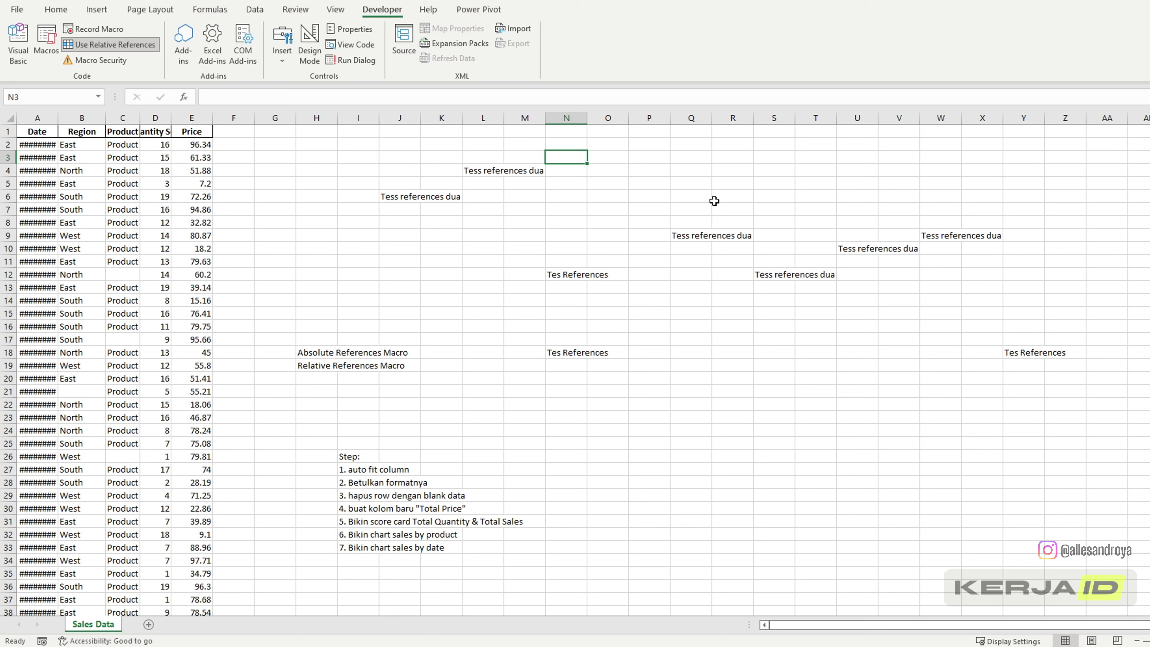
{"action": "left_click", "coordinate": [782, 172]}
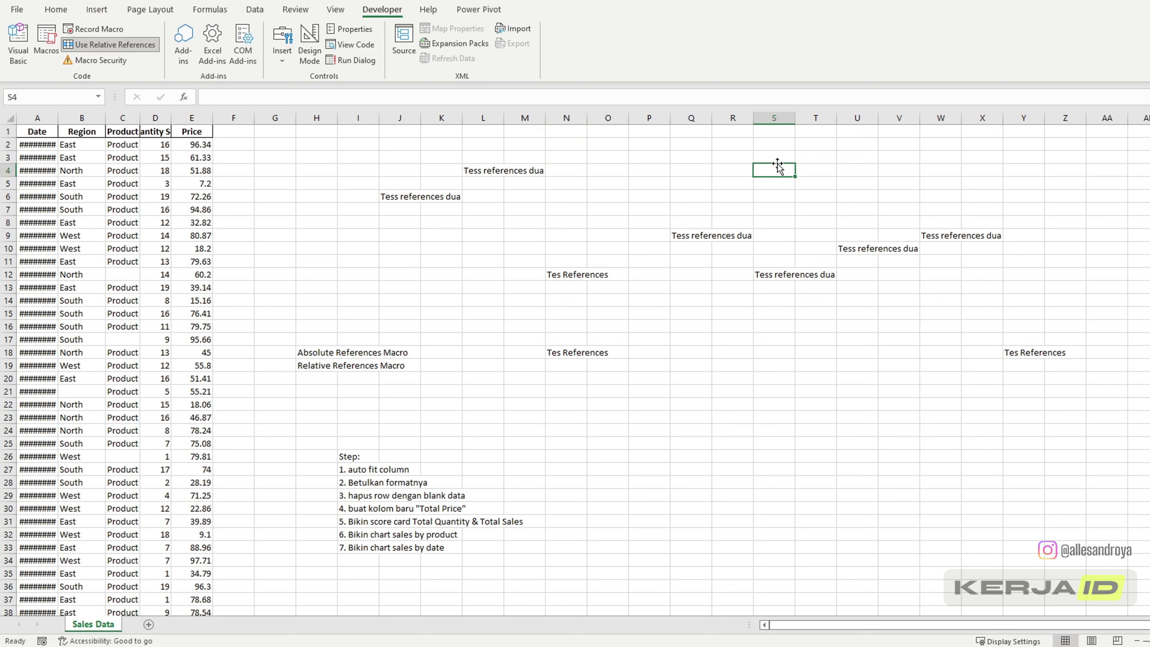
{"action": "key", "text": "ctrl+shift+t"}
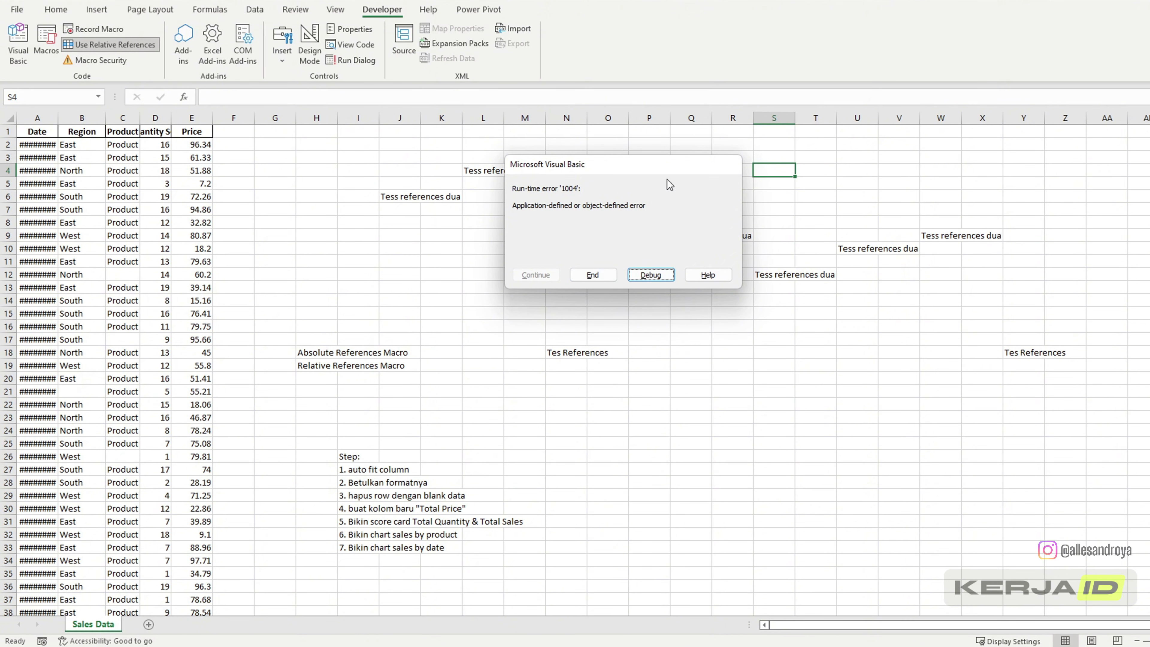
{"action": "left_click", "coordinate": [593, 275]}
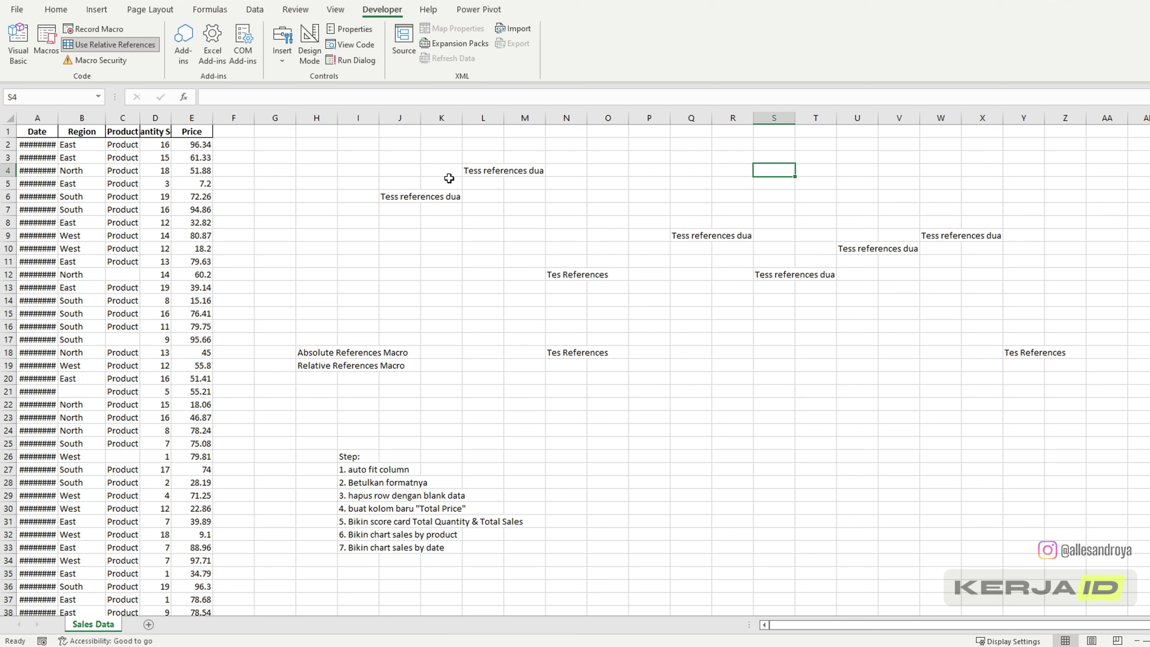
Clear all macro test entries in the range J4:Y20
{"action": "left_click_drag", "start_coordinate": [409, 170], "coordinate": [1032, 383]}
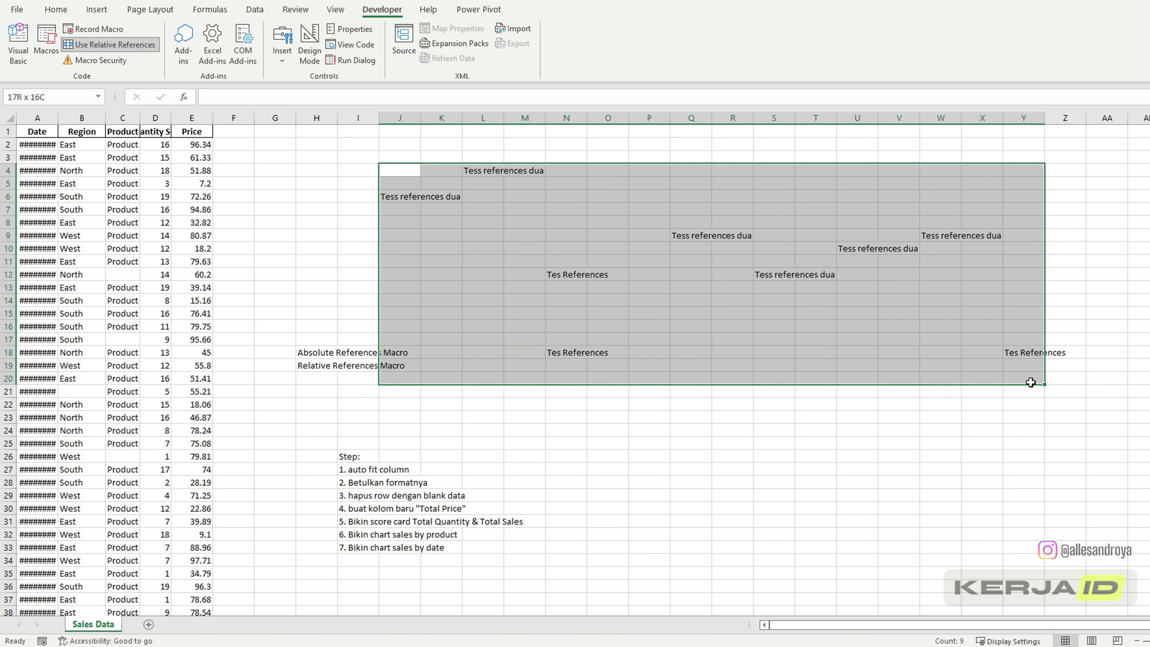
{"action": "key", "text": "Delete"}
{"action": "left_click", "coordinate": [650, 303]}
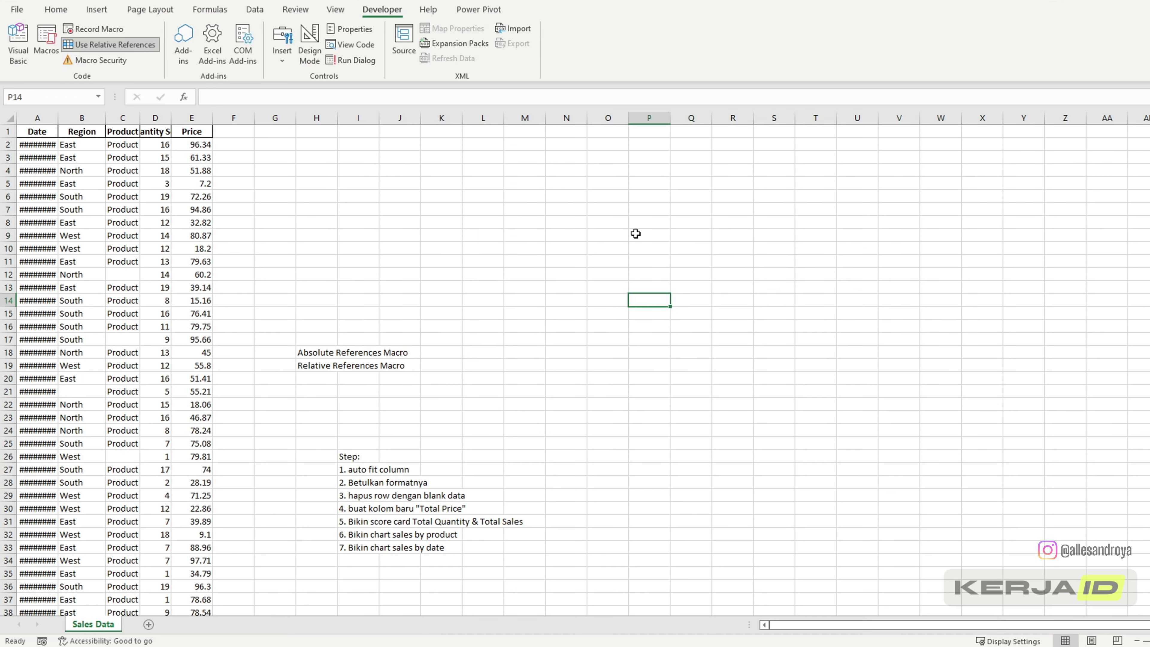
{"action": "left_click", "coordinate": [688, 232]}
{"action": "left_click", "coordinate": [612, 232]}
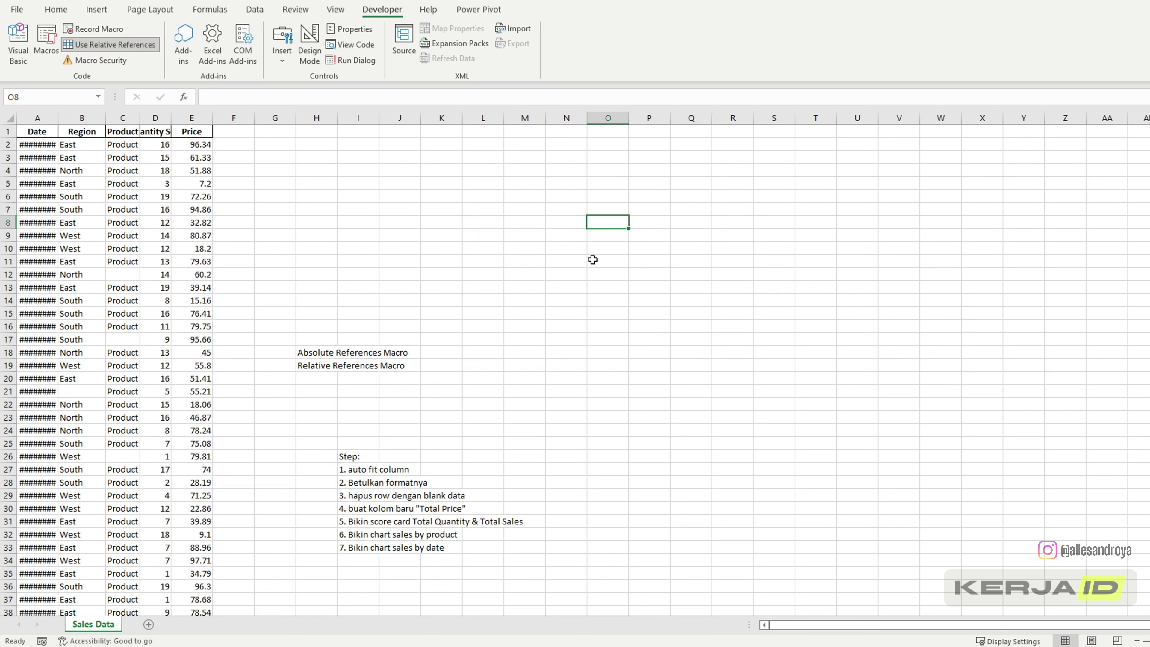
Enter the headers "Column A", "Column B" and "Column C" in cells M9 to O9
{"action": "left_click", "coordinate": [518, 233]}
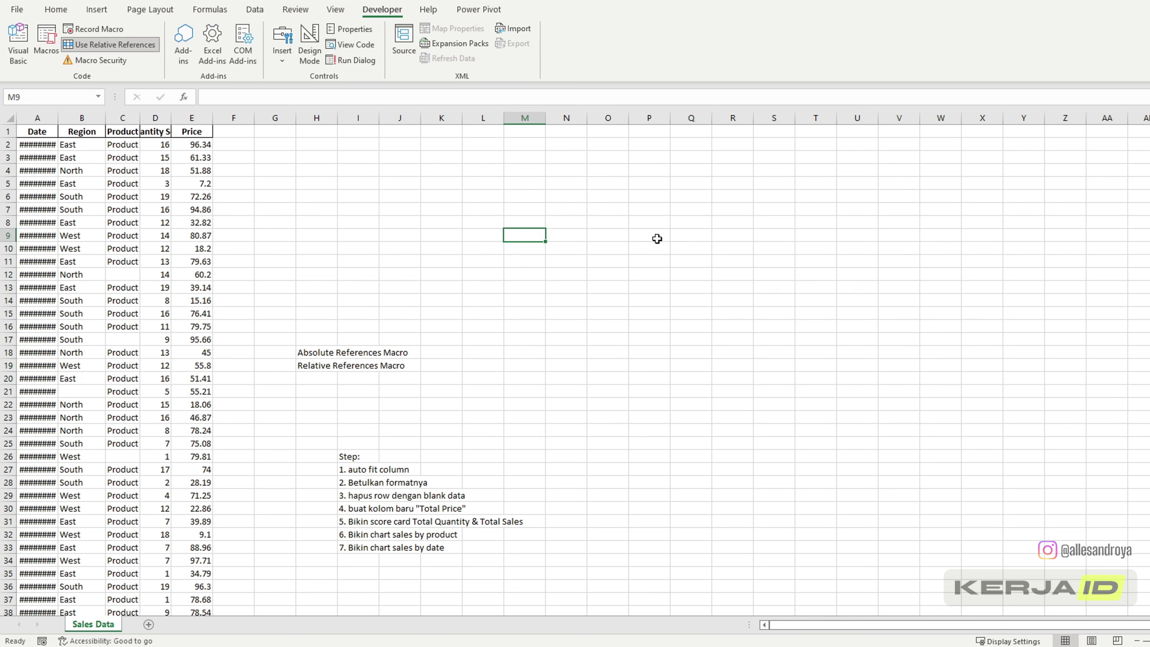
{"action": "type", "text": "Column A"}
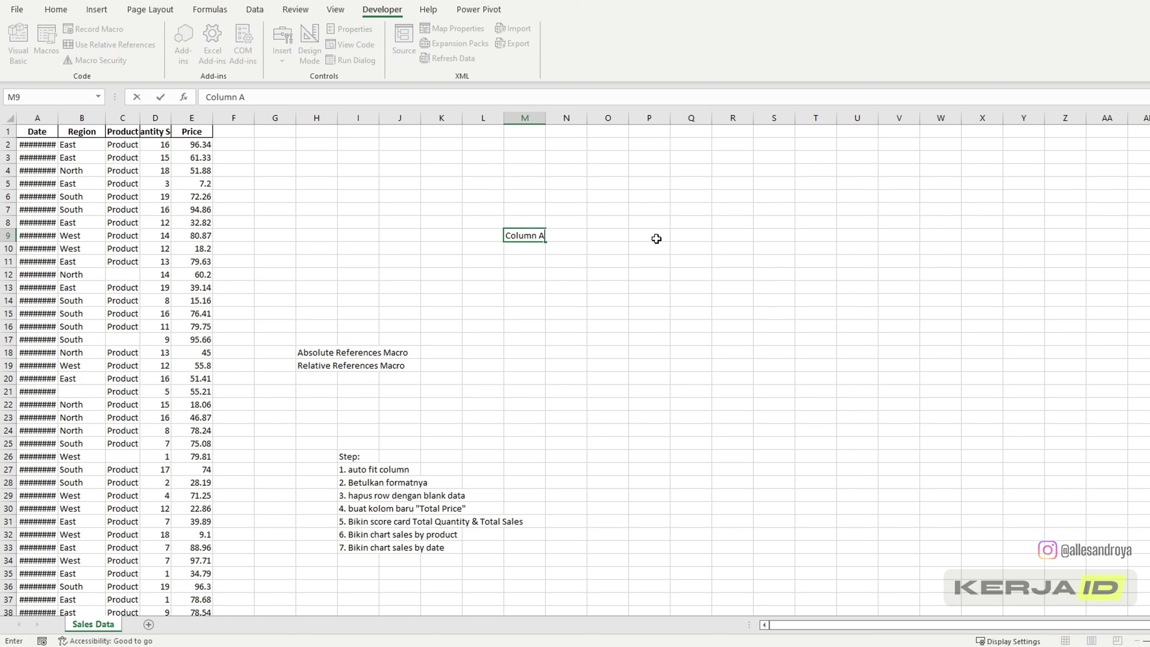
{"action": "key", "text": "Tab"}
{"action": "type", "text": "Col"}
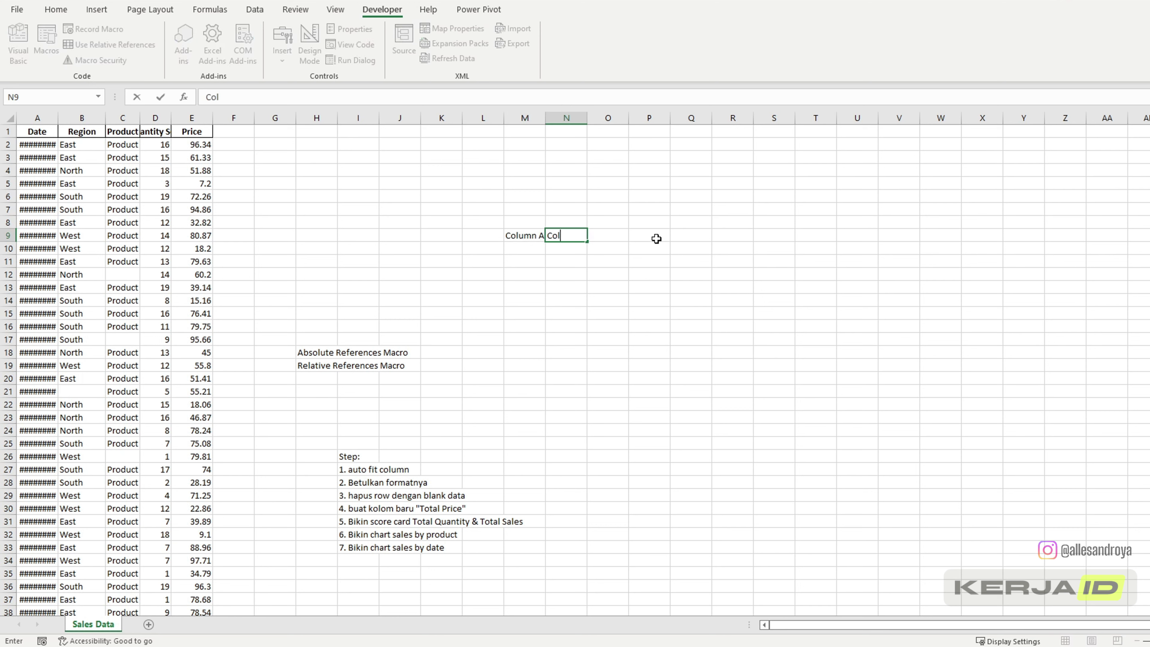
{"action": "type", "text": "umn B"}
{"action": "key", "text": "Tab"}
{"action": "type", "text": "C"}
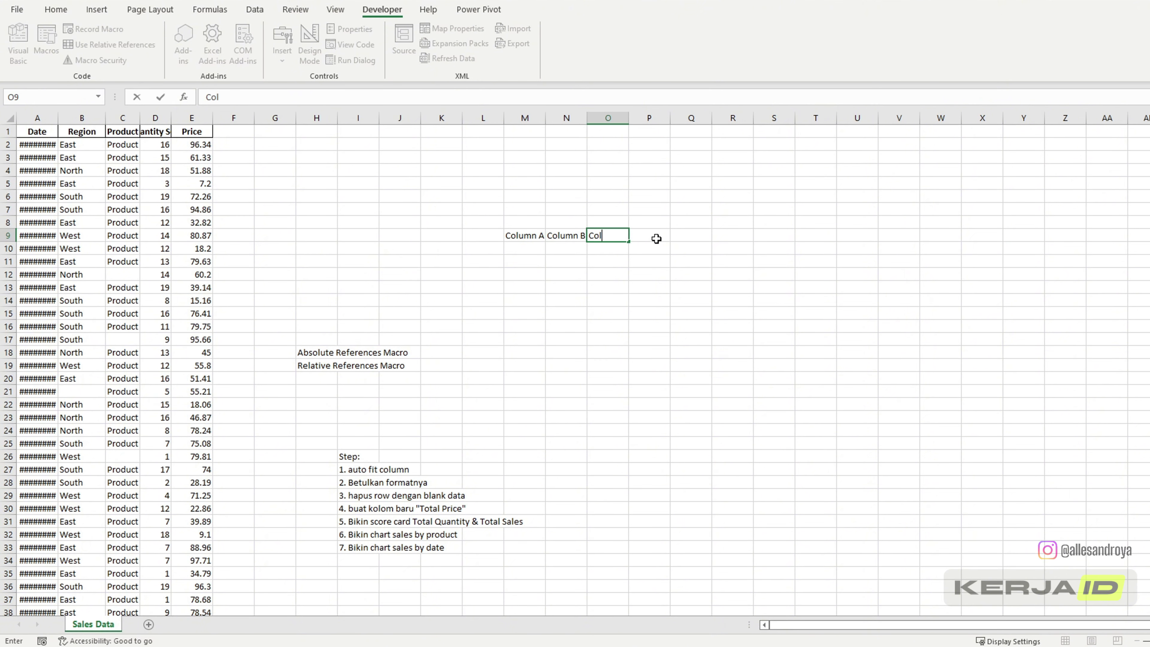
{"action": "type", "text": "olumn C"}
{"action": "key", "text": "Return"}
Enter the row labels 1, 2 and 3 in cells L10 to L12 and select the table's corner cell L9
{"action": "key", "text": "Left"}
{"action": "type", "text": "1"}
{"action": "key", "text": "Return"}
{"action": "type", "text": "2"}
{"action": "key", "text": "Return"}
{"action": "type", "text": "3"}
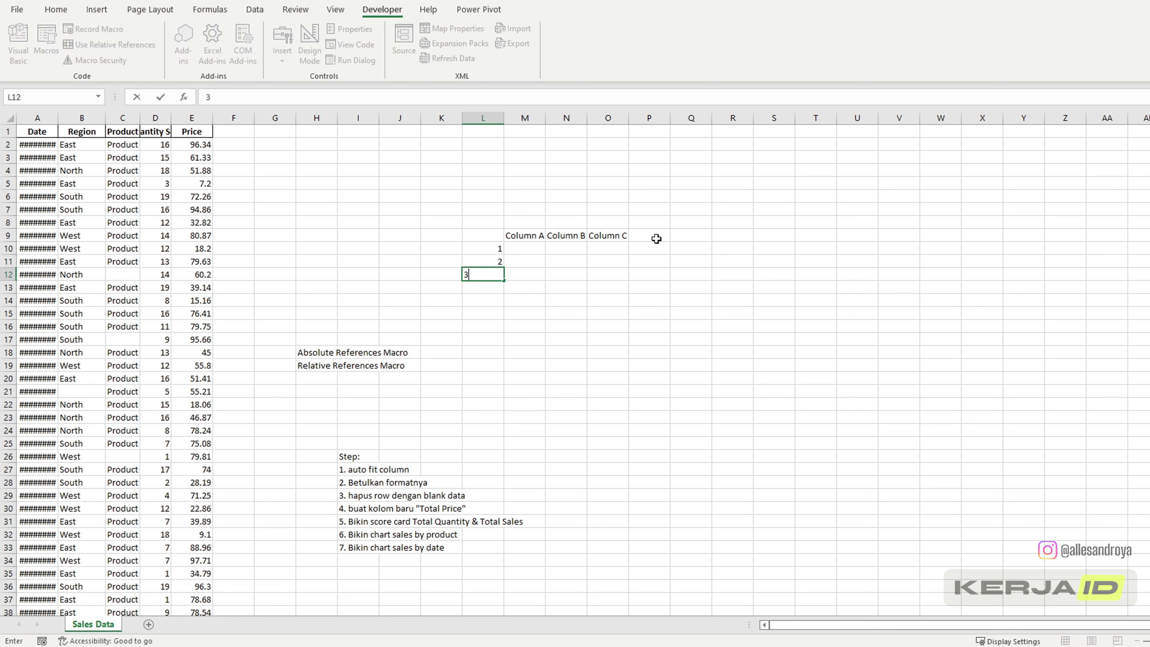
{"action": "key", "text": "Left"}
{"action": "left_click", "coordinate": [494, 234]}
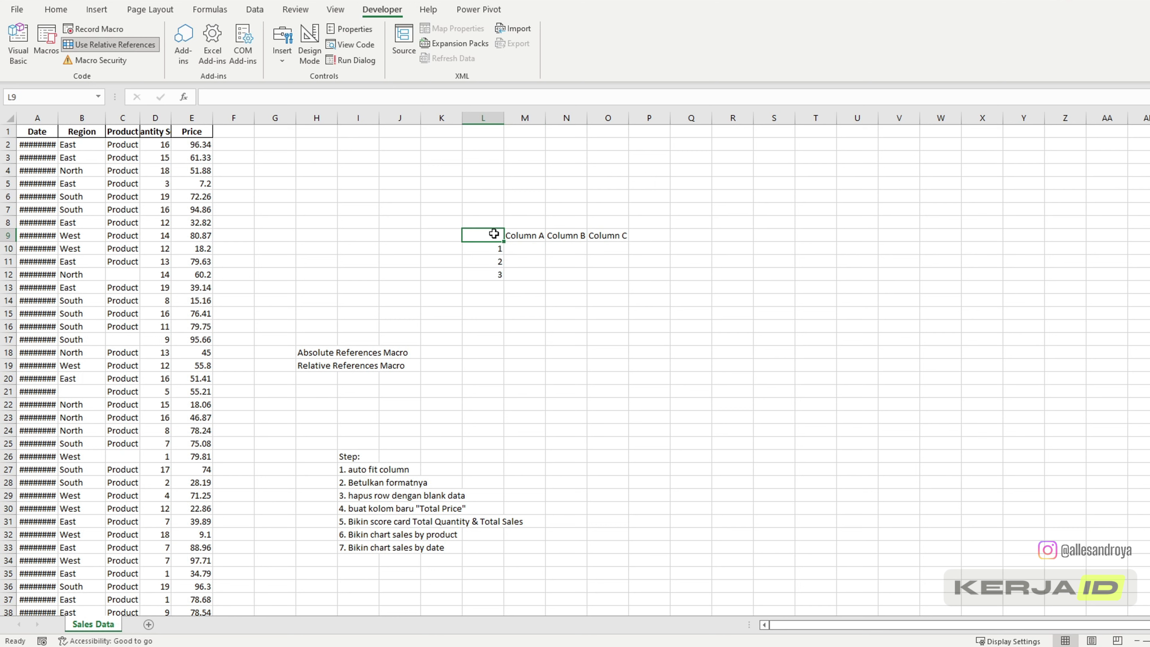
Turn off relative references and start recording an absolute-reference macro stored in This Workbook
{"action": "left_click", "coordinate": [137, 51]}
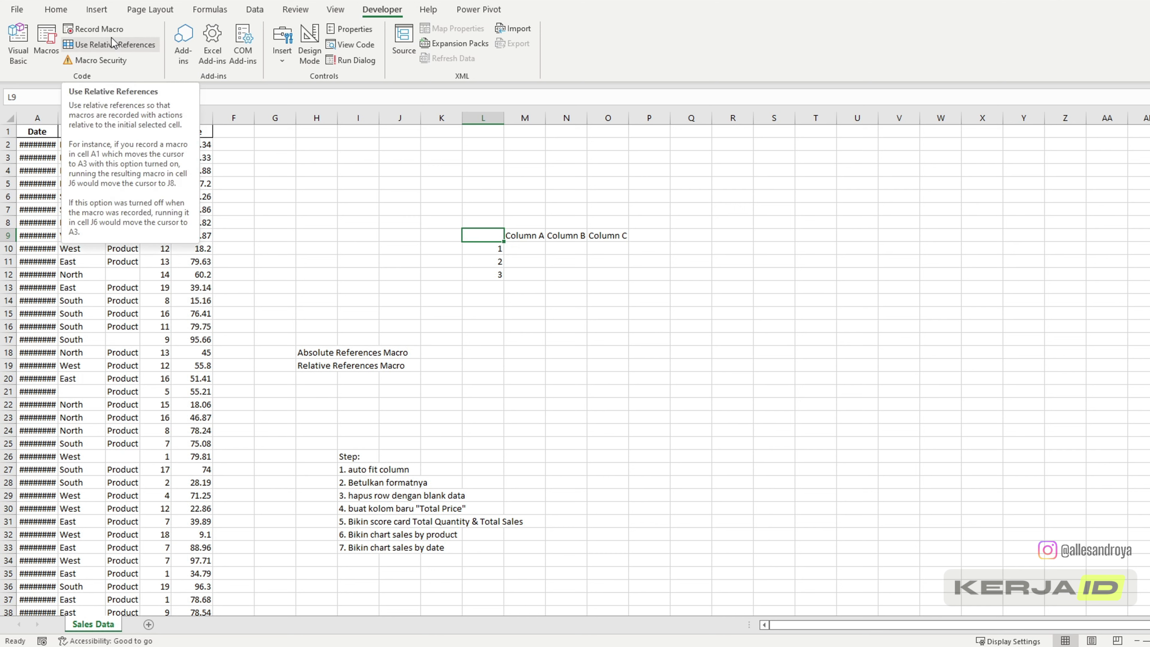
{"action": "left_click", "coordinate": [97, 30]}
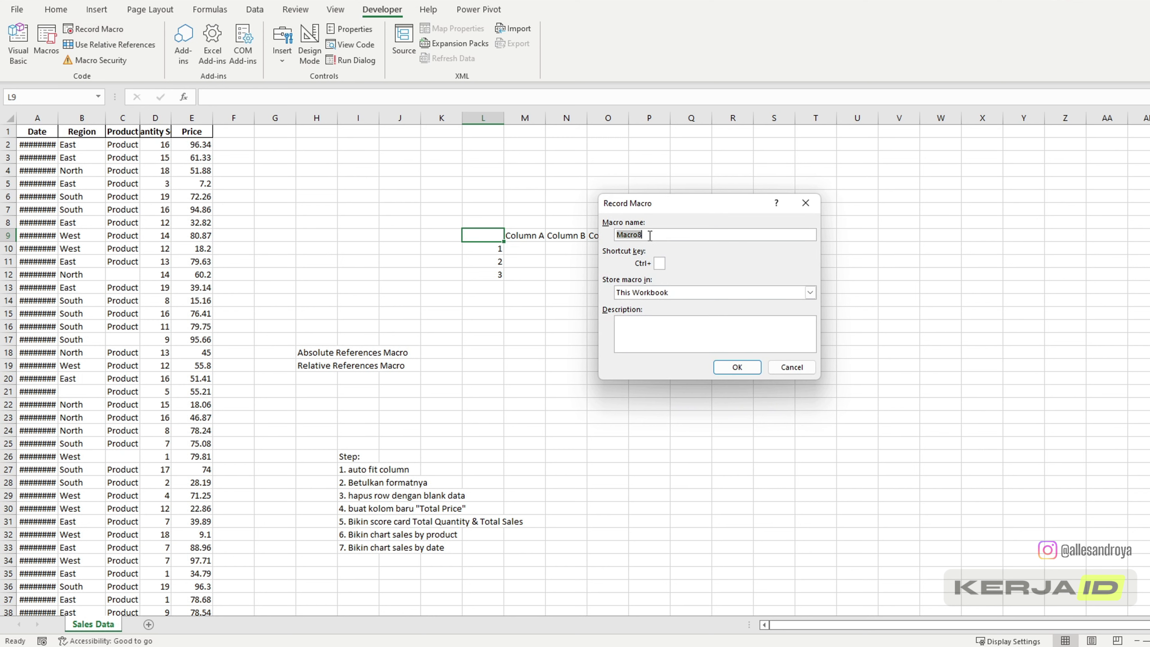
{"action": "left_click", "coordinate": [649, 235]}
{"action": "left_click", "coordinate": [742, 369]}
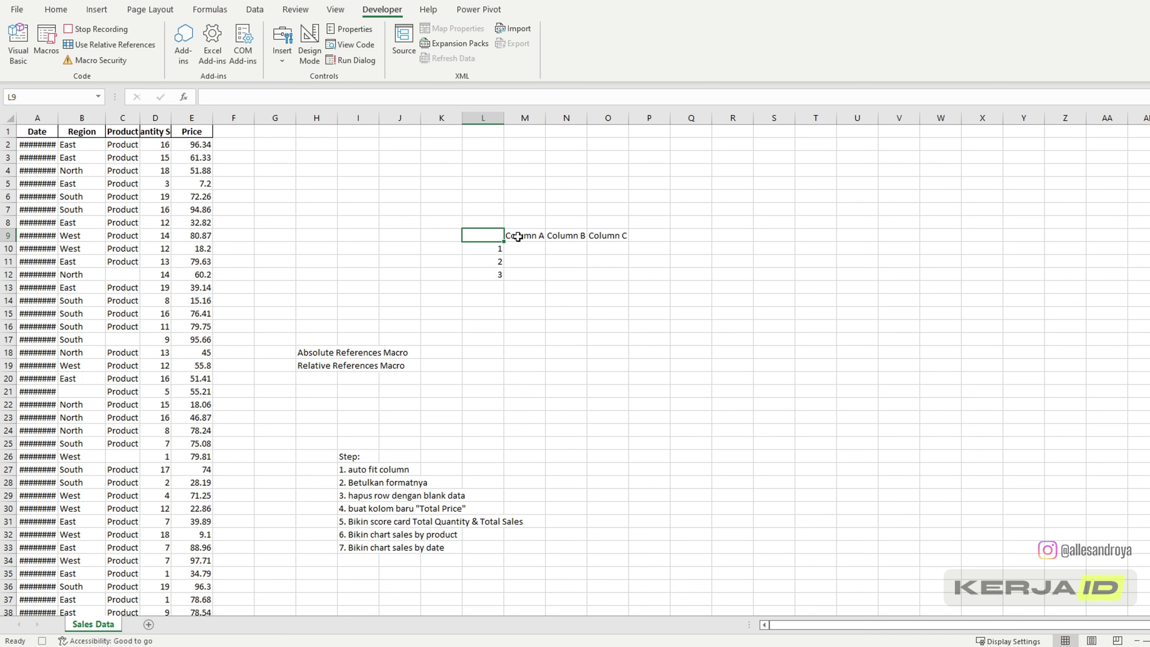
Make the column headers in M9:O9 bold and give them all borders
{"action": "left_click_drag", "start_coordinate": [518, 236], "coordinate": [615, 237]}
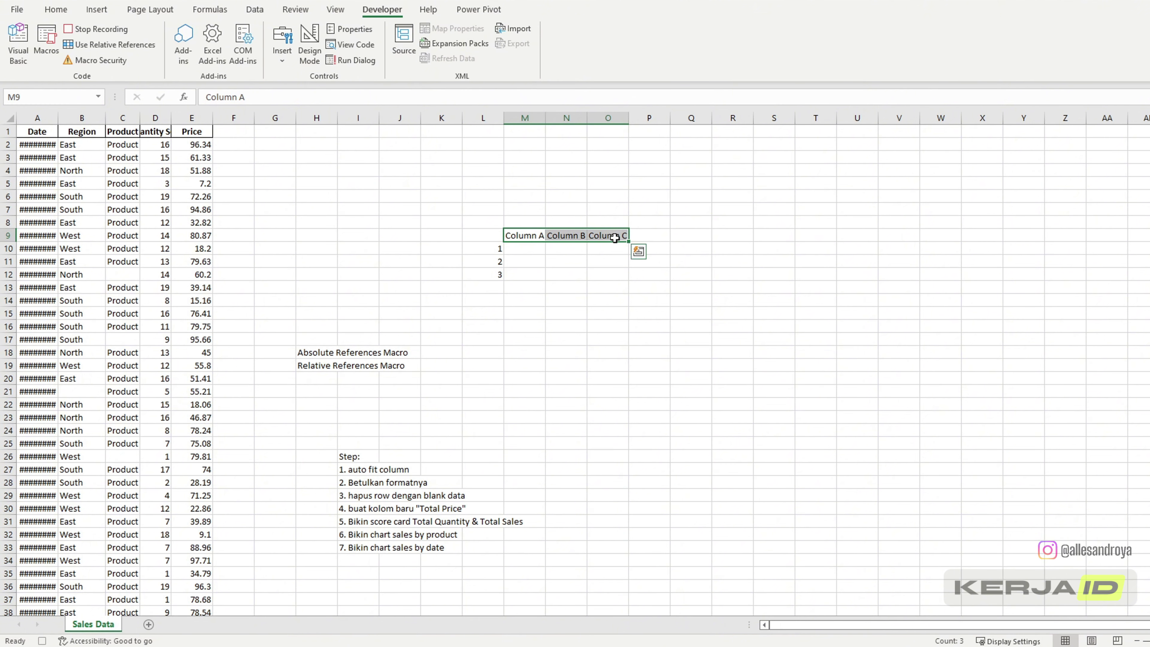
{"action": "left_click", "coordinate": [63, 10]}
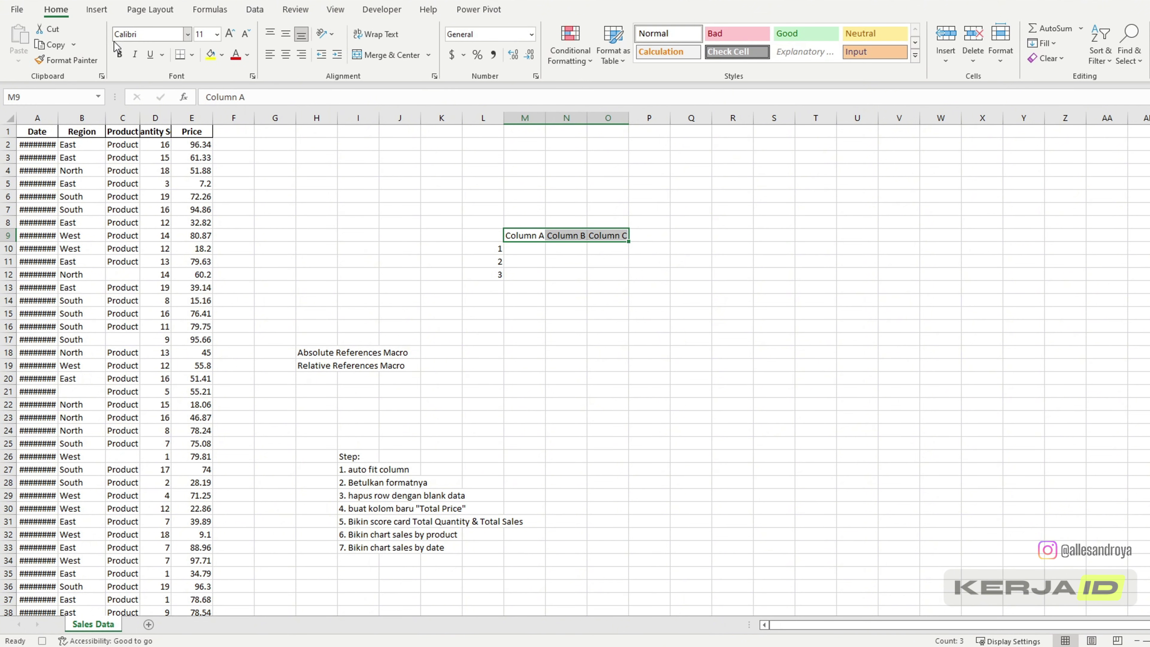
{"action": "left_click", "coordinate": [120, 54]}
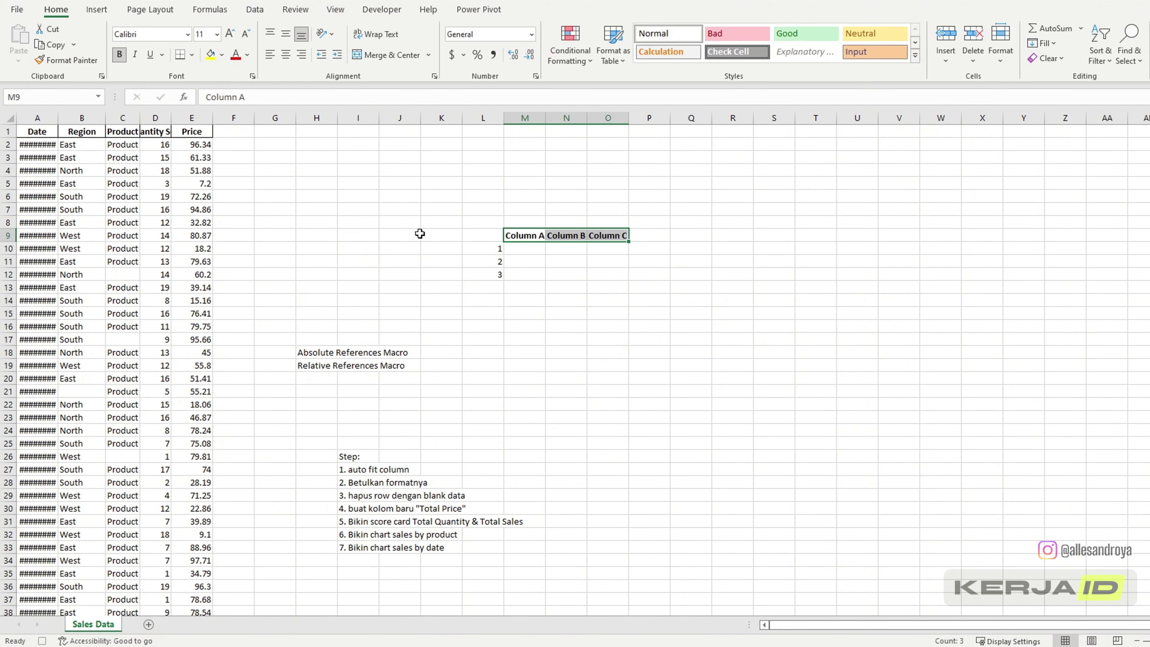
{"action": "left_click", "coordinate": [193, 55]}
{"action": "left_click", "coordinate": [231, 185]}
Make the row labels in L10:L12 bold and give them all borders
{"action": "left_click_drag", "start_coordinate": [496, 249], "coordinate": [495, 273]}
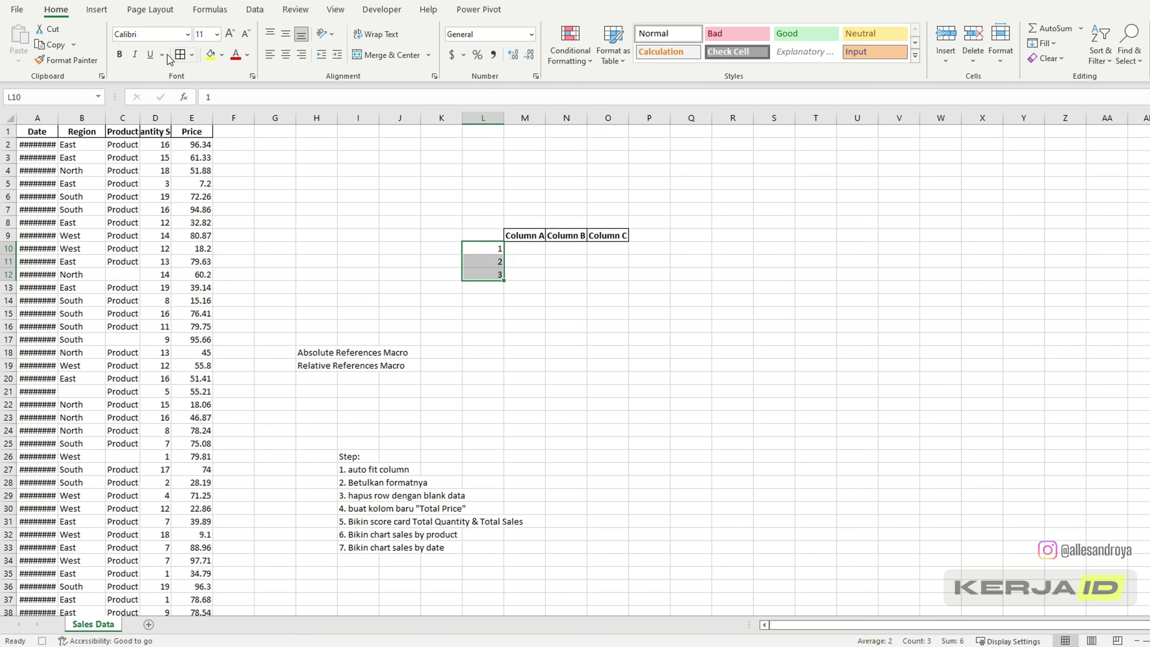
{"action": "left_click", "coordinate": [120, 54]}
{"action": "left_click", "coordinate": [180, 55]}
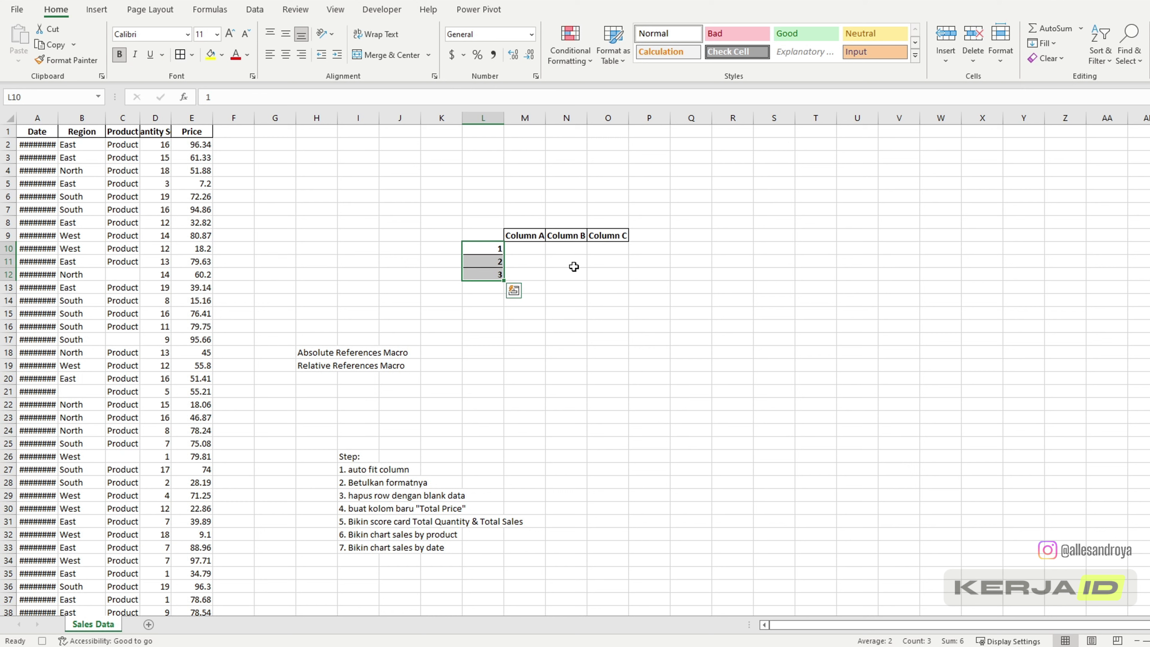
Return to the table's corner cell L9 and stop recording the macro
{"action": "left_click", "coordinate": [492, 238]}
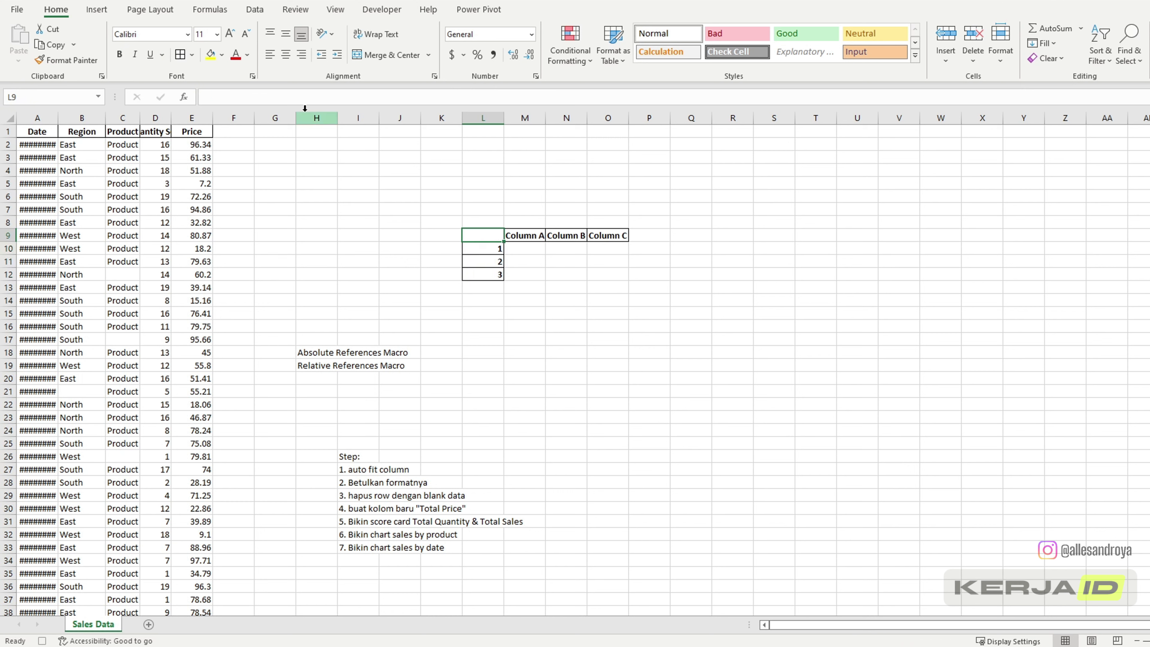
{"action": "left_click", "coordinate": [382, 9]}
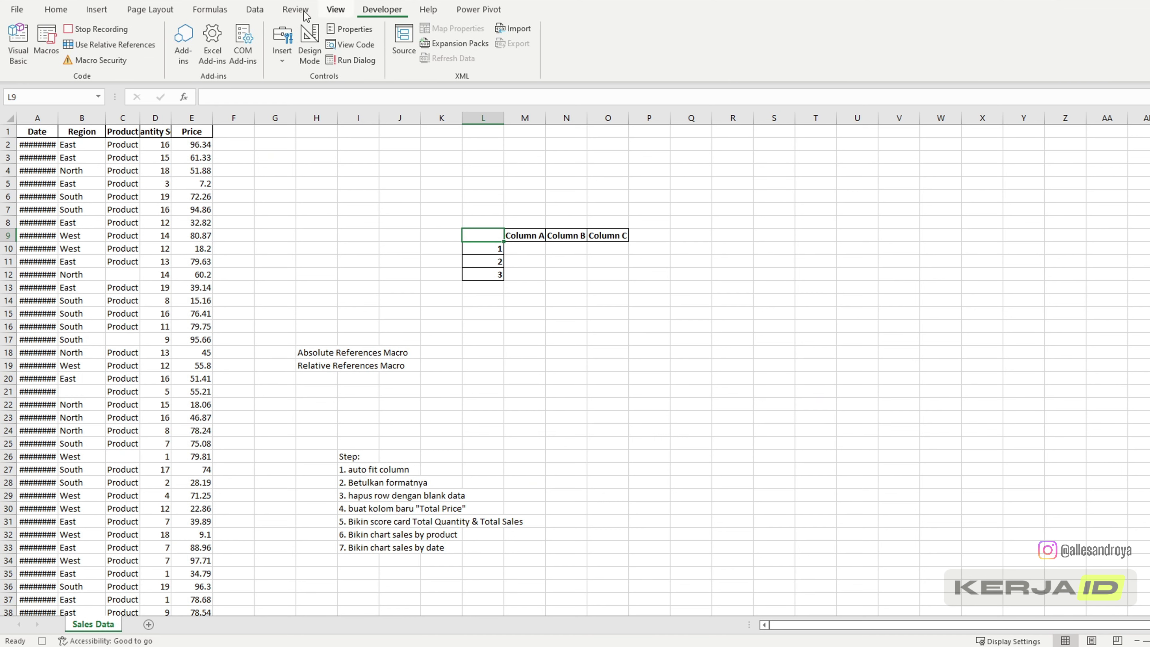
{"action": "left_click", "coordinate": [96, 28]}
{"action": "mouse_move", "coordinate": [516, 237]}
{"action": "left_mouse_down"}
{"action": "mouse_move", "coordinate": [604, 237]}
{"action": "mouse_move", "coordinate": [511, 252]}
{"action": "left_mouse_up"}
{"action": "left_click", "coordinate": [492, 239]}
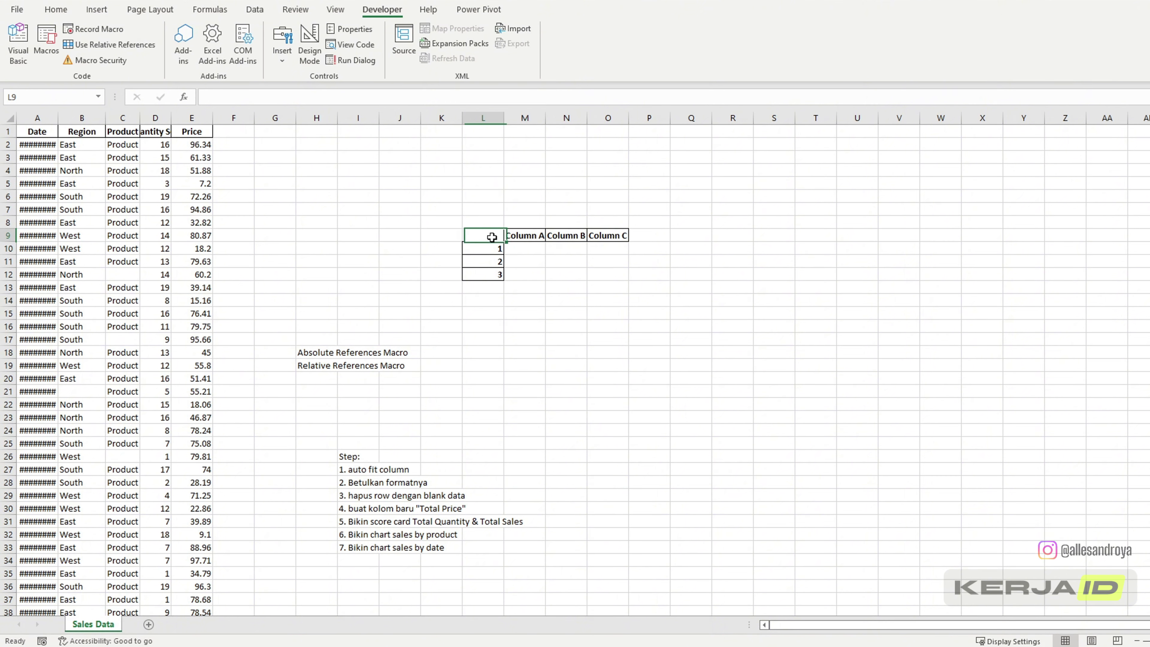
Undo the bold and border formatting of the headers and row labels, and reselect cell L9
{"action": "key", "text": "ctrl+z"}
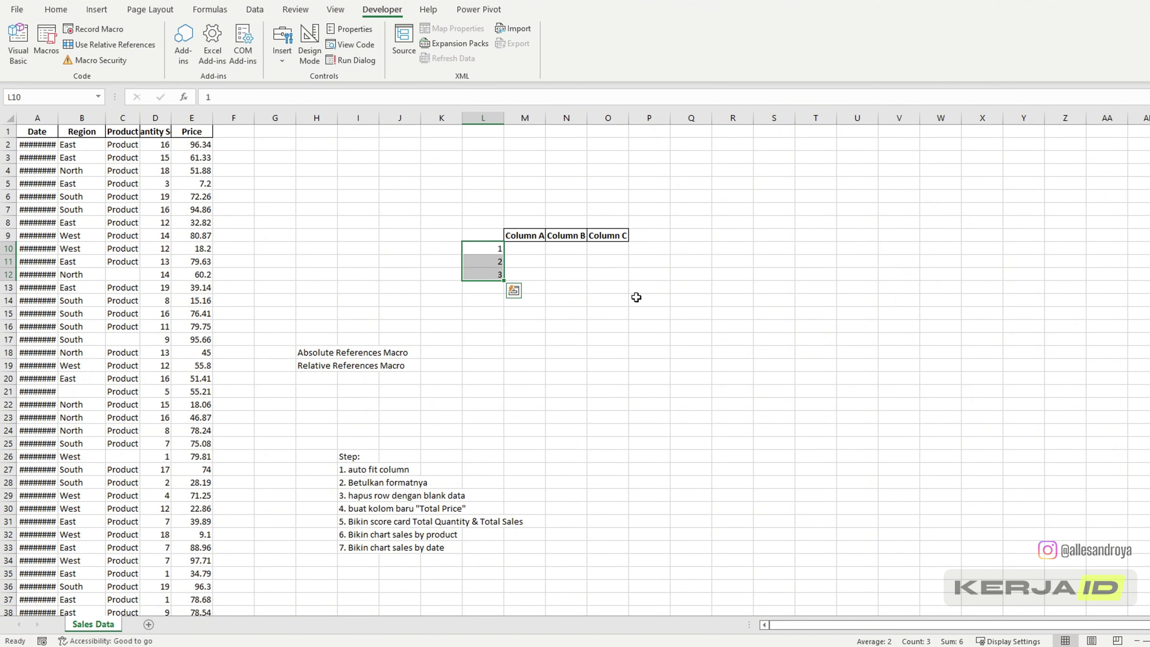
{"action": "key", "text": "ctrl+z"}
{"action": "key", "text": "ctrl+z"}
{"action": "key", "text": "ctrl+z"}
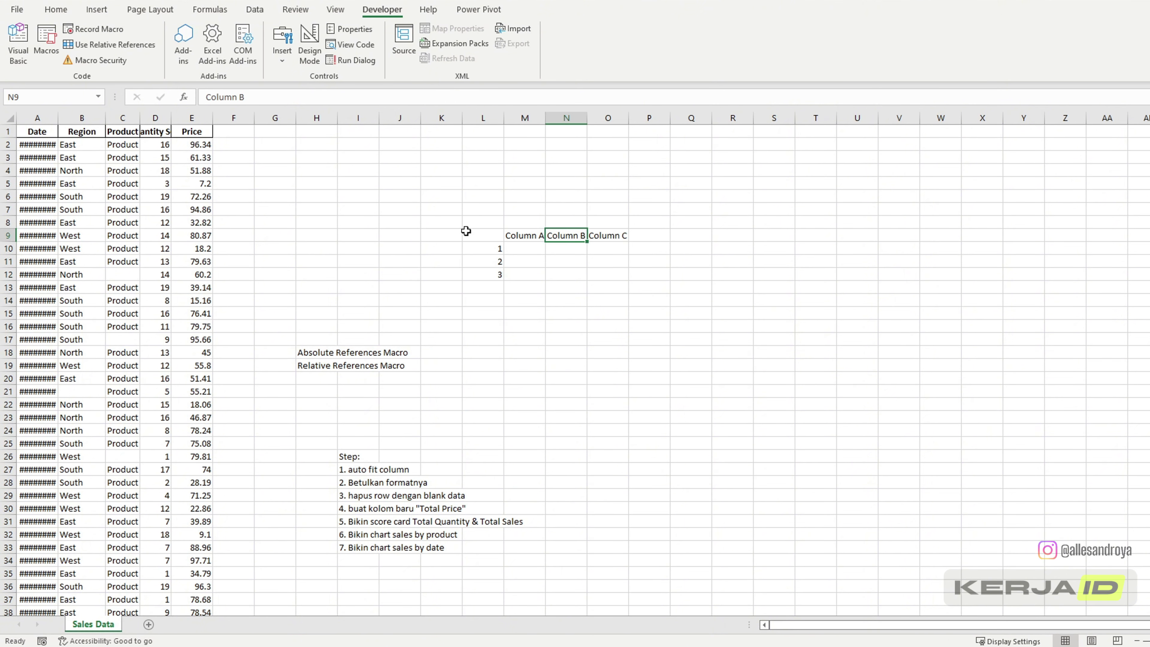
{"action": "left_click", "coordinate": [466, 232]}
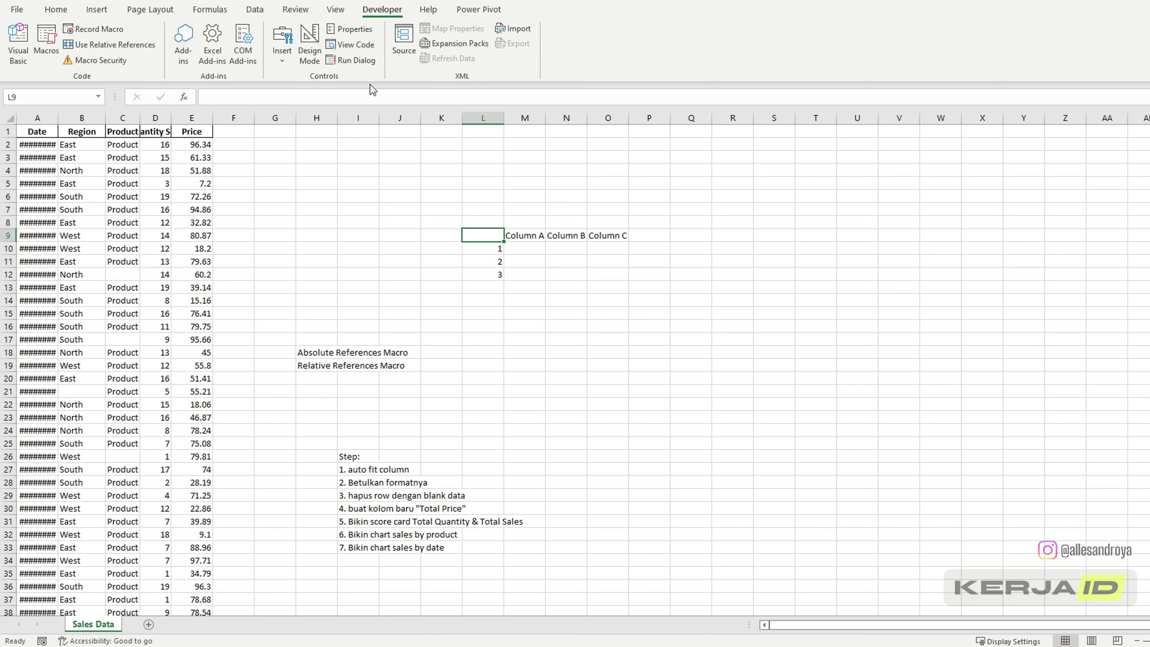
Run the recorded formatting macro from cell L9 and check the table's headers and row labels
{"action": "left_click", "coordinate": [64, 14]}
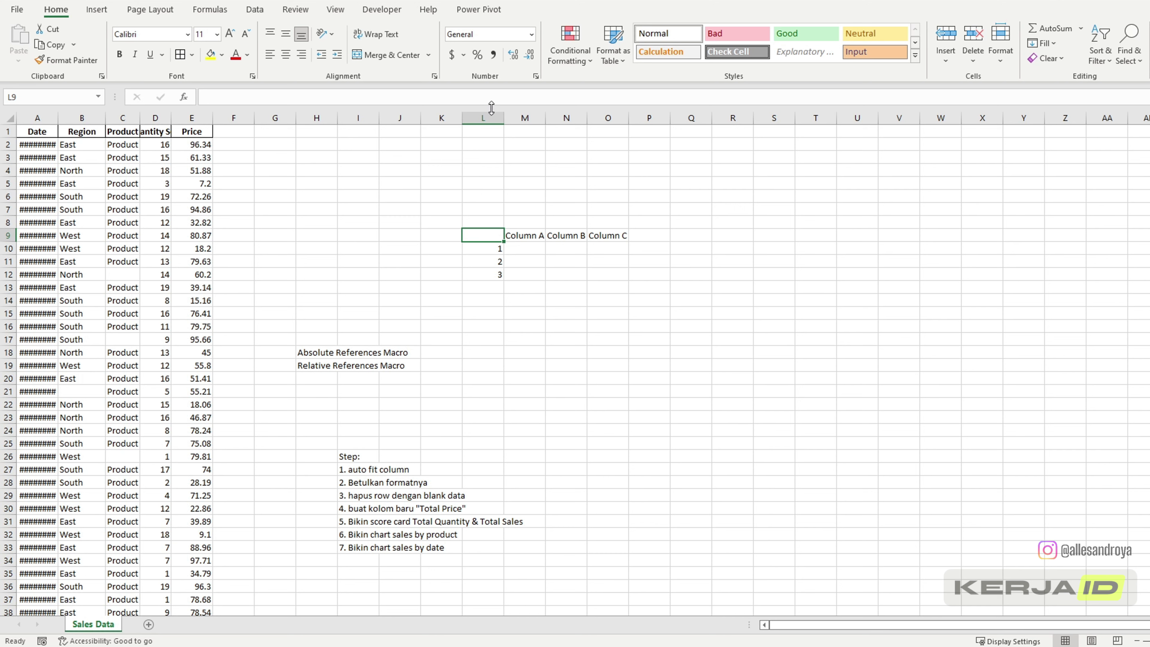
{"action": "left_click", "coordinate": [381, 9]}
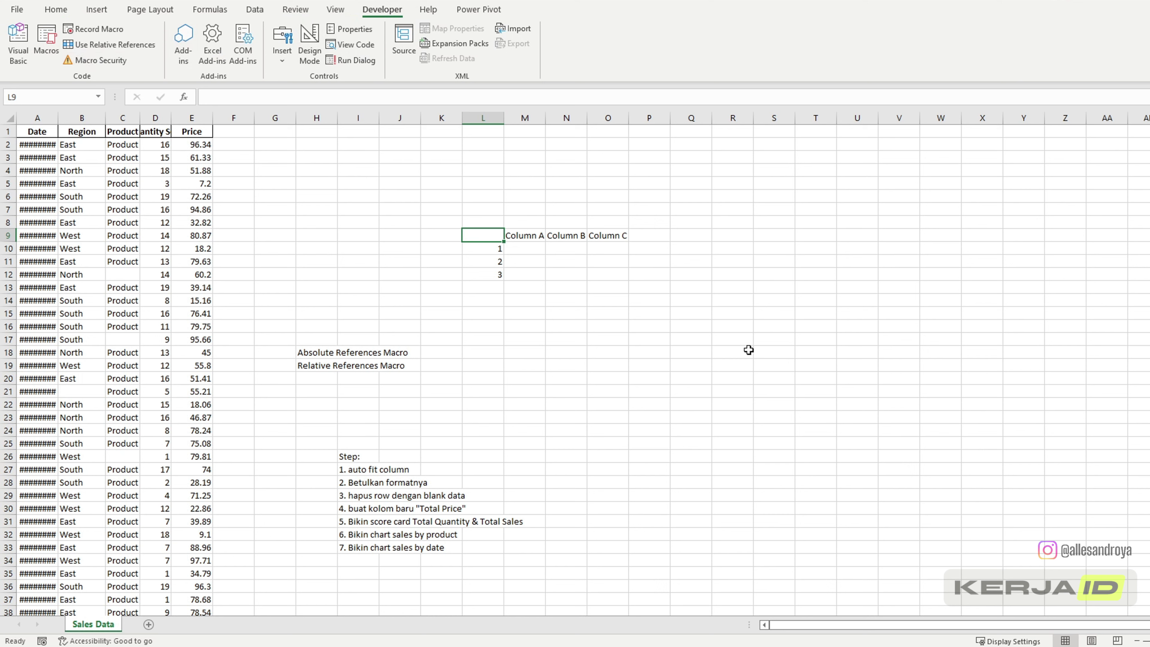
{"action": "key", "text": "ctrl+shift+r"}
{"action": "left_click", "coordinate": [718, 349]}
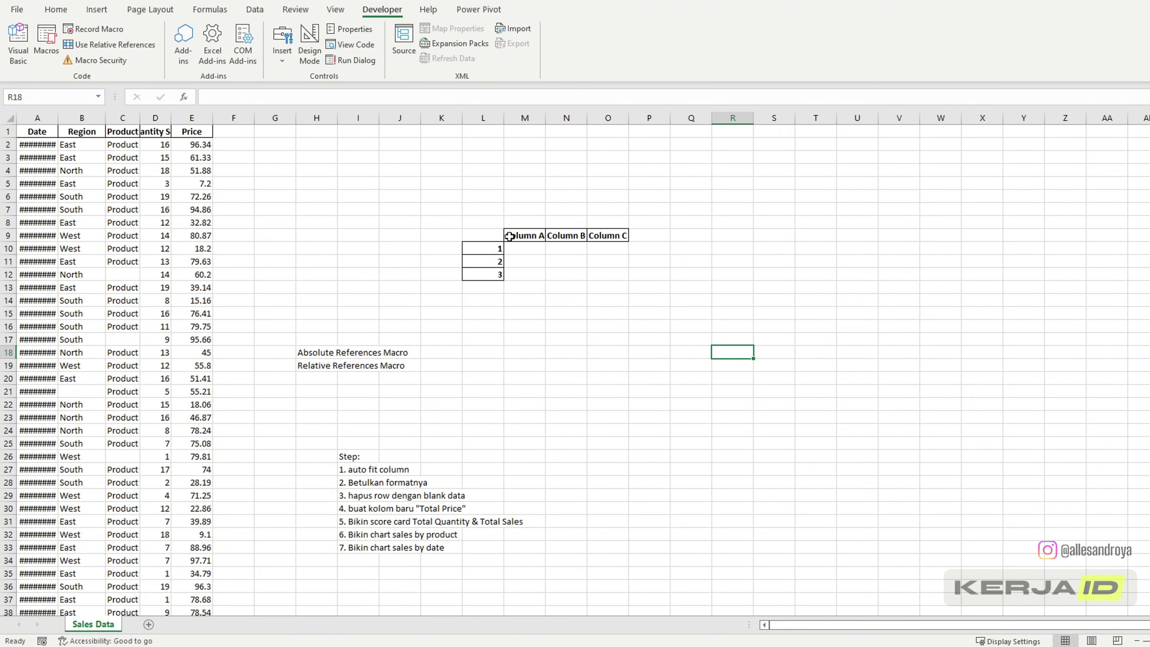
{"action": "left_click_drag", "start_coordinate": [517, 239], "coordinate": [614, 239]}
{"action": "left_click_drag", "start_coordinate": [496, 250], "coordinate": [497, 271]}
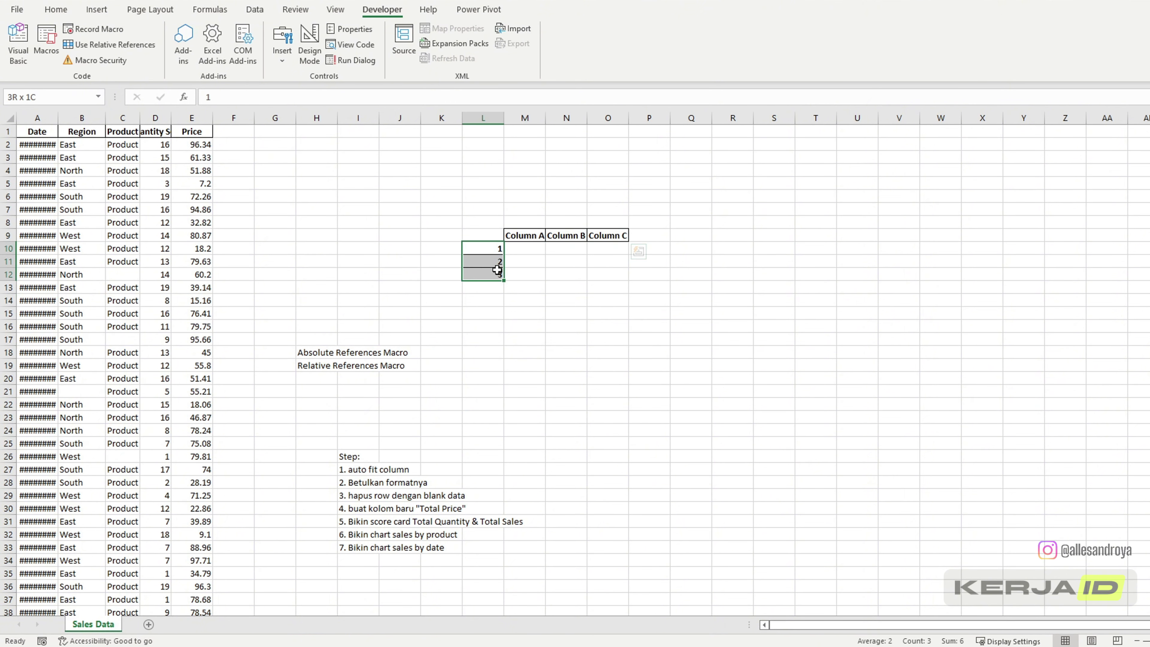
Remove the bold formatting from the headers in M9:O9 and the row labels in L10:L12
{"action": "left_click_drag", "start_coordinate": [536, 238], "coordinate": [595, 237]}
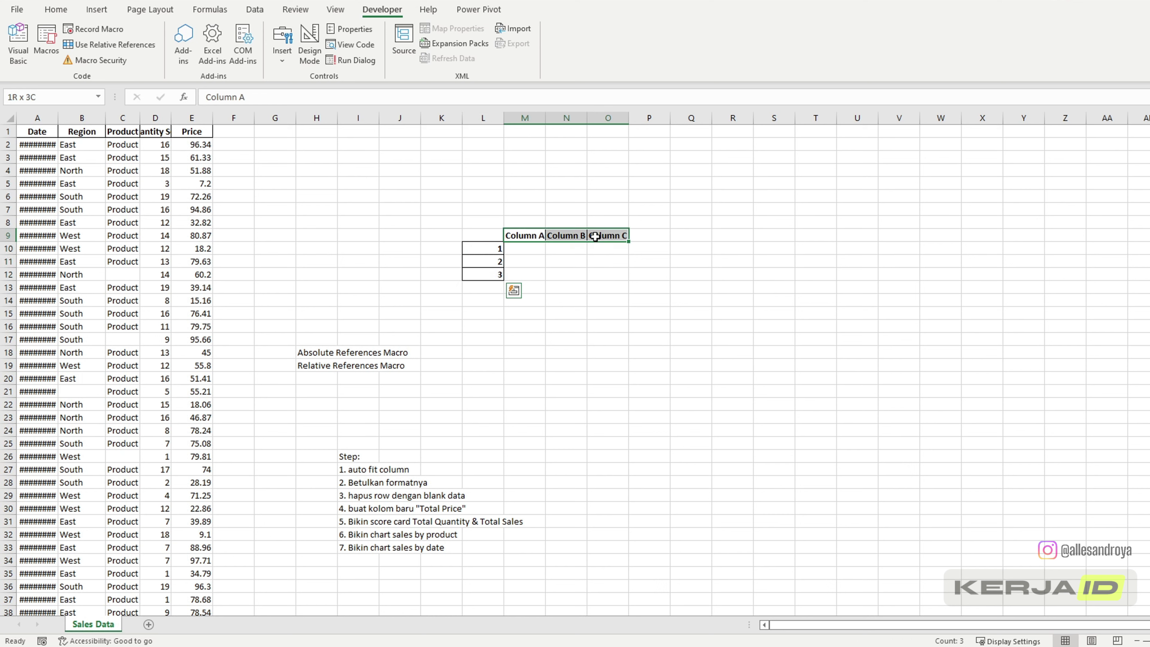
{"action": "left_click", "coordinate": [56, 10]}
{"action": "left_click", "coordinate": [120, 58]}
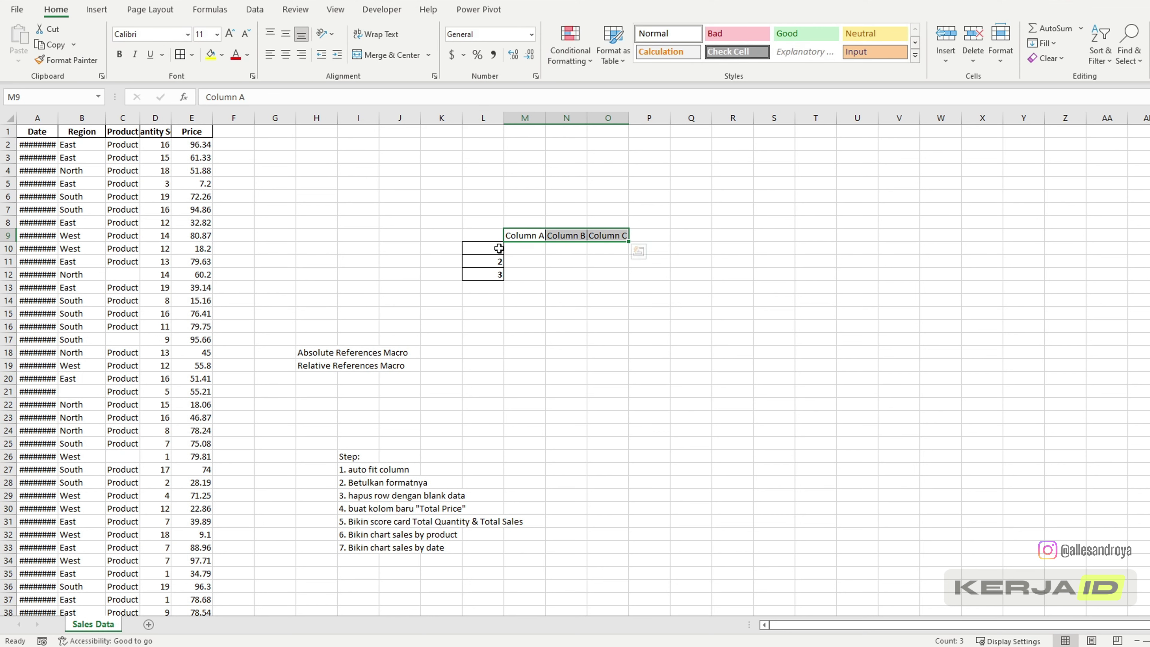
{"action": "left_click_drag", "start_coordinate": [496, 249], "coordinate": [497, 272]}
{"action": "left_click", "coordinate": [119, 54]}
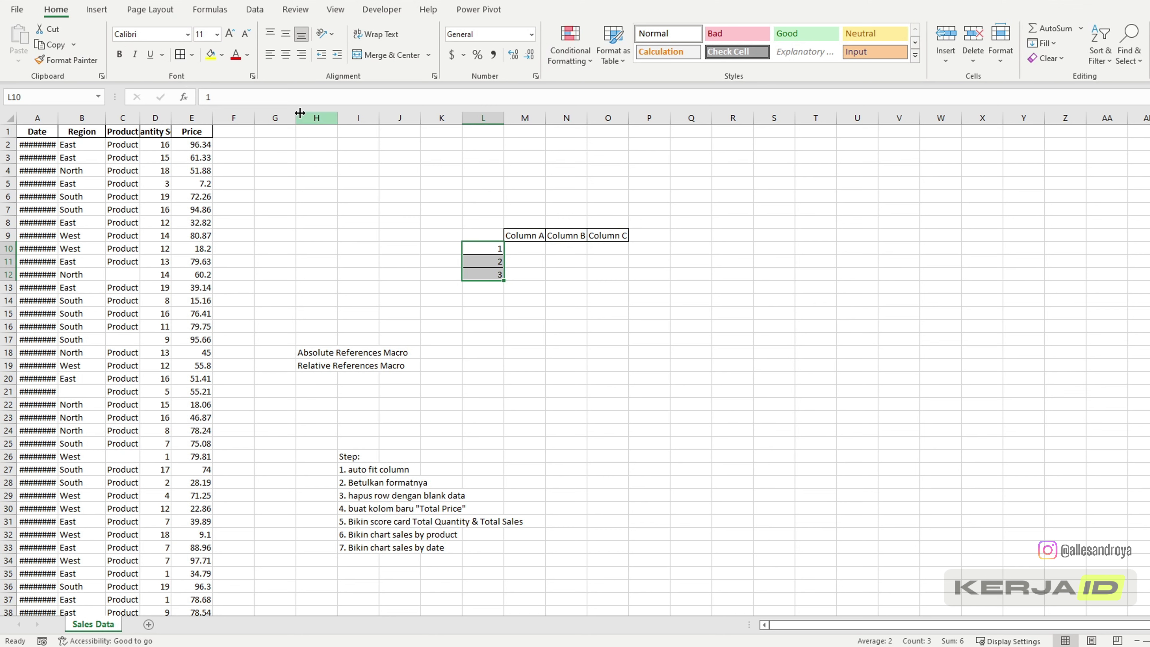
Remove the borders from the row labels in L10:L12 and the headers in M9:O9
{"action": "left_click", "coordinate": [192, 55]}
{"action": "left_click", "coordinate": [232, 162]}
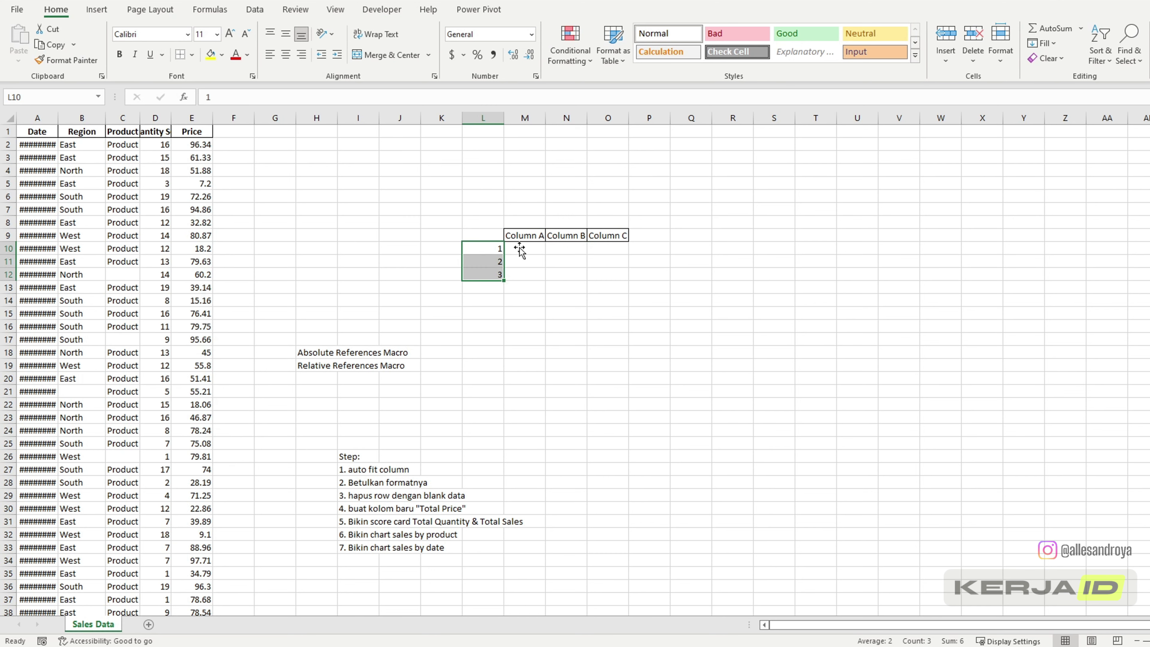
{"action": "left_click_drag", "start_coordinate": [521, 237], "coordinate": [624, 236]}
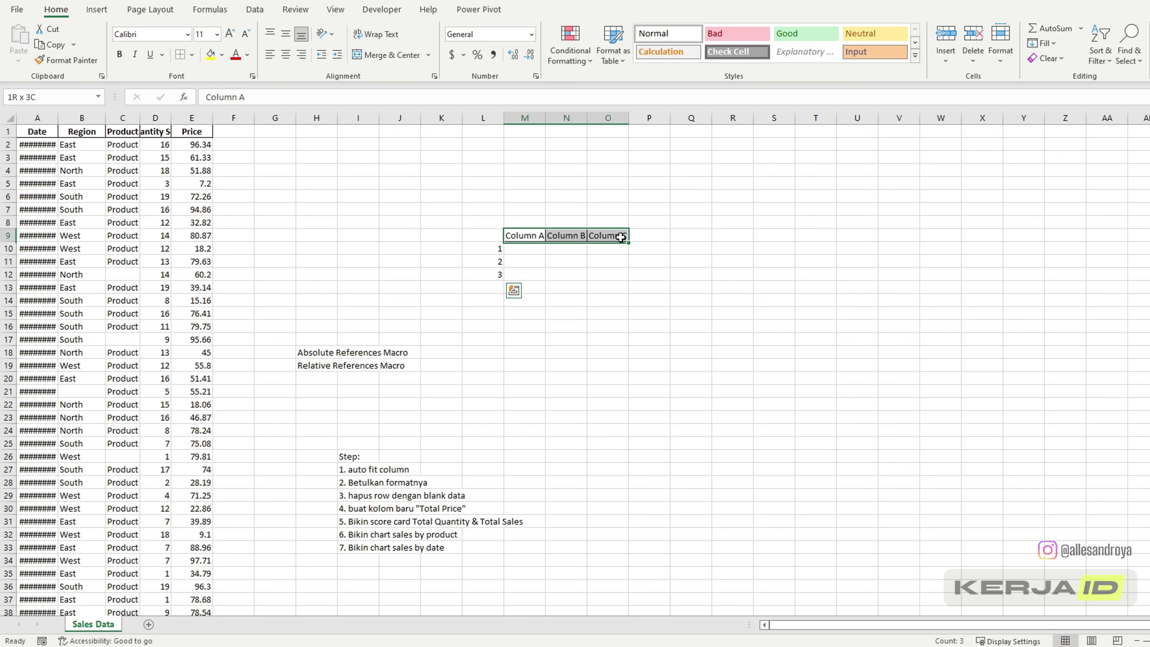
{"action": "left_click", "coordinate": [181, 53]}
{"action": "left_click_drag", "start_coordinate": [872, 231], "coordinate": [916, 240]}
{"action": "left_click_drag", "start_coordinate": [787, 328], "coordinate": [784, 335]}
Run the absolute-reference macro from cell P18 and check the formatting of headers M9:O9 and row labels L10:L12
{"action": "left_click", "coordinate": [656, 353]}
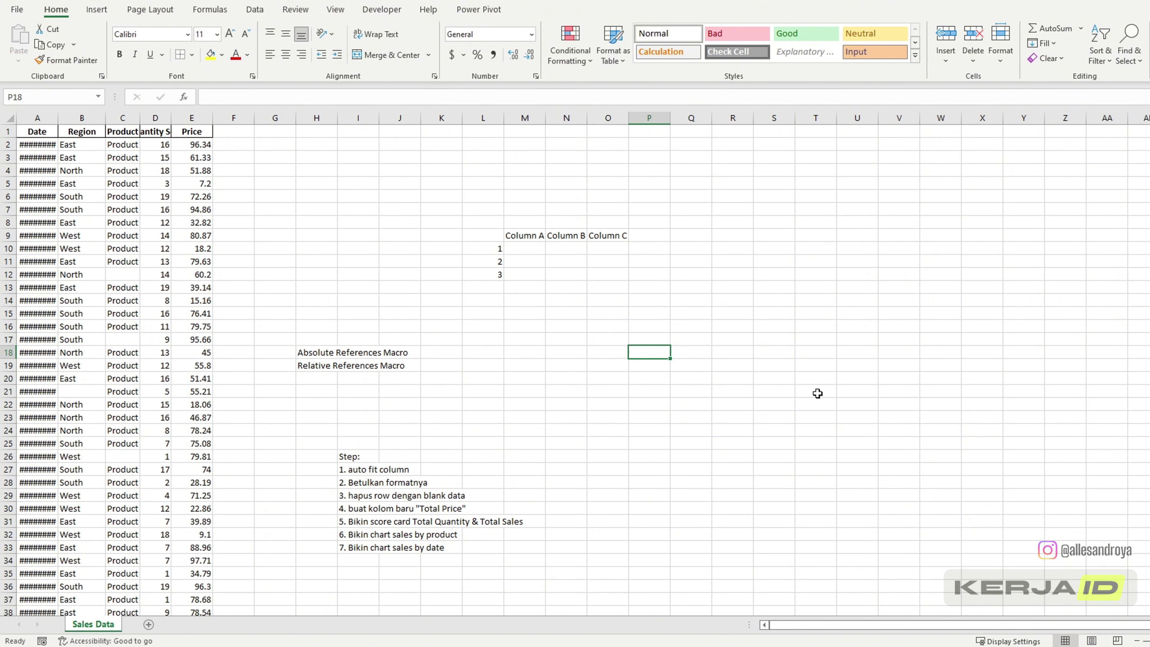
{"action": "key", "text": "ctrl+shift+a"}
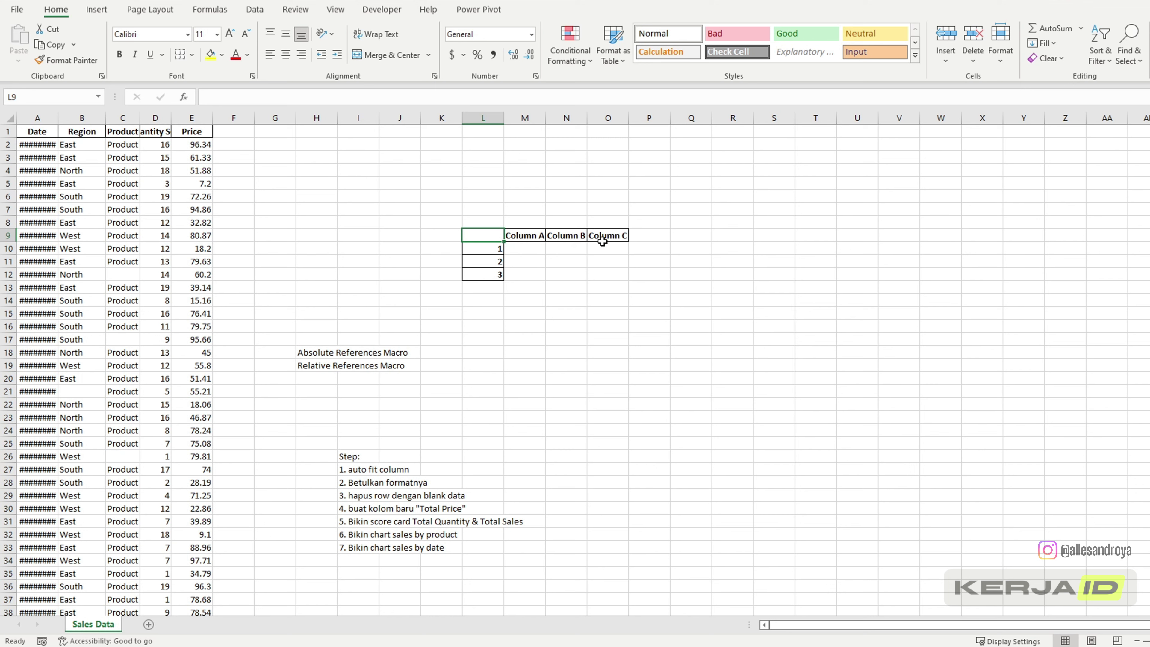
{"action": "left_click", "coordinate": [542, 236]}
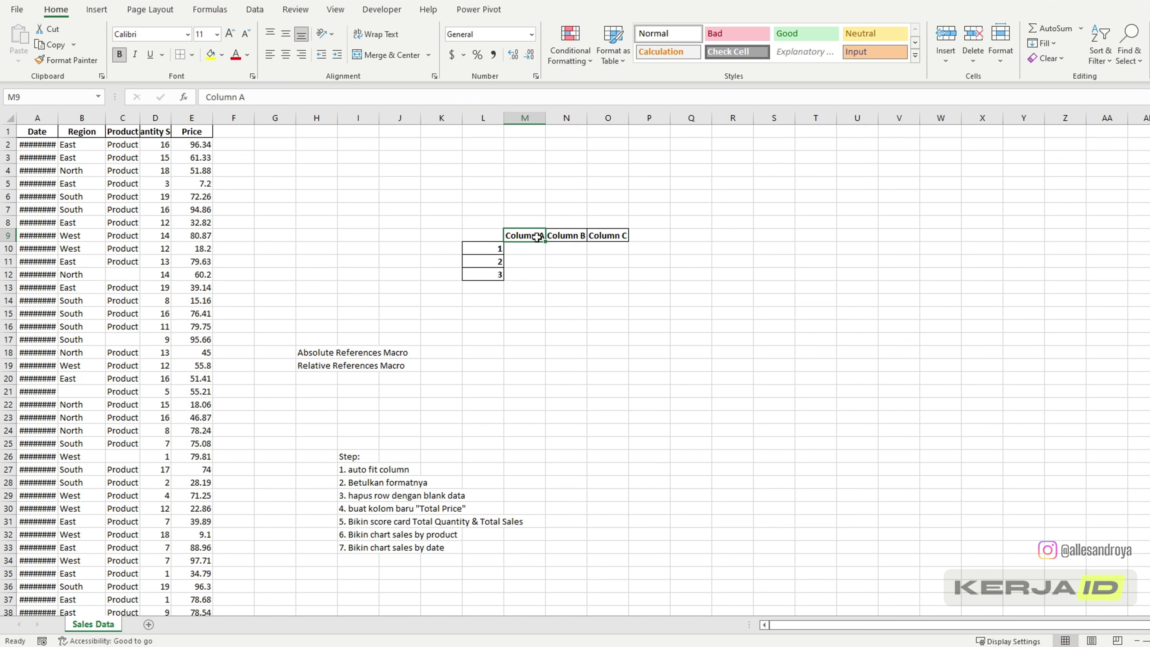
{"action": "key", "text": "Right"}
{"action": "key", "text": "Right"}
{"action": "left_click_drag", "start_coordinate": [487, 249], "coordinate": [485, 274]}
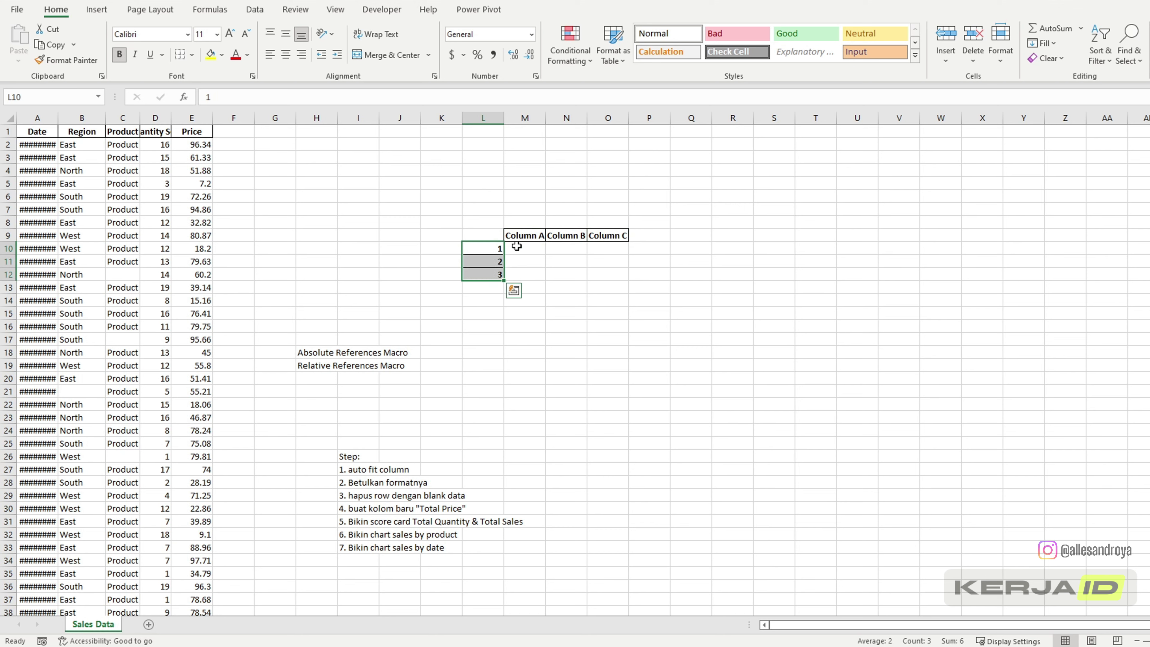
{"action": "left_click", "coordinate": [516, 237]}
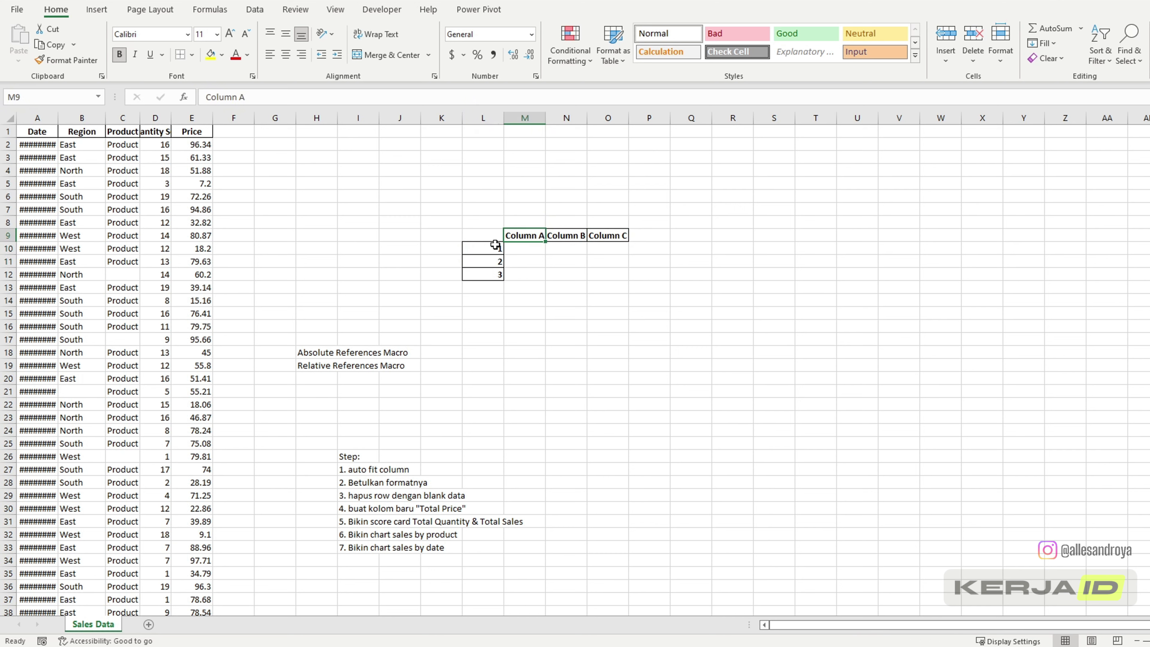
{"action": "left_click", "coordinate": [481, 239]}
{"action": "left_click", "coordinate": [375, 13]}
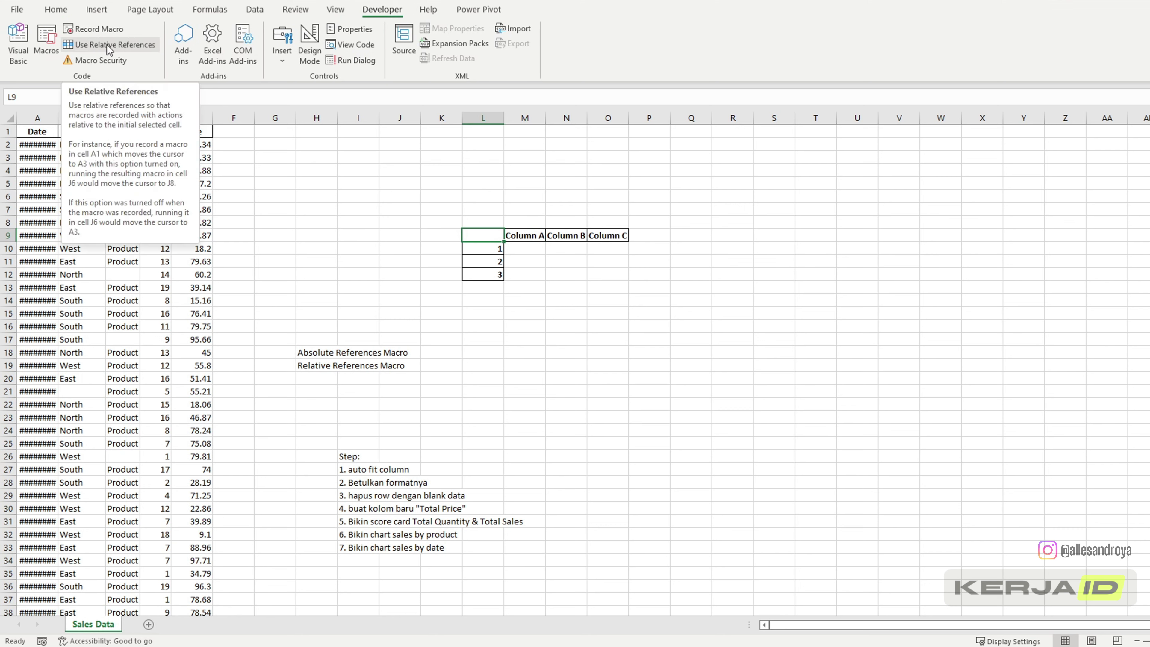
Clear the bold and borders from headers M9:O9 and row labels L10:L12, and select cell L9
{"action": "left_click", "coordinate": [56, 9]}
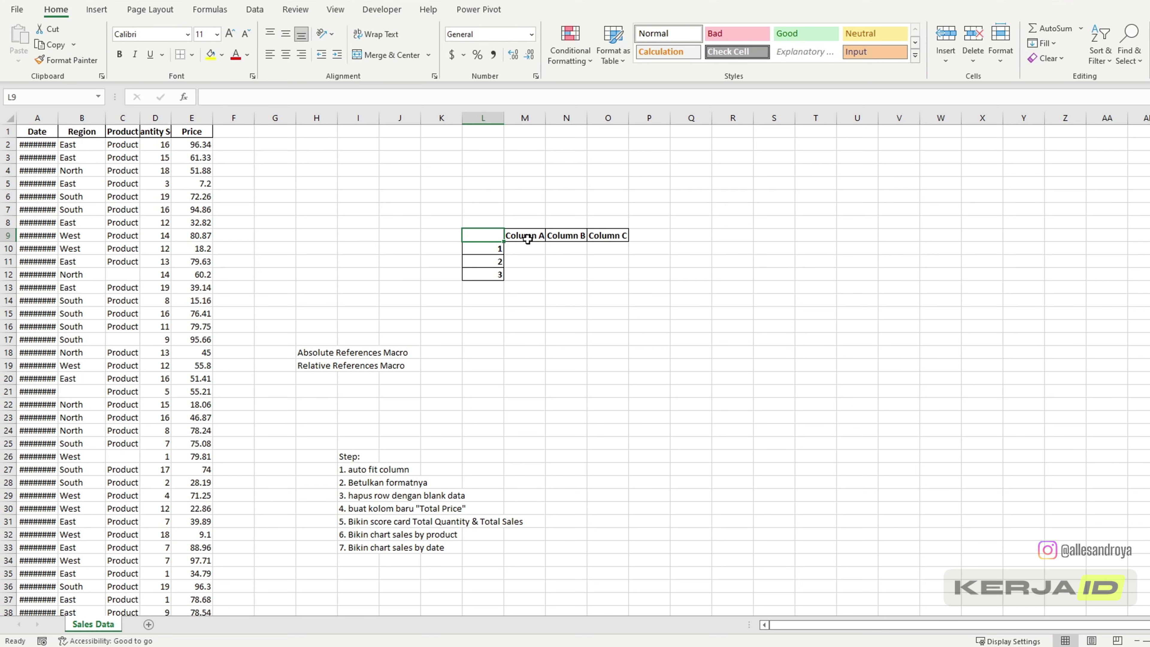
{"action": "left_click_drag", "start_coordinate": [528, 237], "coordinate": [610, 237]}
{"action": "left_click", "coordinate": [119, 54]}
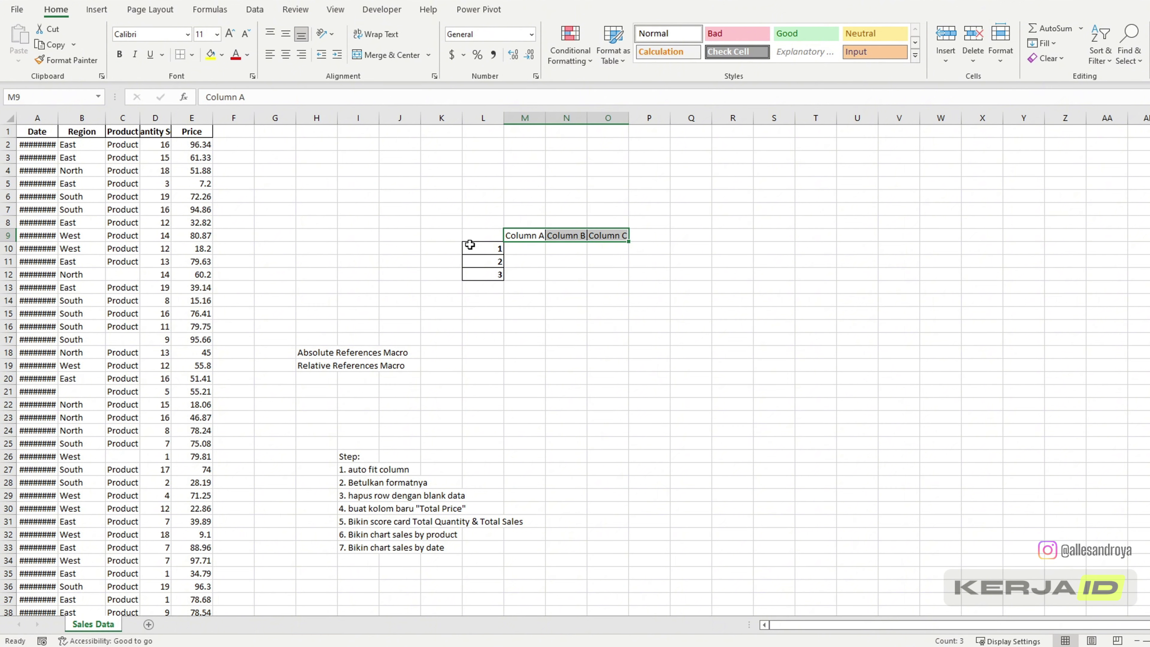
{"action": "left_click_drag", "start_coordinate": [467, 245], "coordinate": [473, 272]}
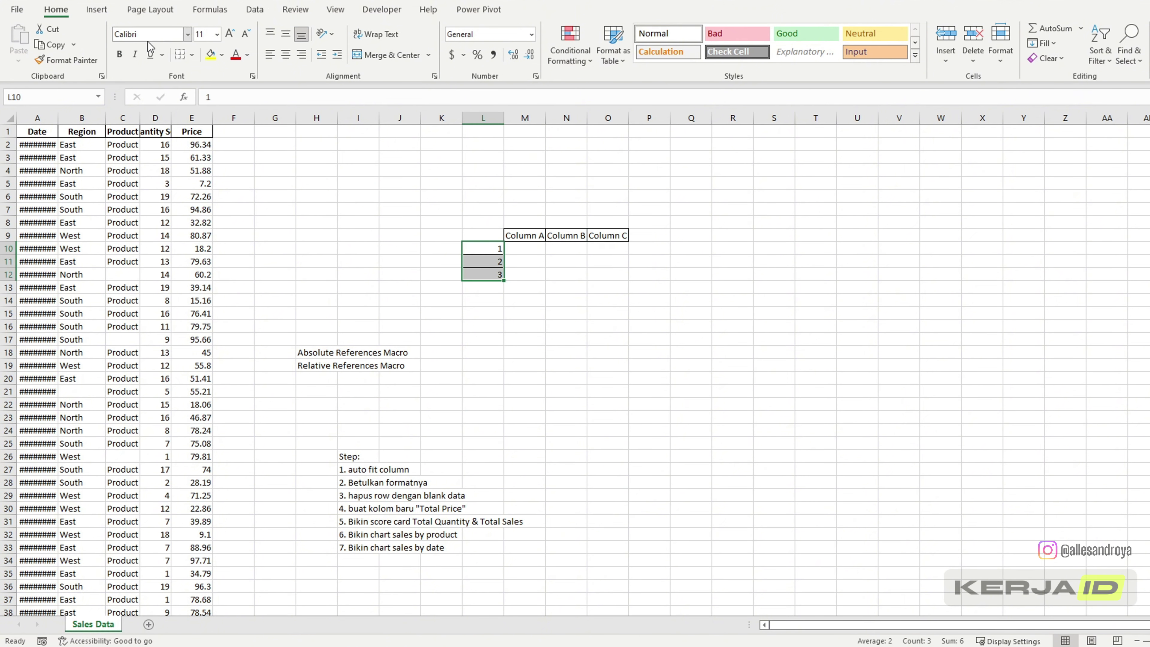
{"action": "left_click_drag", "start_coordinate": [514, 235], "coordinate": [601, 237]}
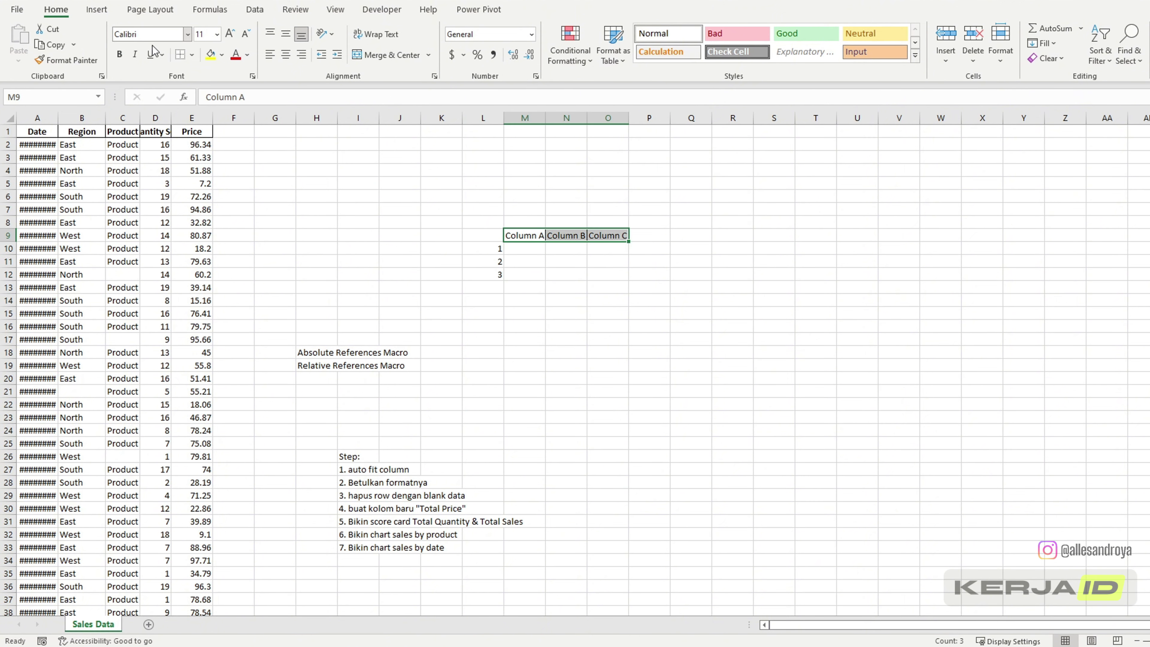
{"action": "left_click", "coordinate": [382, 9]}
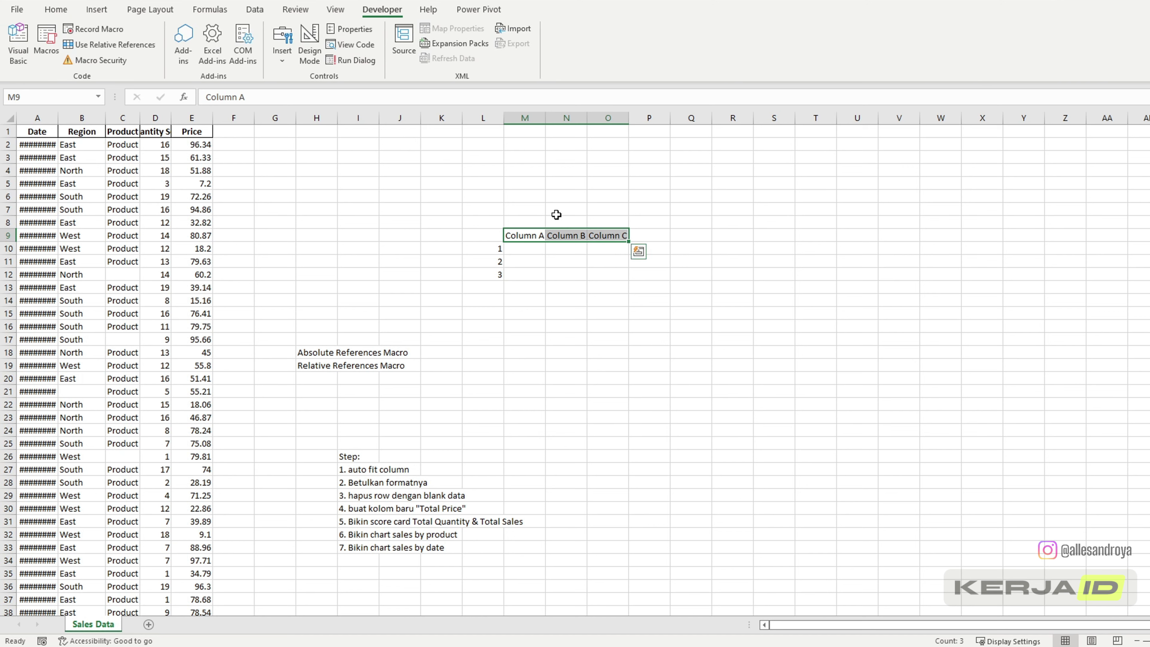
{"action": "left_click", "coordinate": [498, 235]}
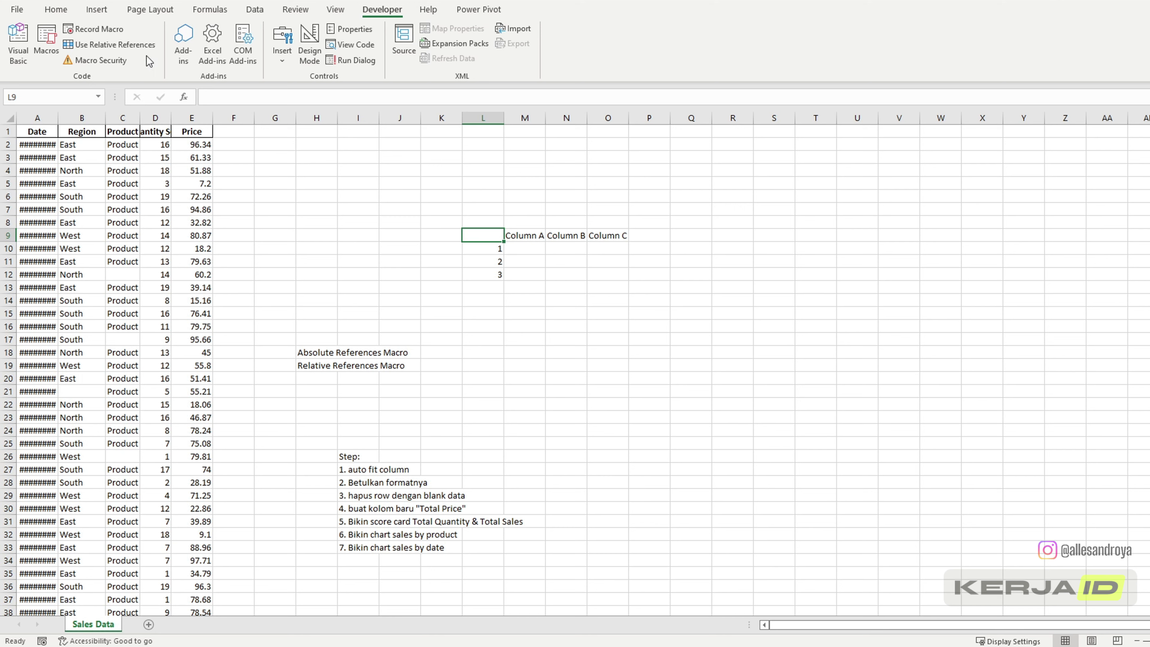
Turn on relative references and start recording Macro9 in this workbook with the shortcut letter e
{"action": "left_click", "coordinate": [121, 48]}
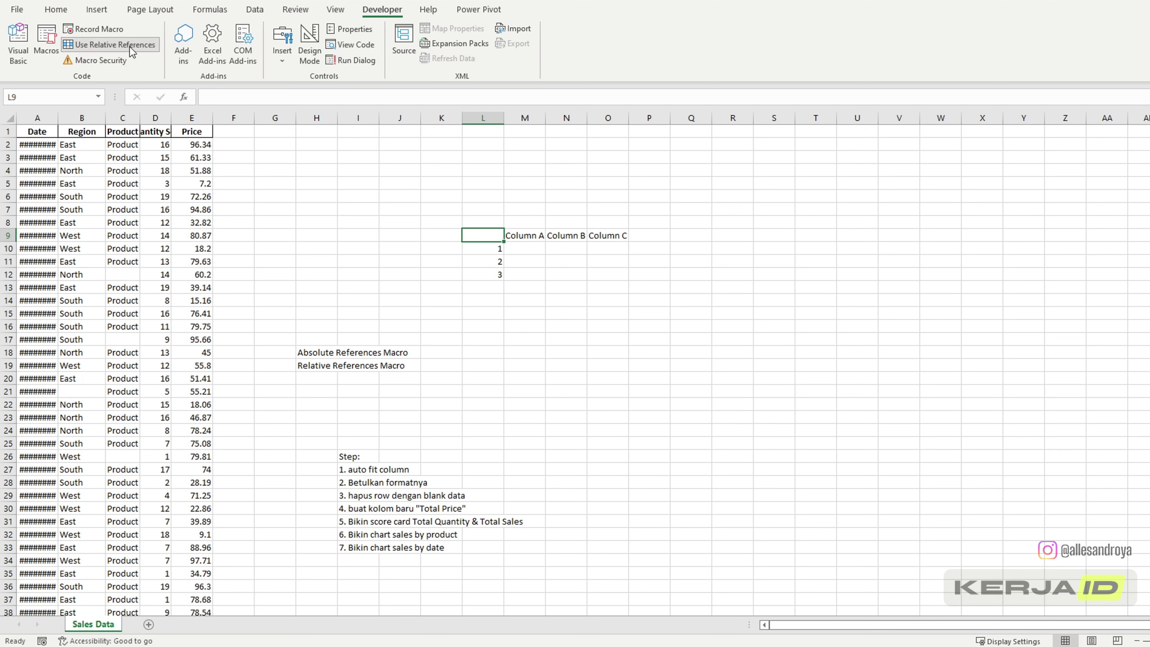
{"action": "left_click", "coordinate": [105, 31]}
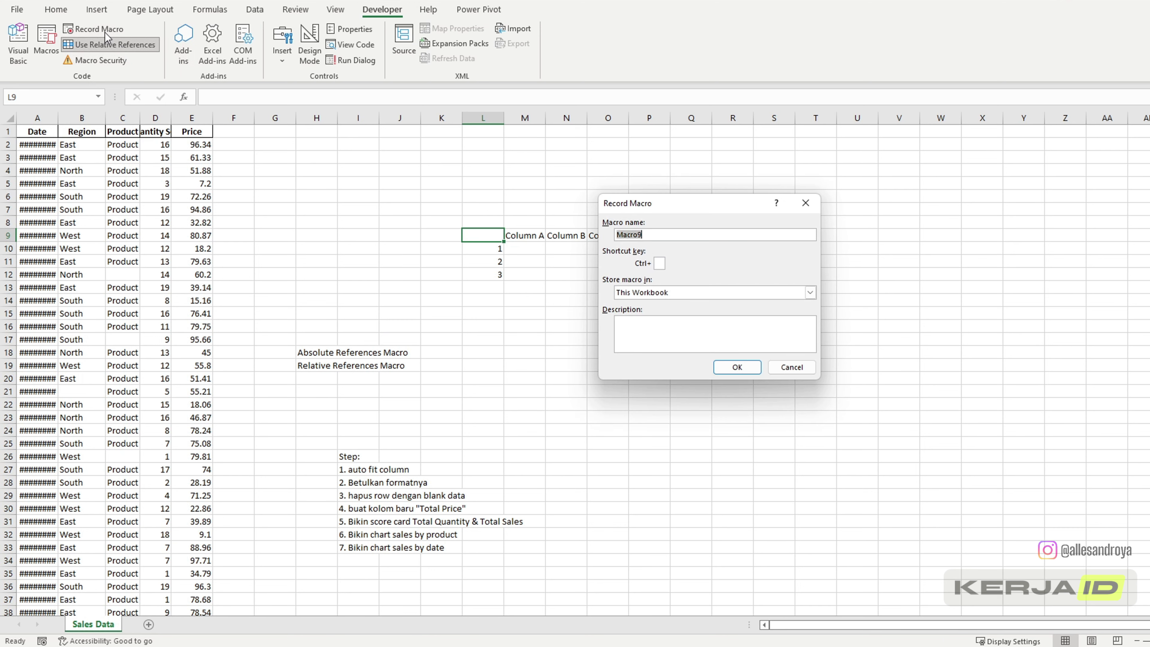
{"action": "left_click", "coordinate": [660, 262]}
{"action": "type", "text": "e"}
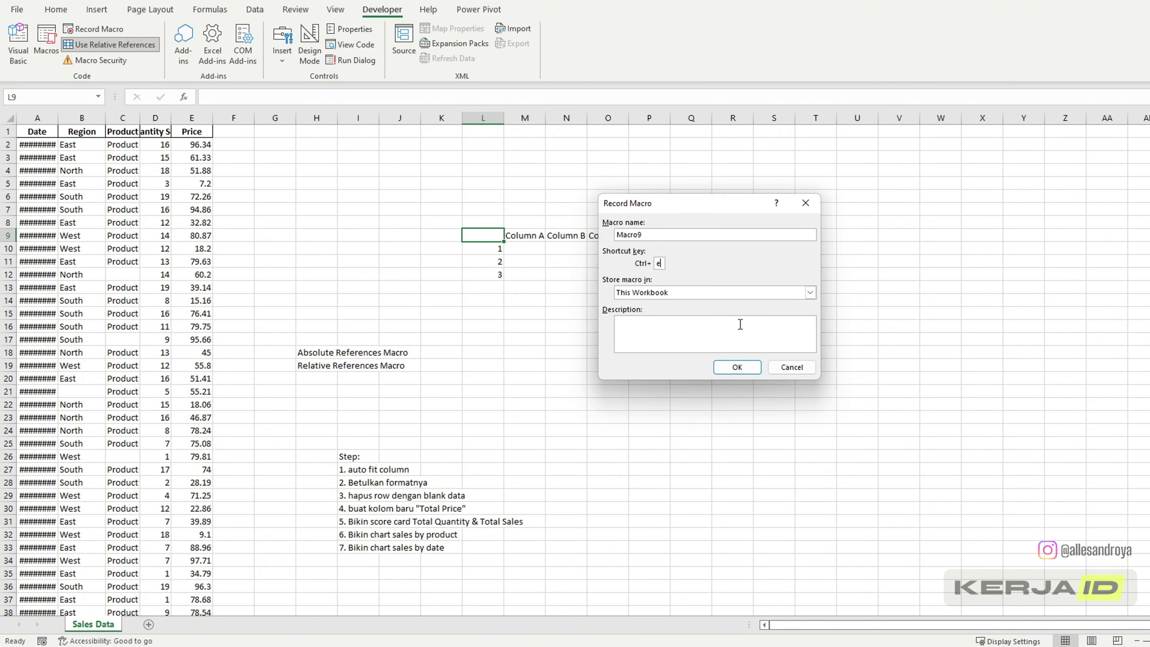
{"action": "left_click", "coordinate": [745, 370]}
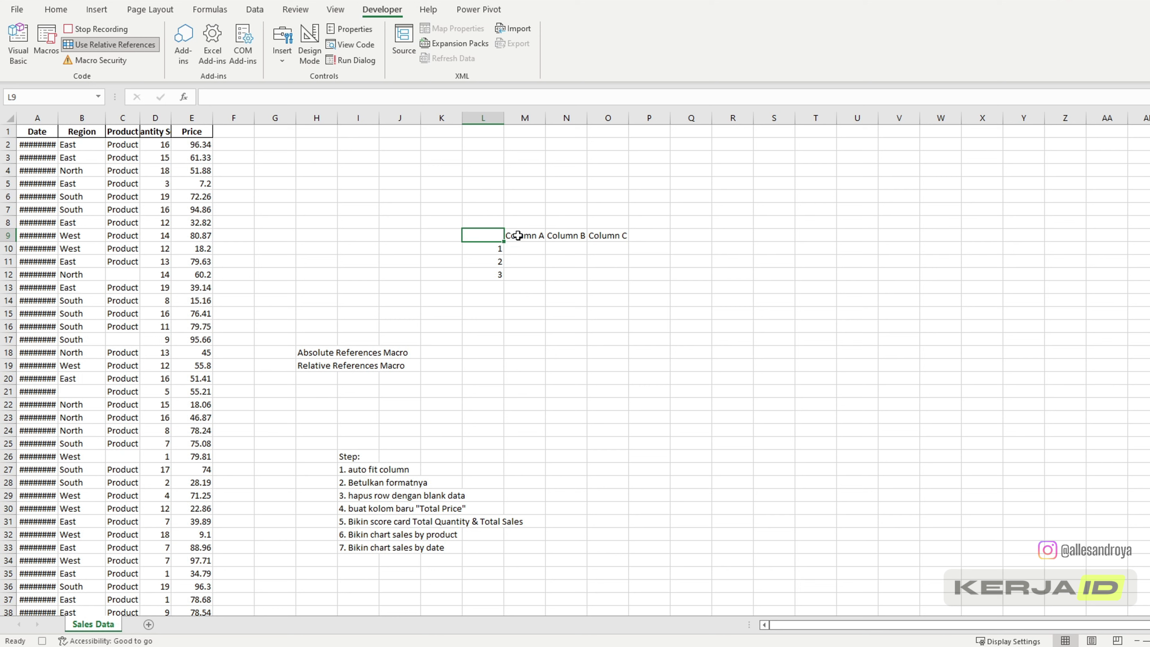
Bold the headers in M9:O9 and the row labels in L10:L12
{"action": "left_click_drag", "start_coordinate": [518, 236], "coordinate": [612, 235]}
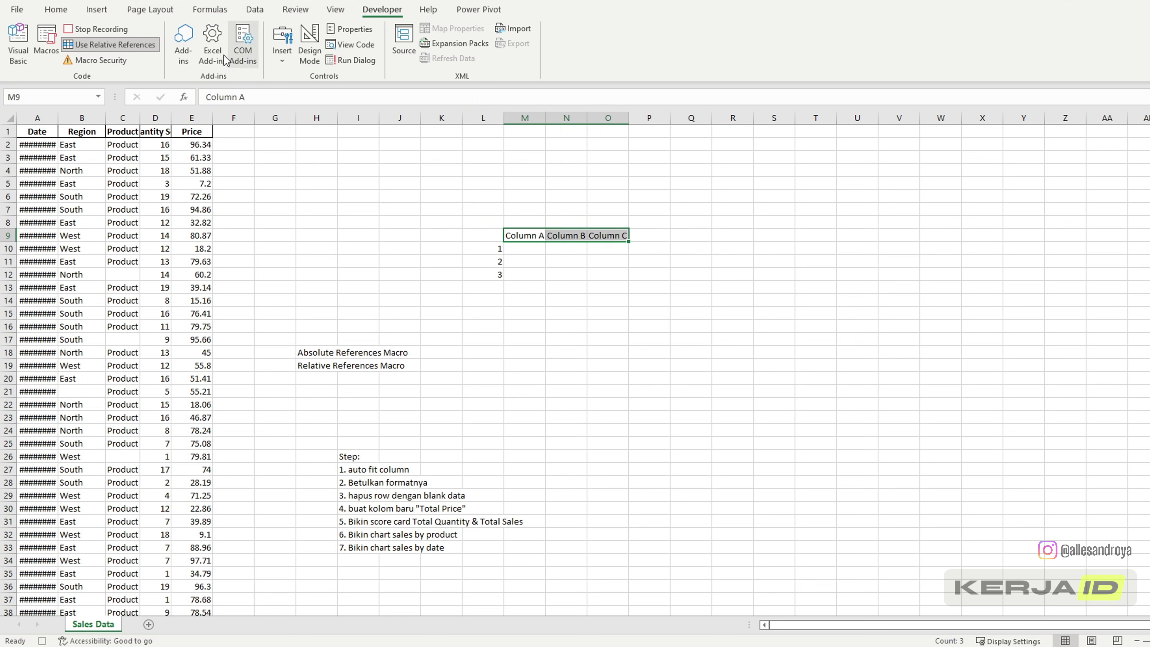
{"action": "left_click", "coordinate": [57, 16]}
{"action": "left_click", "coordinate": [120, 55]}
{"action": "mouse_move", "coordinate": [492, 262]}
{"action": "left_mouse_down"}
{"action": "mouse_move", "coordinate": [493, 252]}
{"action": "mouse_move", "coordinate": [495, 274]}
{"action": "left_mouse_up"}
{"action": "left_click_drag", "start_coordinate": [494, 249], "coordinate": [495, 274]}
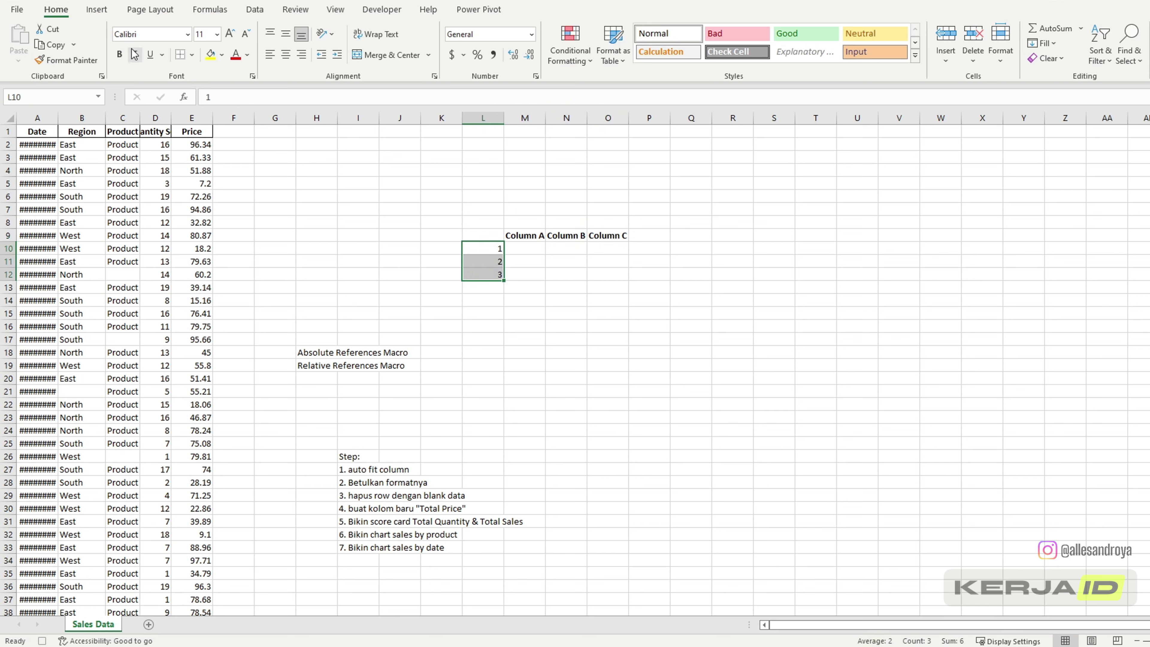
Add all borders to row labels L10:L12 and headers M9:O9, and stop the macro recording on cell L9
{"action": "left_click", "coordinate": [192, 55]}
{"action": "left_click", "coordinate": [222, 183]}
{"action": "left_click_drag", "start_coordinate": [527, 235], "coordinate": [609, 235]}
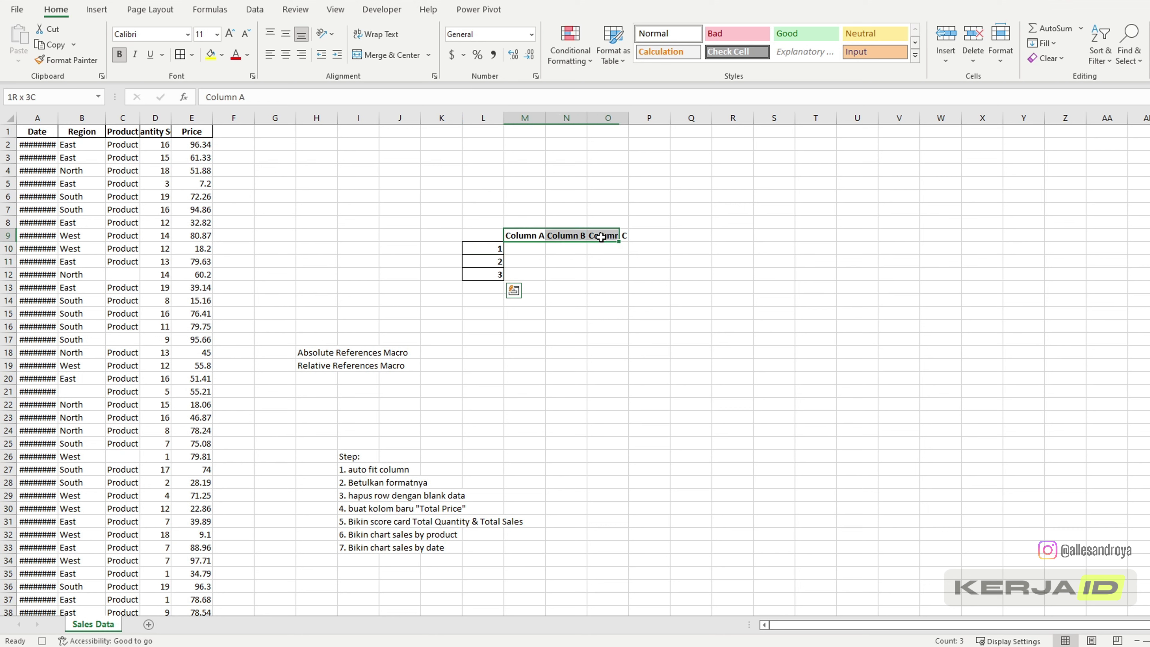
{"action": "left_click", "coordinate": [179, 54]}
{"action": "left_click", "coordinate": [501, 235]}
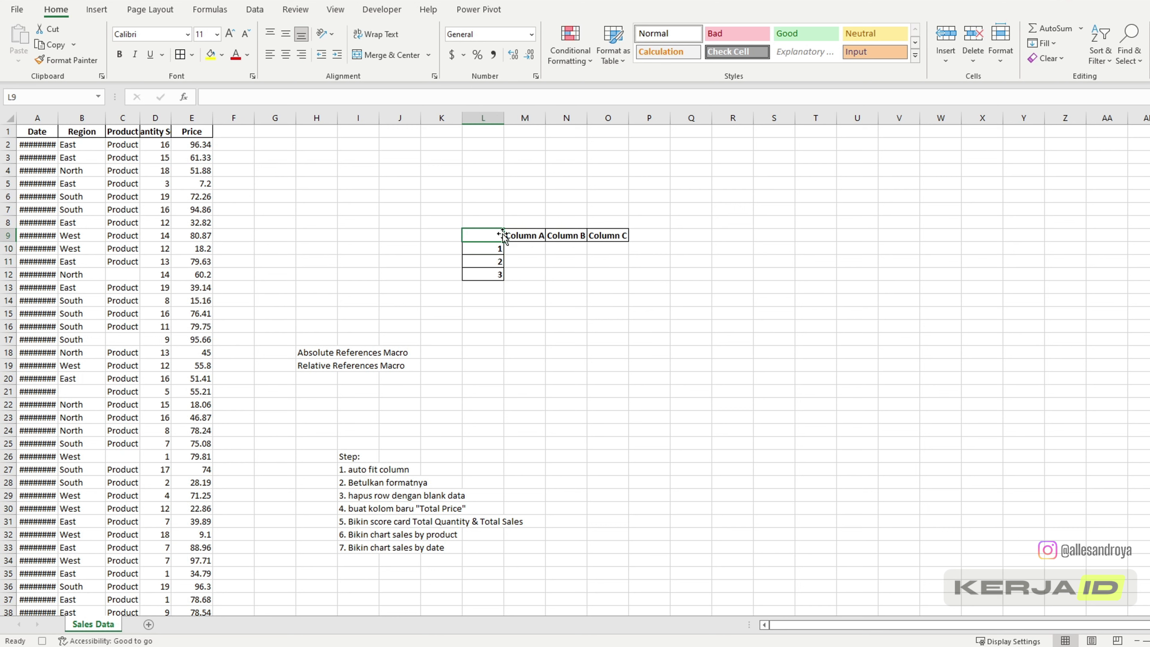
{"action": "left_click", "coordinate": [382, 9]}
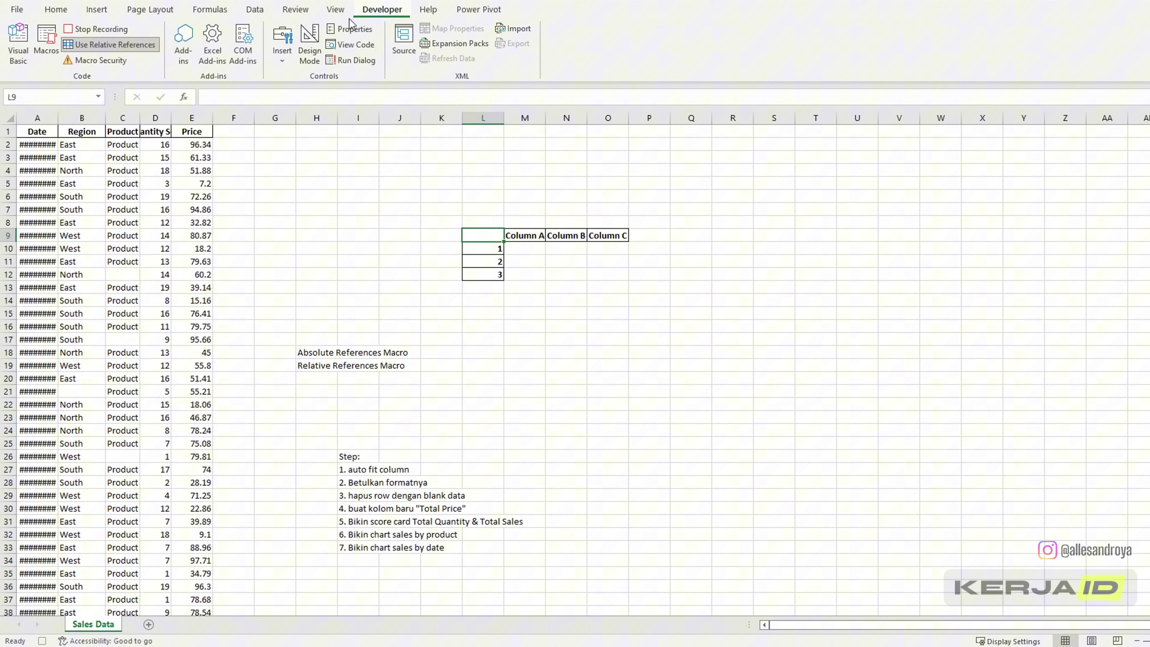
{"action": "left_click", "coordinate": [129, 29]}
Run the relative-reference macro from cell S19 and check the formatting of T19:V19 and S20:S22
{"action": "left_click", "coordinate": [772, 365]}
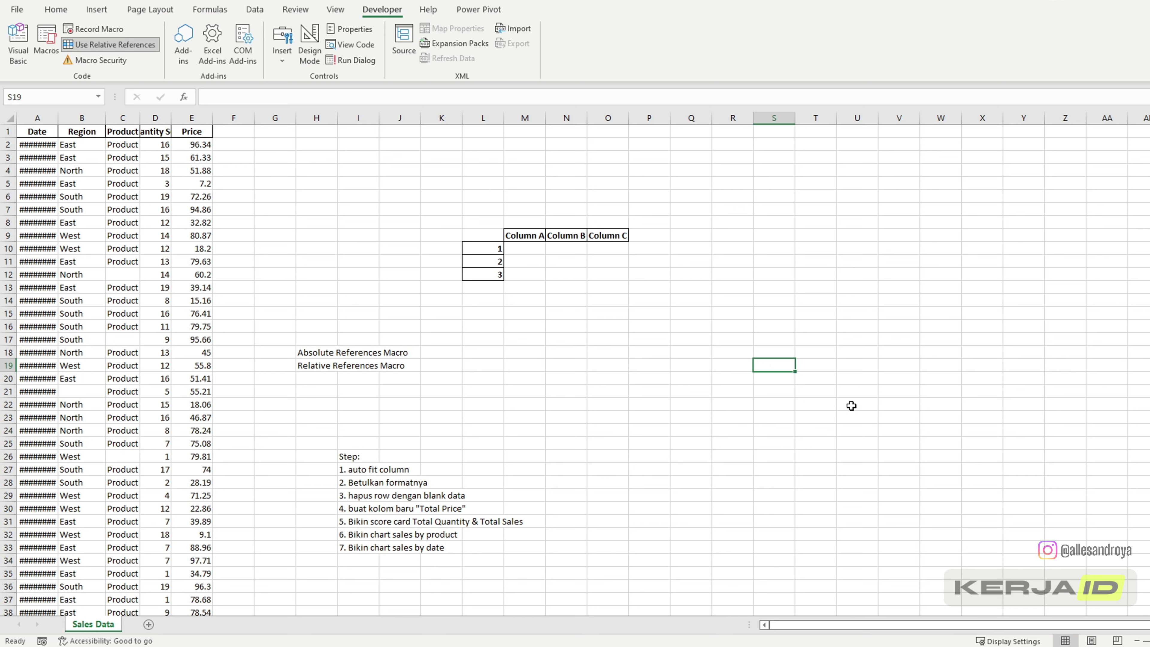
{"action": "key", "text": "ctrl+shift+r"}
{"action": "left_click", "coordinate": [838, 430]}
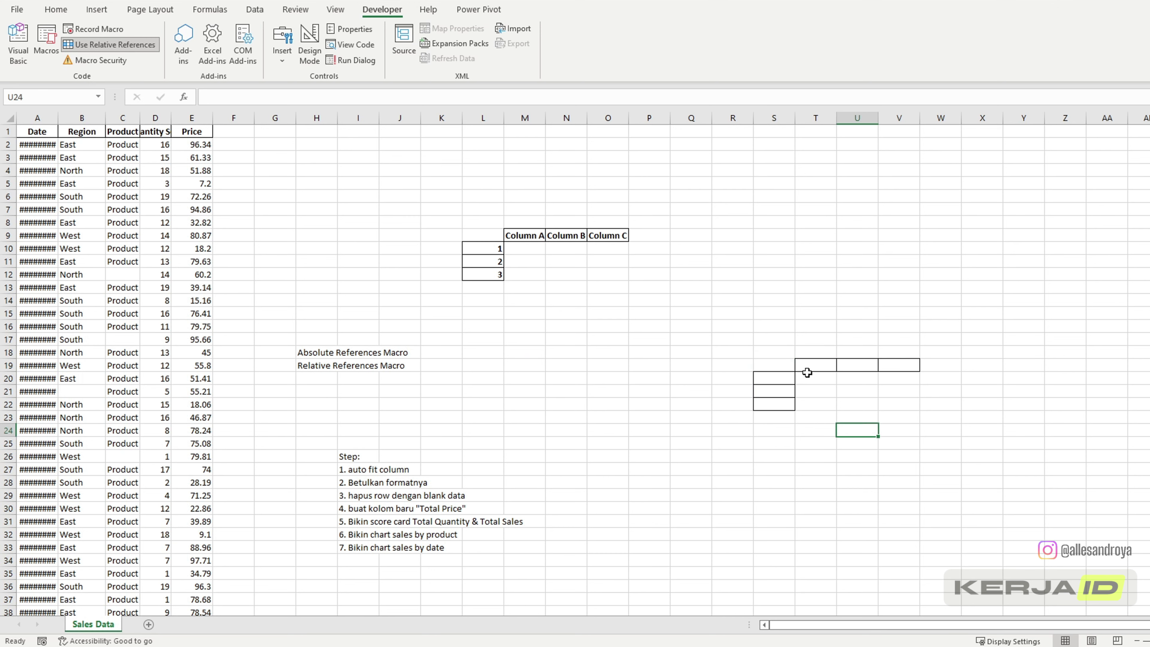
{"action": "left_click_drag", "start_coordinate": [809, 374], "coordinate": [880, 373]}
{"action": "left_click", "coordinate": [755, 356]}
{"action": "left_click", "coordinate": [789, 367]}
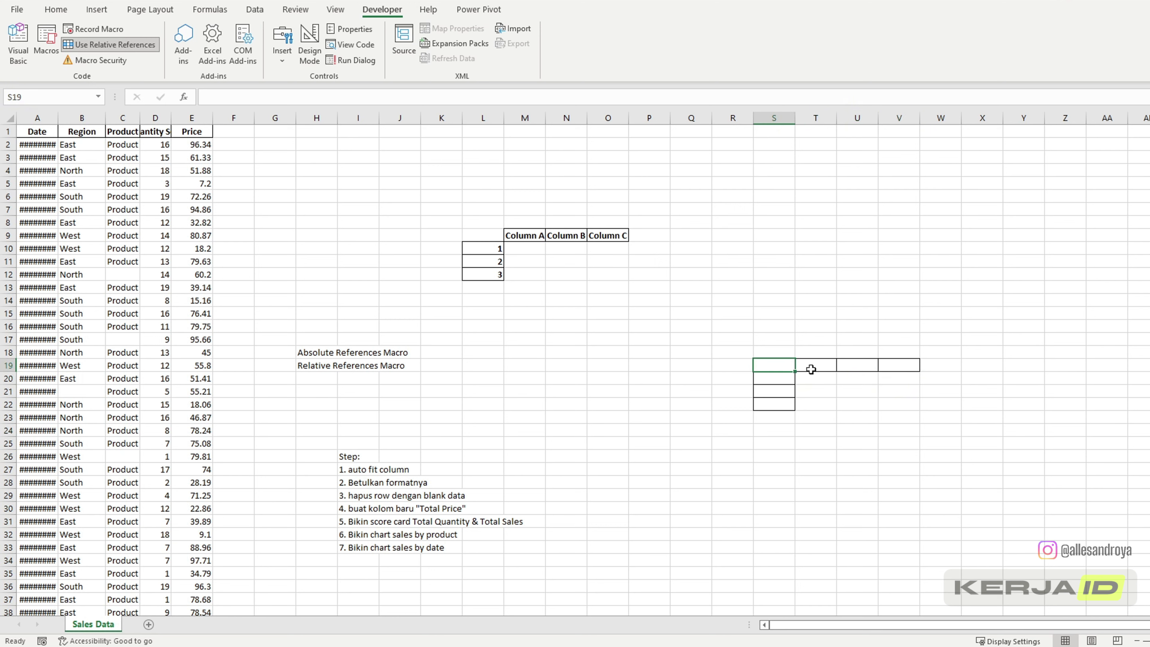
{"action": "left_click_drag", "start_coordinate": [810, 369], "coordinate": [894, 365]}
{"action": "left_click_drag", "start_coordinate": [764, 378], "coordinate": [770, 415]}
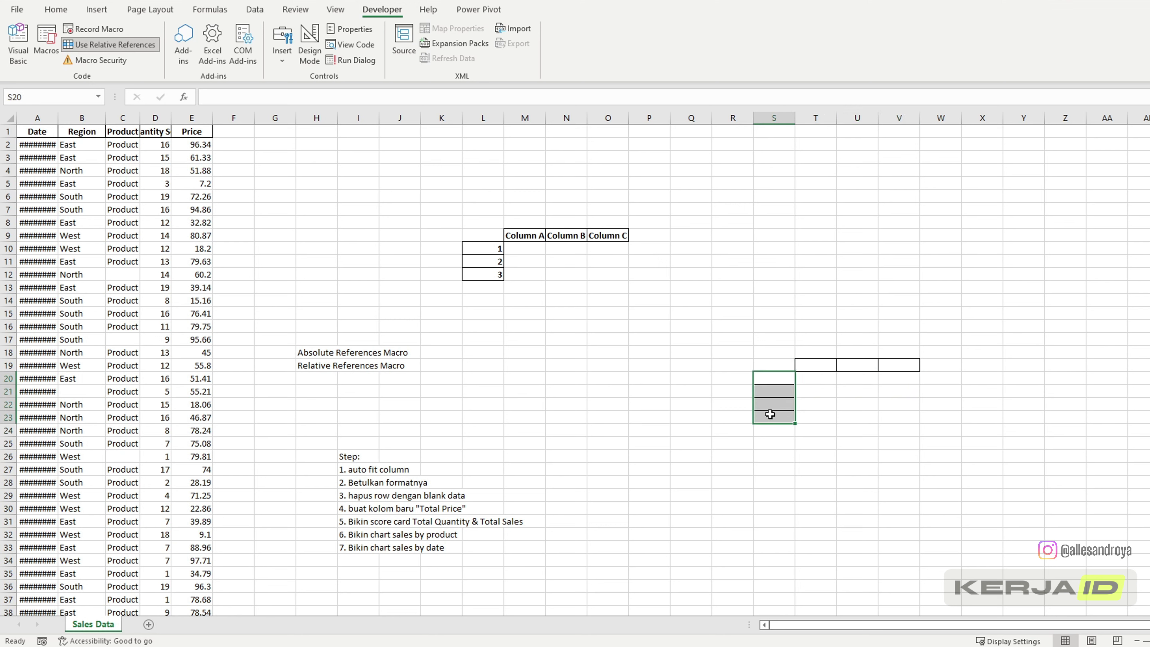
{"action": "left_click", "coordinate": [598, 330]}
Run the relative-reference macro again from cells S9 and N16
{"action": "left_click", "coordinate": [759, 245]}
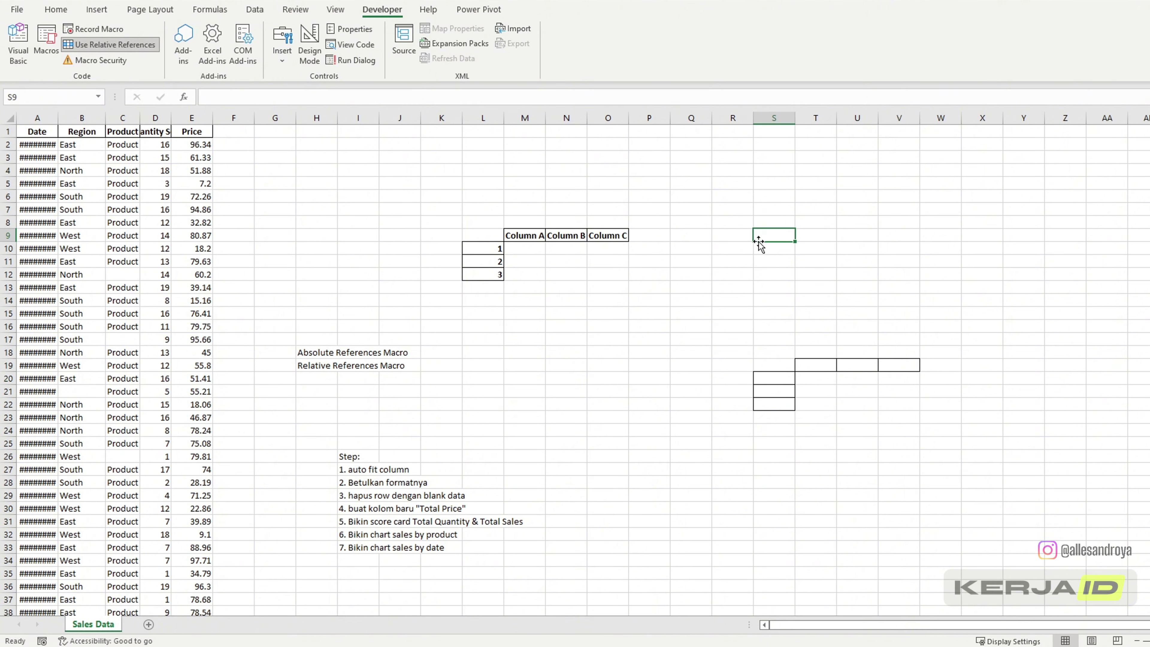
{"action": "key", "text": "ctrl+shift+r"}
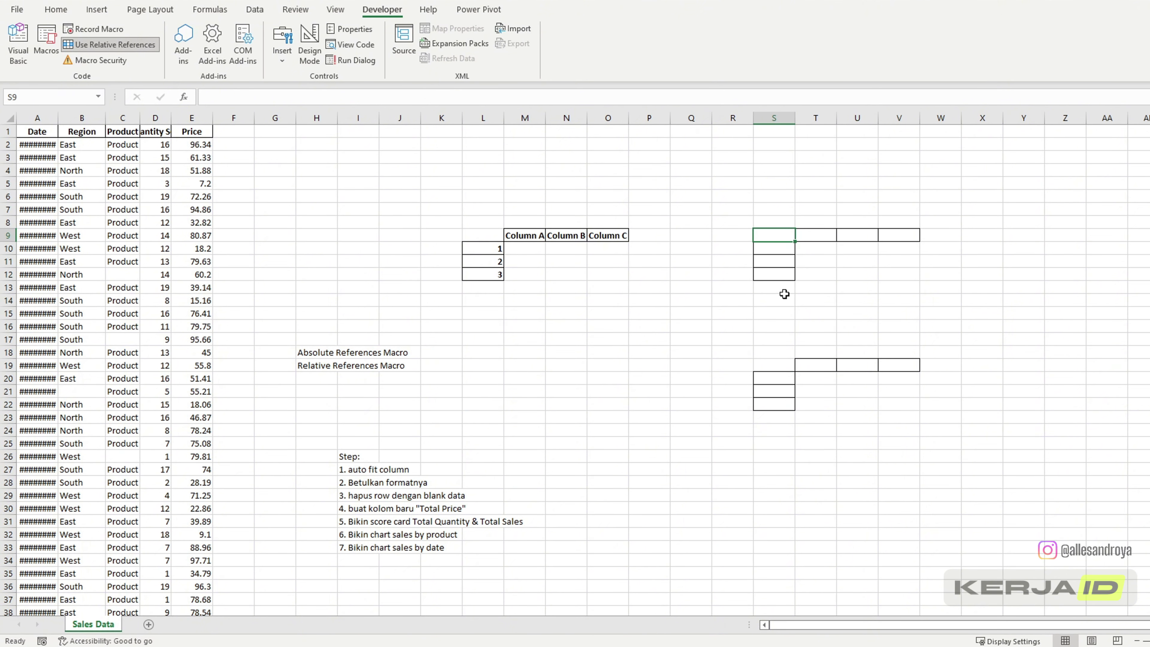
{"action": "left_click", "coordinate": [578, 326]}
{"action": "key", "text": "ctrl+shift+r"}
{"action": "left_click", "coordinate": [719, 329]}
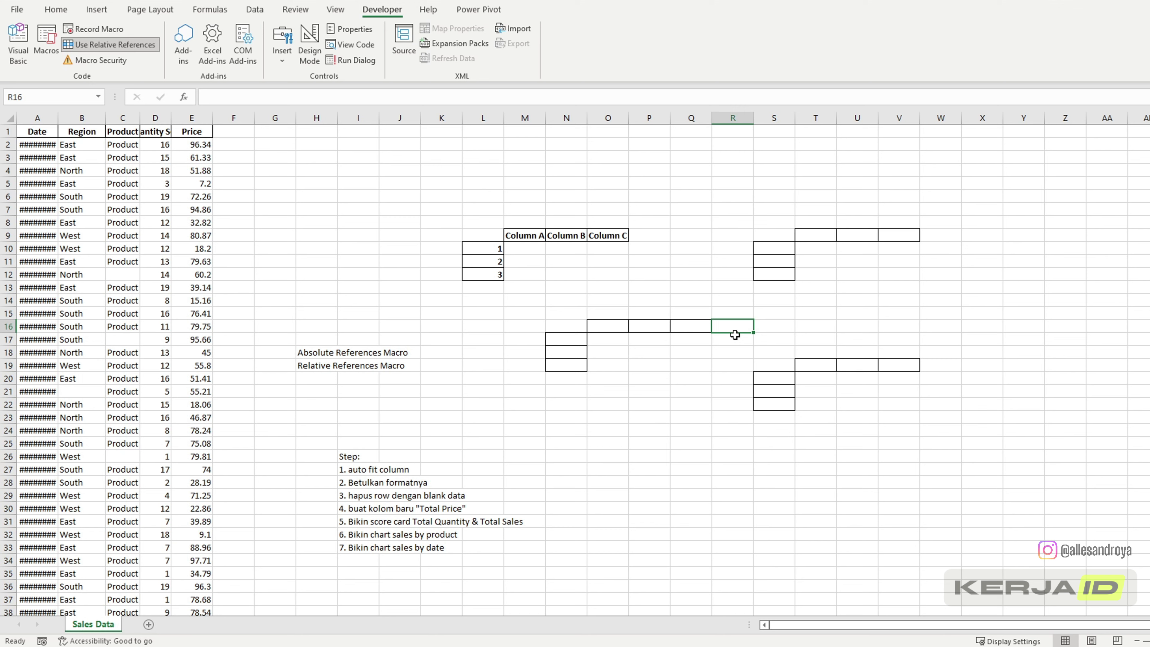
{"action": "left_click", "coordinate": [677, 374]}
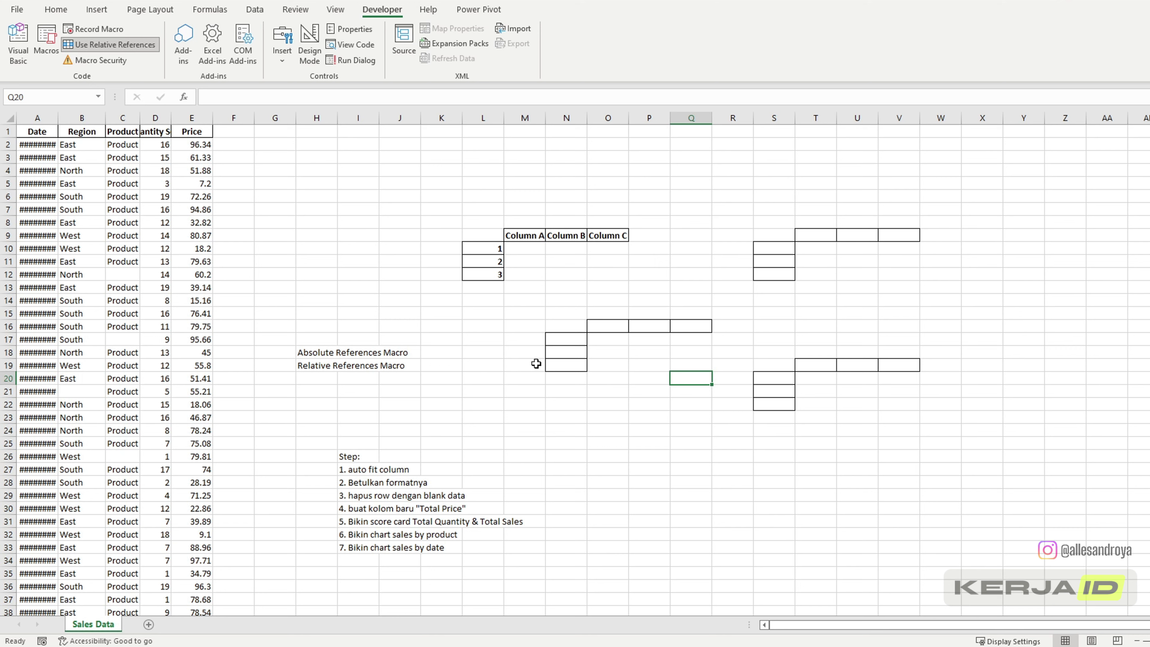
{"action": "left_click", "coordinate": [310, 364]}
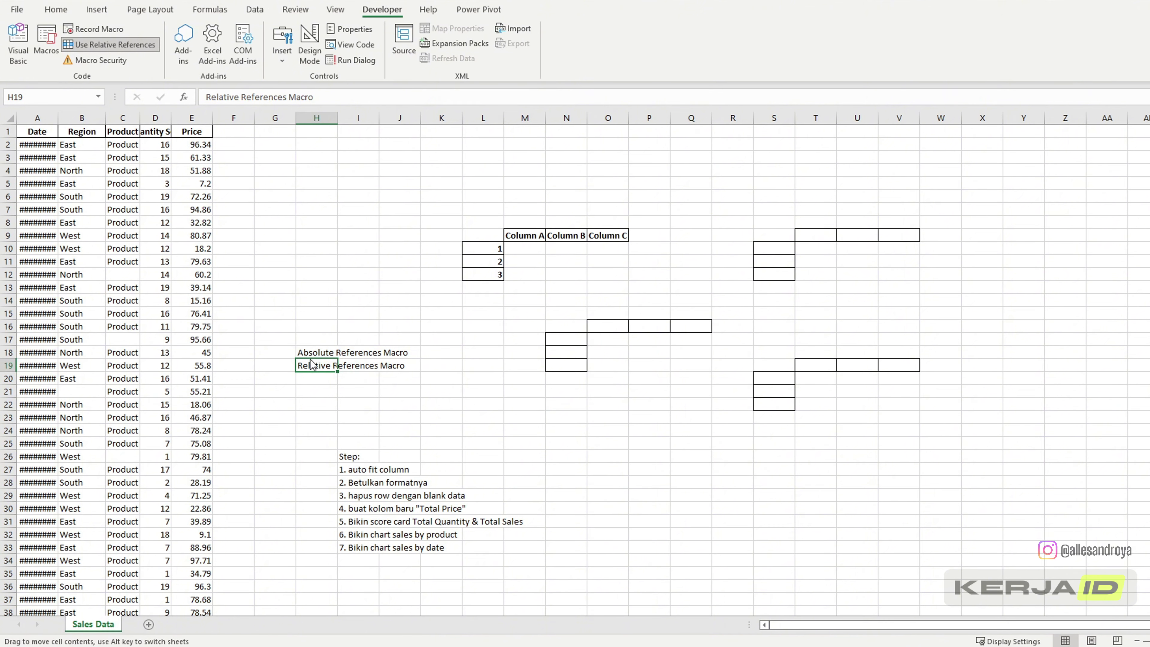
{"action": "left_click", "coordinate": [665, 407]}
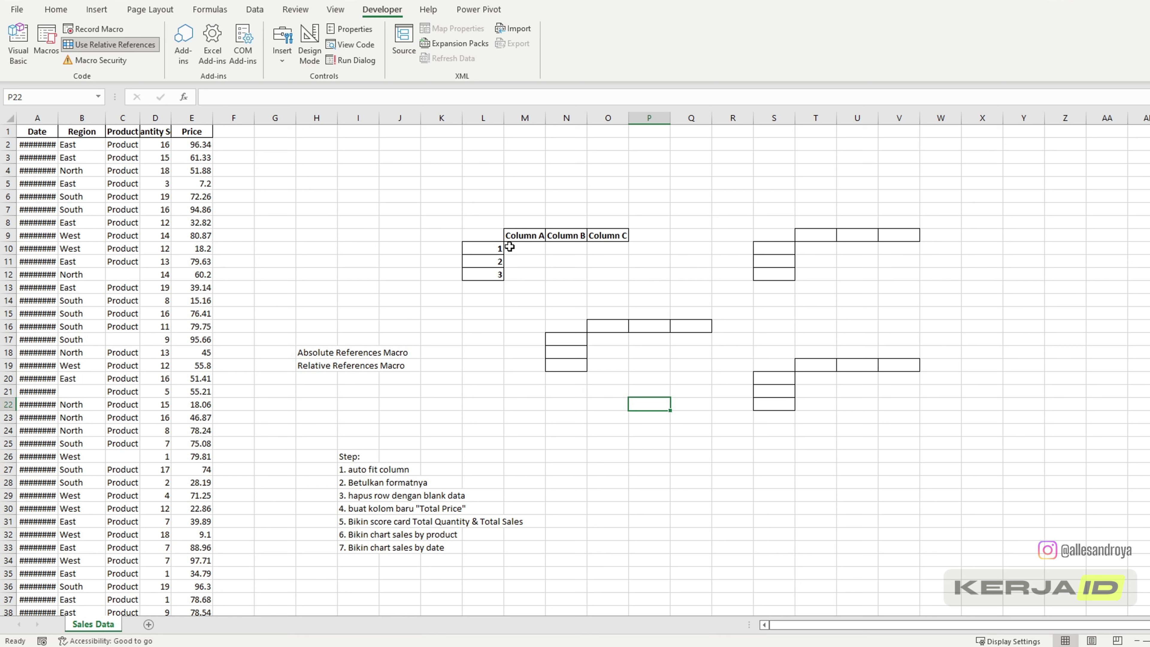
Clear the contents and formats of the test range L9:V23
{"action": "left_click_drag", "start_coordinate": [487, 236], "coordinate": [887, 412]}
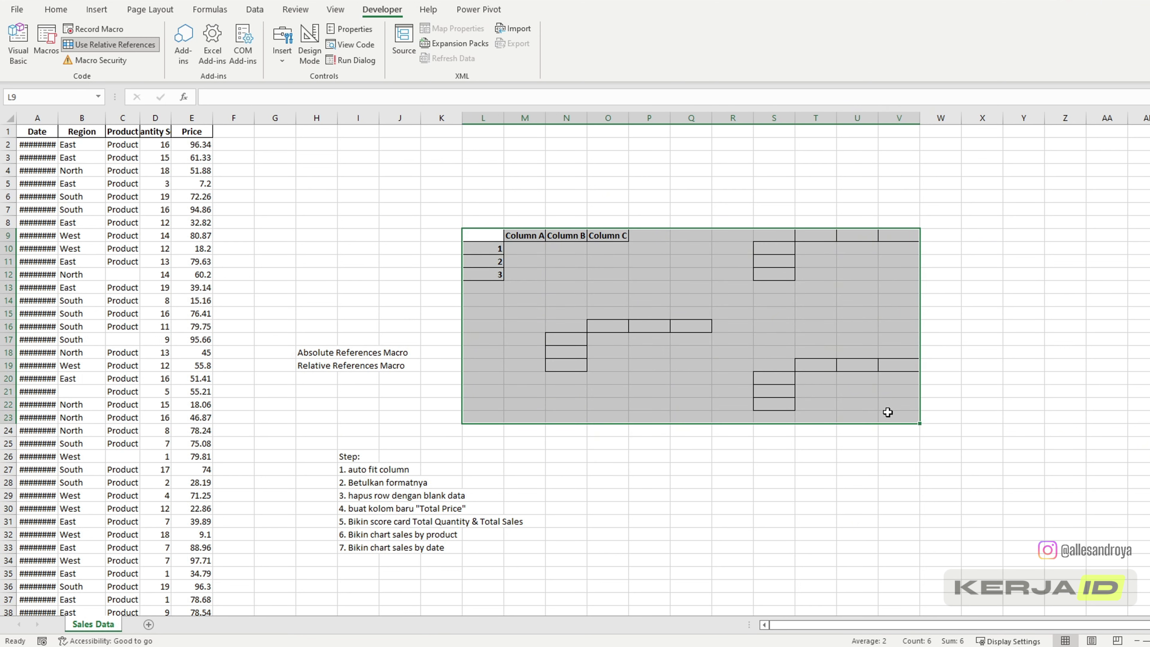
{"action": "key", "text": "Delete"}
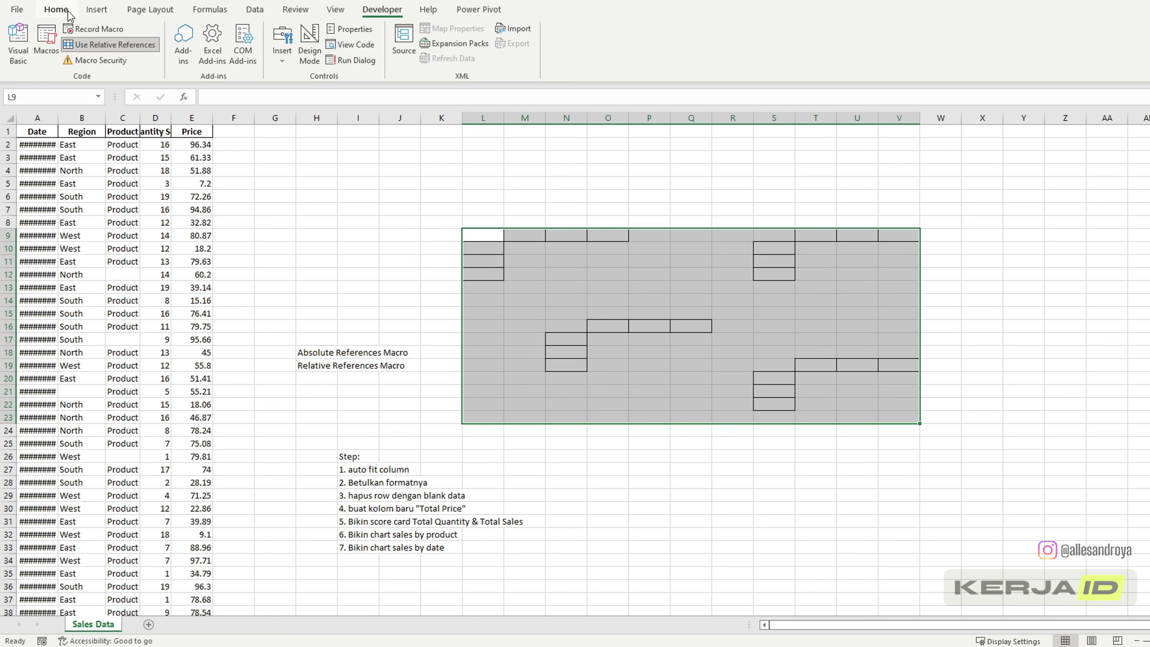
{"action": "left_click", "coordinate": [56, 9]}
{"action": "left_click", "coordinate": [1035, 58]}
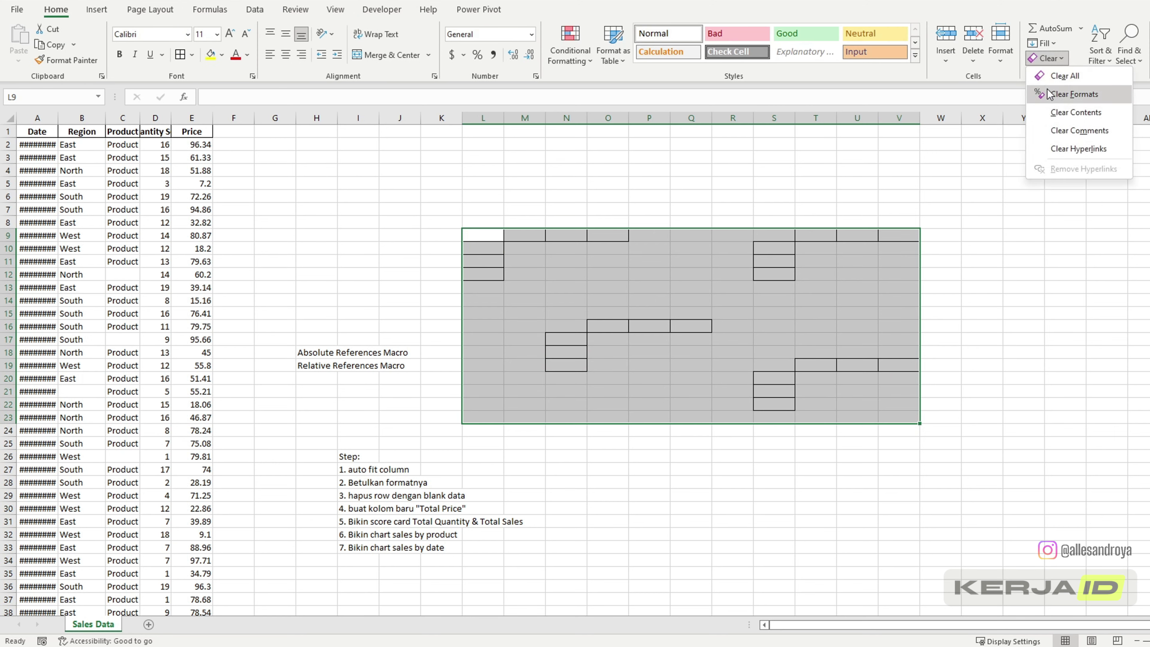
{"action": "left_click", "coordinate": [1064, 93]}
{"action": "left_click", "coordinate": [697, 300]}
Delete the absolute and relative reference macro notes in H18:H19
{"action": "left_click_drag", "start_coordinate": [296, 357], "coordinate": [317, 367]}
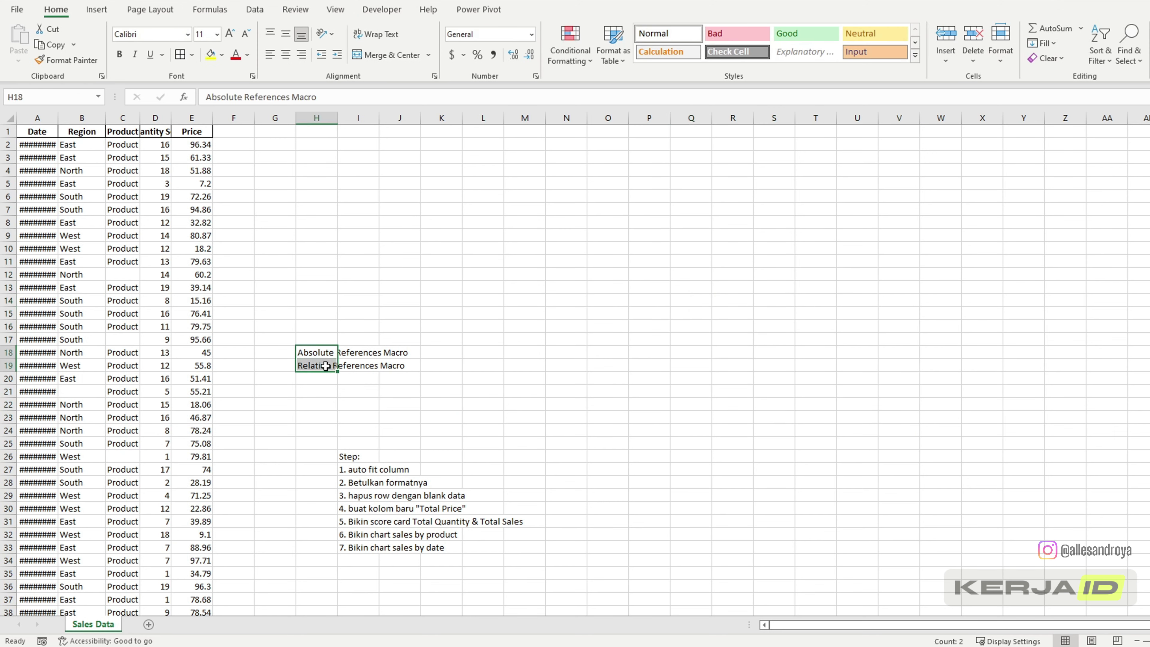
{"action": "key", "text": "Delete"}
{"action": "left_click", "coordinate": [468, 392]}
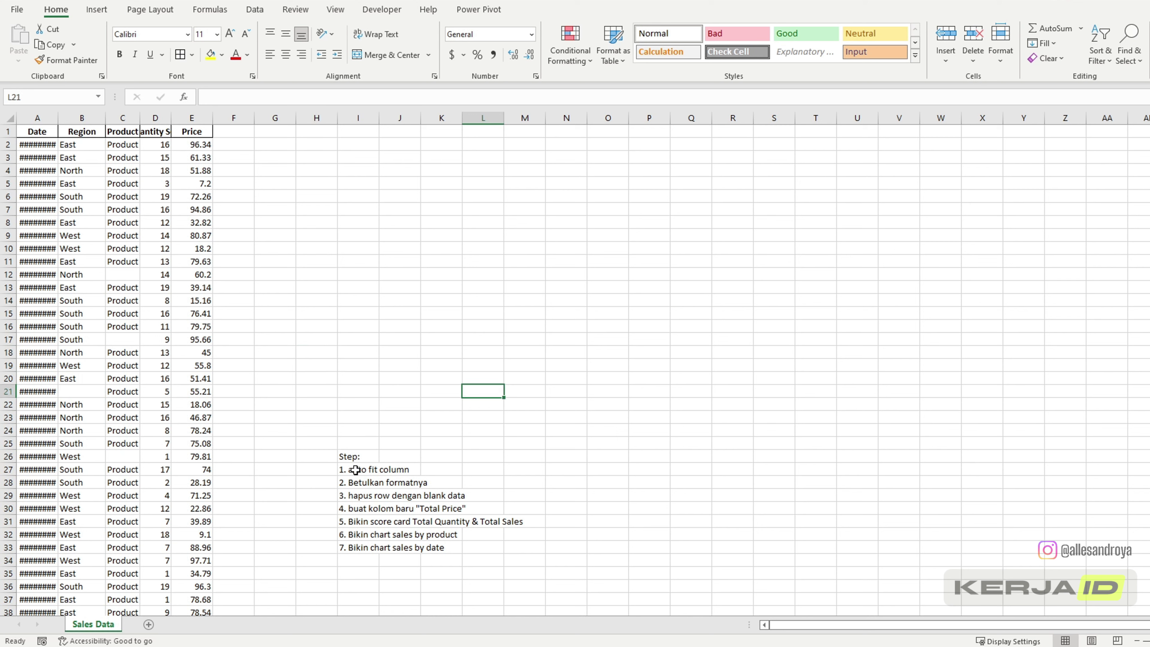
Review the list of steps in I27:I33 against the sales table's columns from Date to Price
{"action": "left_click", "coordinate": [354, 481]}
{"action": "left_click", "coordinate": [355, 469]}
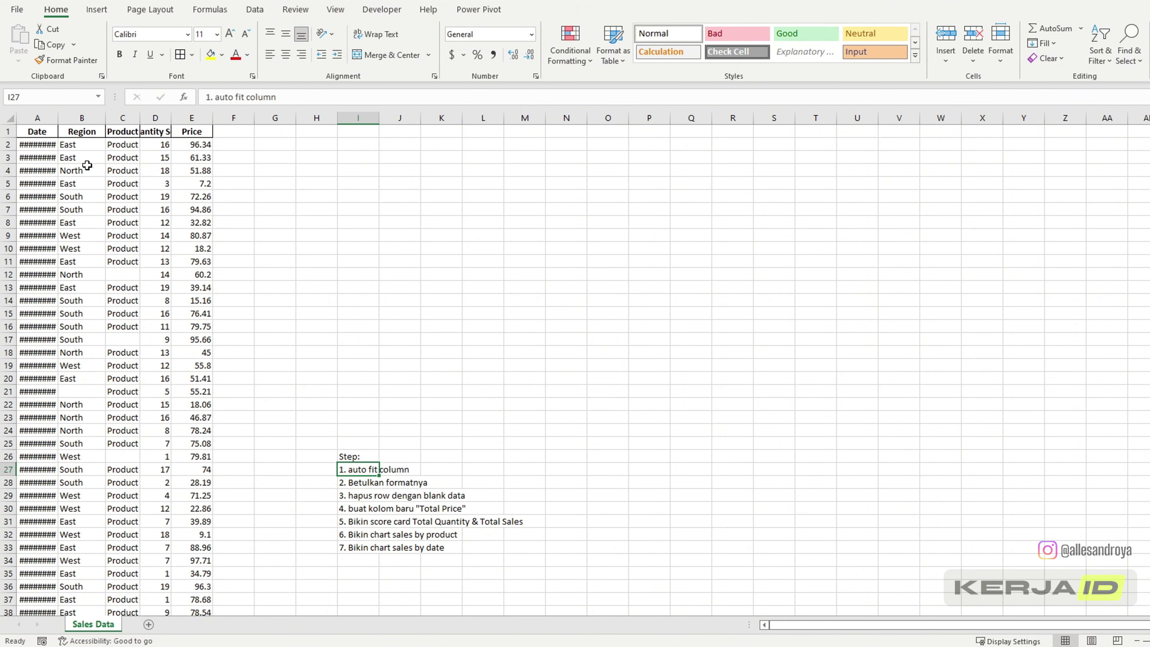
{"action": "left_click", "coordinate": [46, 132]}
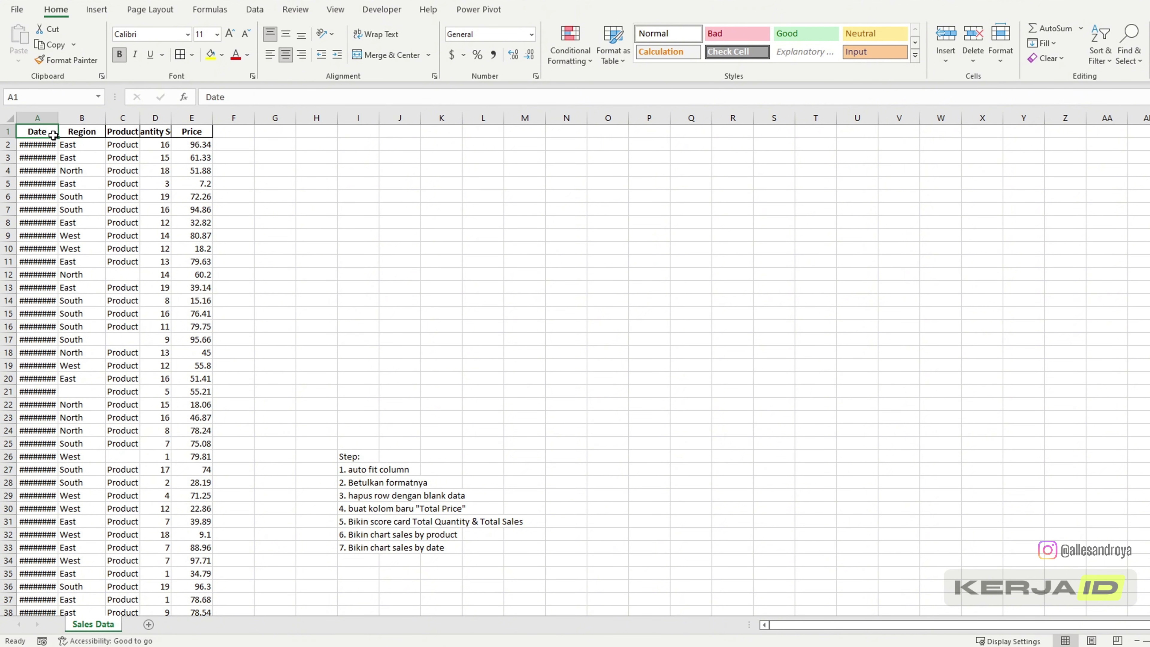
{"action": "left_click", "coordinate": [195, 136]}
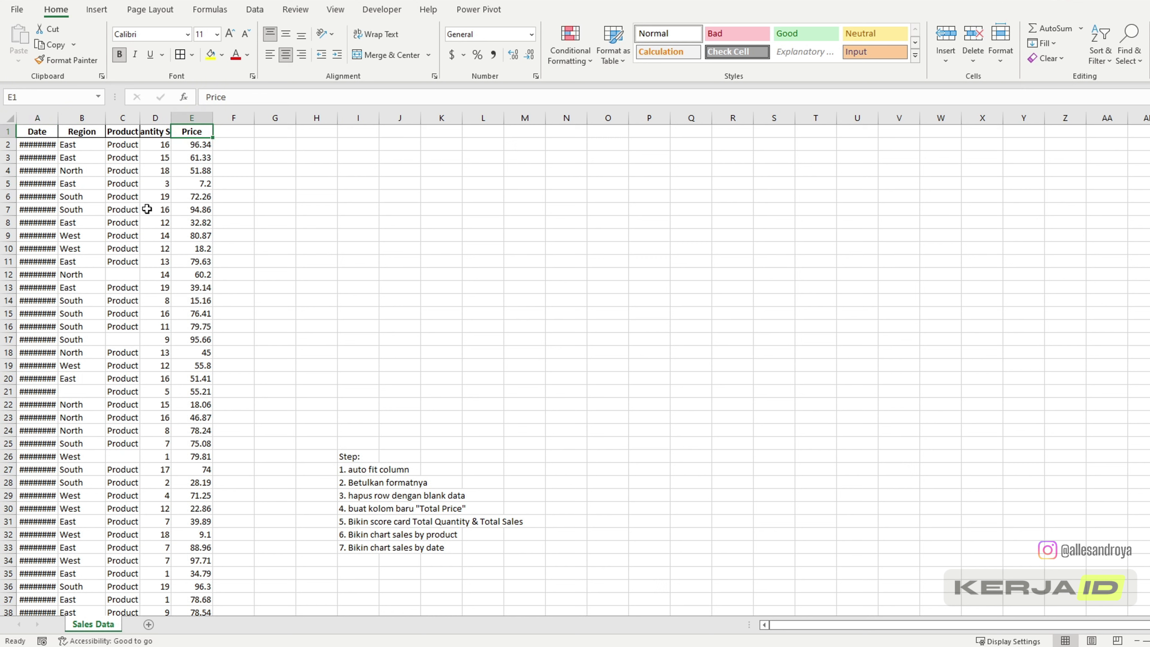
{"action": "left_click", "coordinate": [125, 196]}
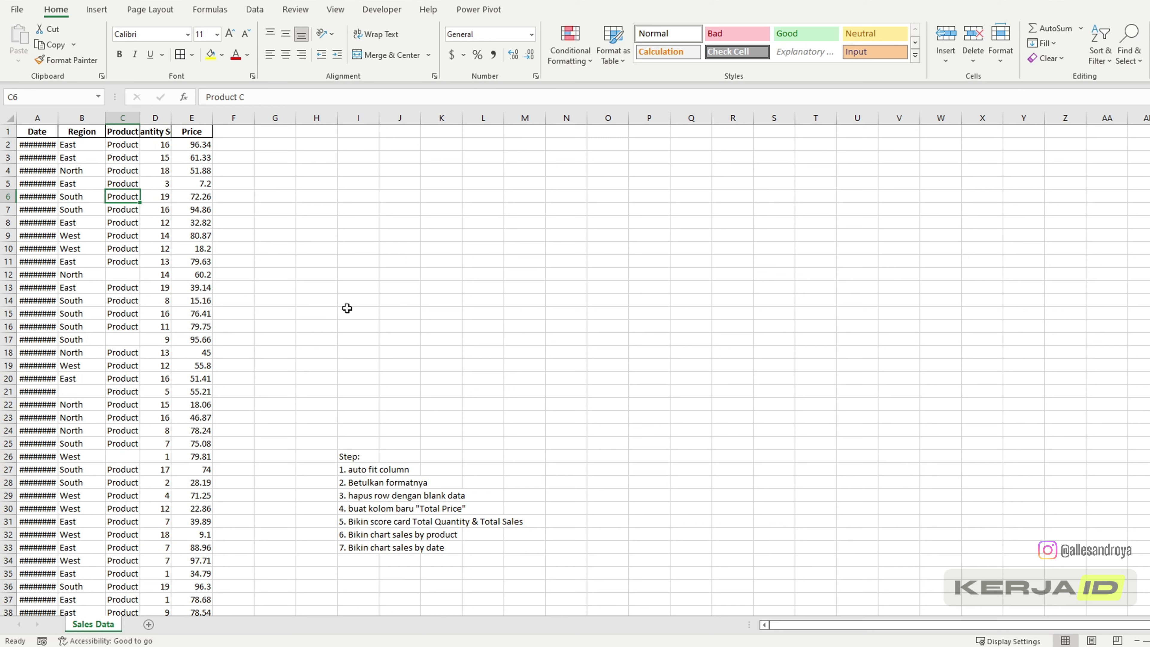
{"action": "left_click", "coordinate": [355, 471]}
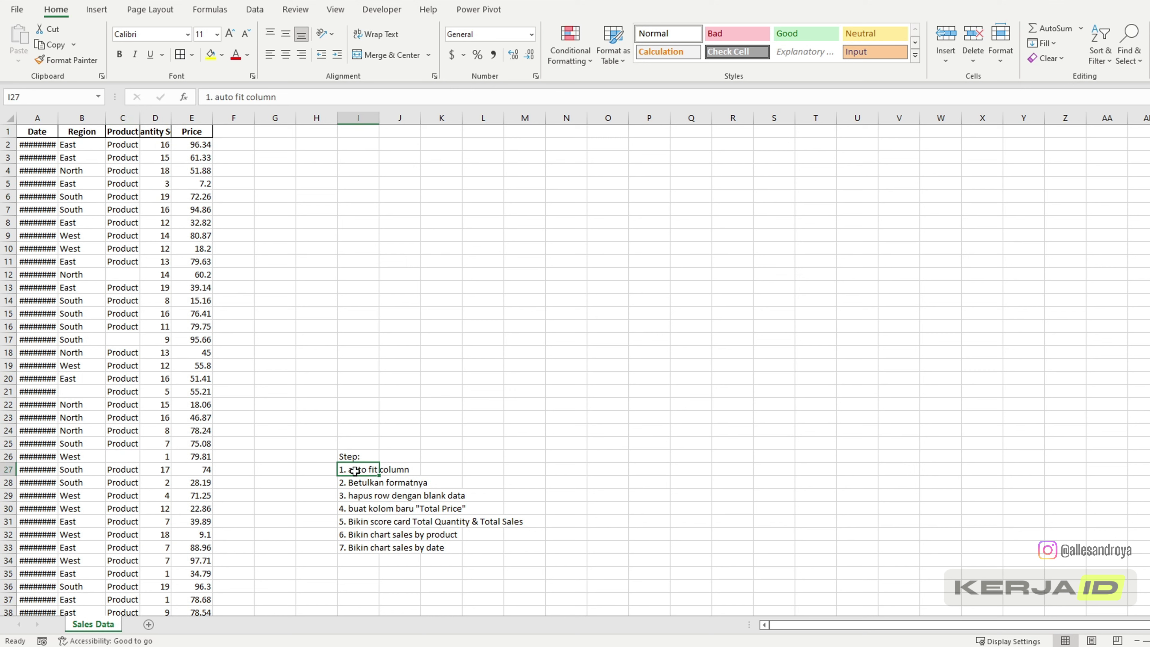
{"action": "left_click", "coordinate": [357, 543]}
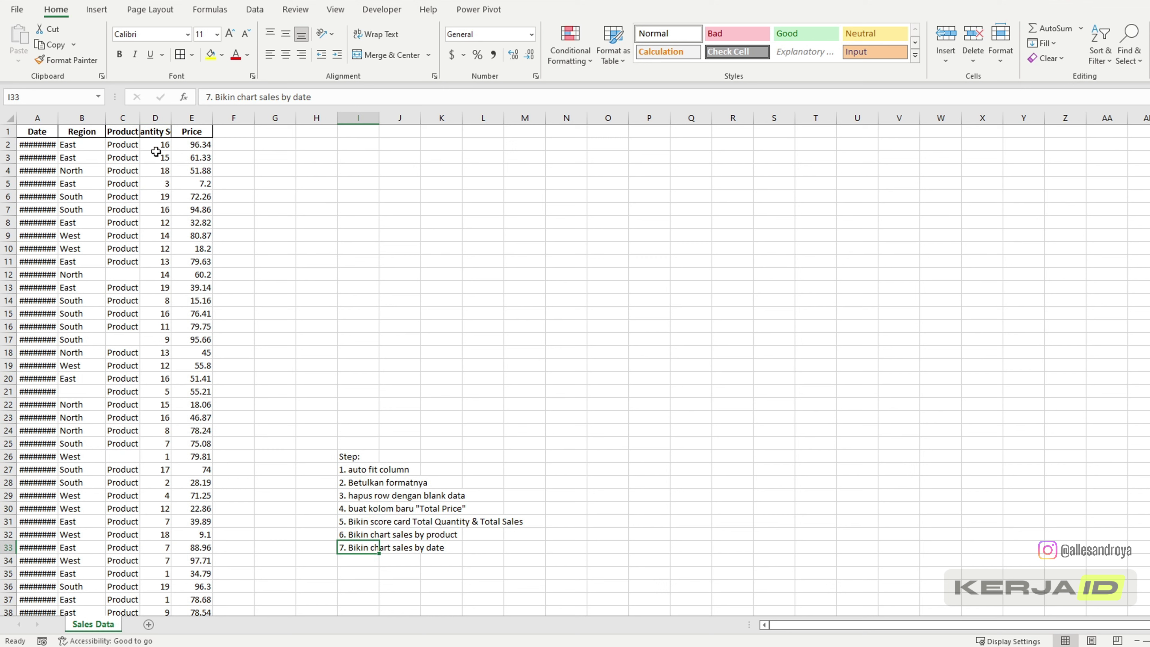
{"action": "left_click", "coordinate": [42, 132]}
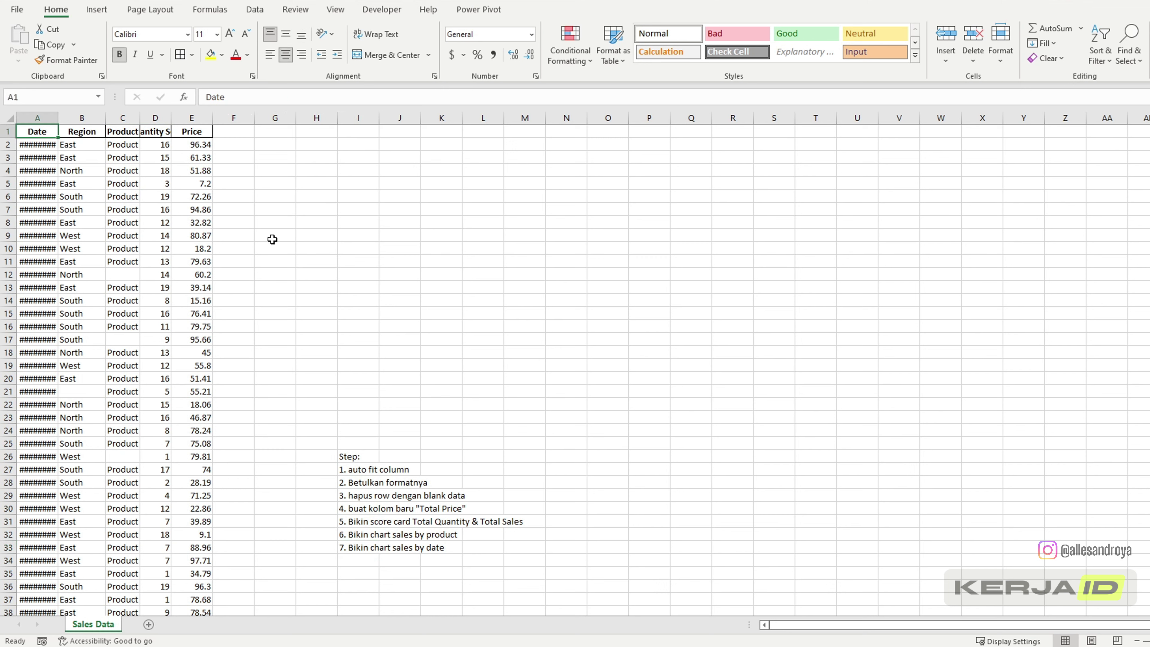
Open the list of recorded macros and look through Macro7, Macro8, Macro9 and Tes_Ref
{"action": "left_click", "coordinate": [372, 10]}
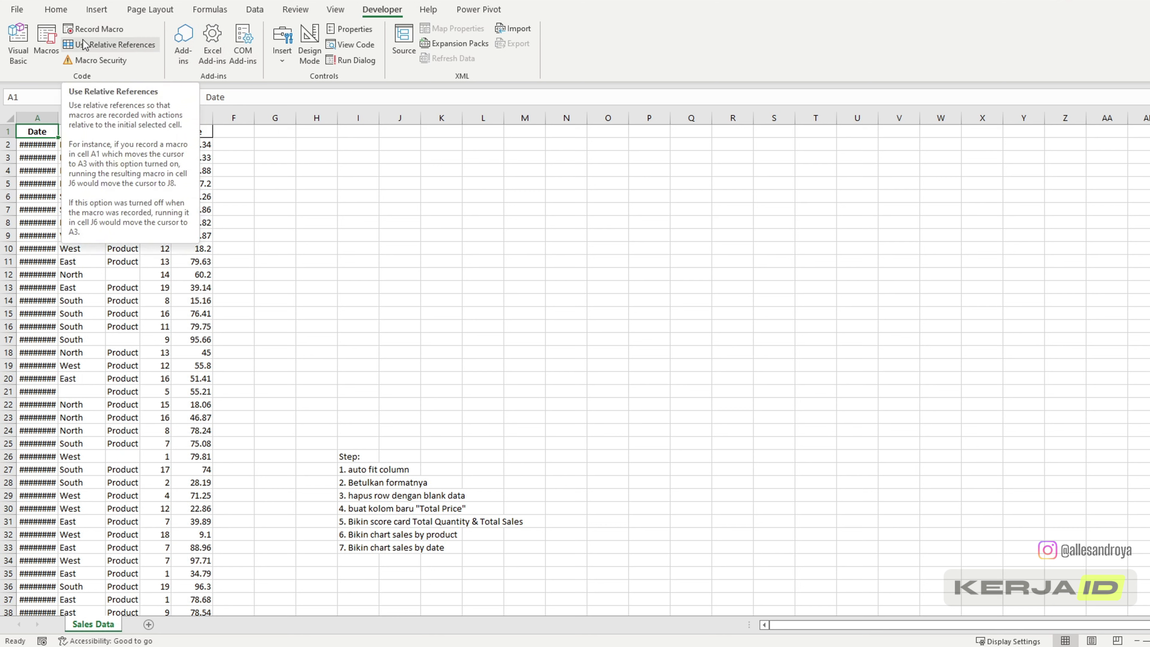
{"action": "left_click", "coordinate": [47, 43]}
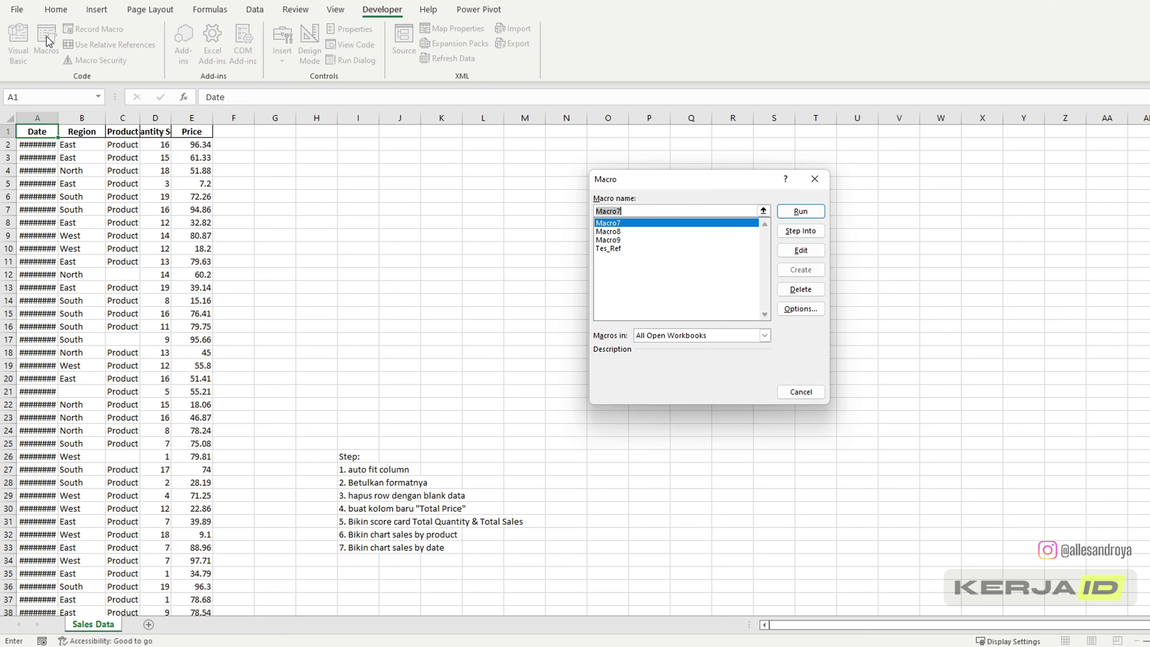
{"action": "left_click", "coordinate": [632, 231]}
{"action": "left_click", "coordinate": [630, 239]}
{"action": "left_click", "coordinate": [629, 224]}
{"action": "left_click", "coordinate": [627, 239]}
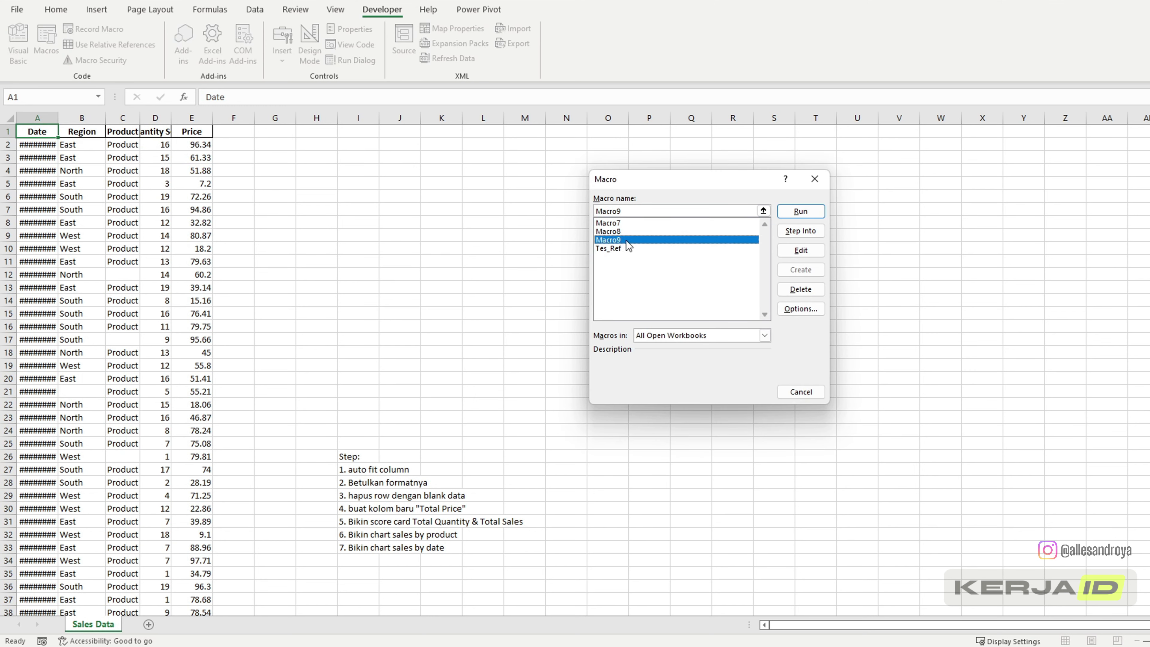
{"action": "left_click", "coordinate": [624, 231]}
{"action": "left_click", "coordinate": [625, 223]}
{"action": "left_click", "coordinate": [625, 237]}
{"action": "left_click", "coordinate": [627, 248]}
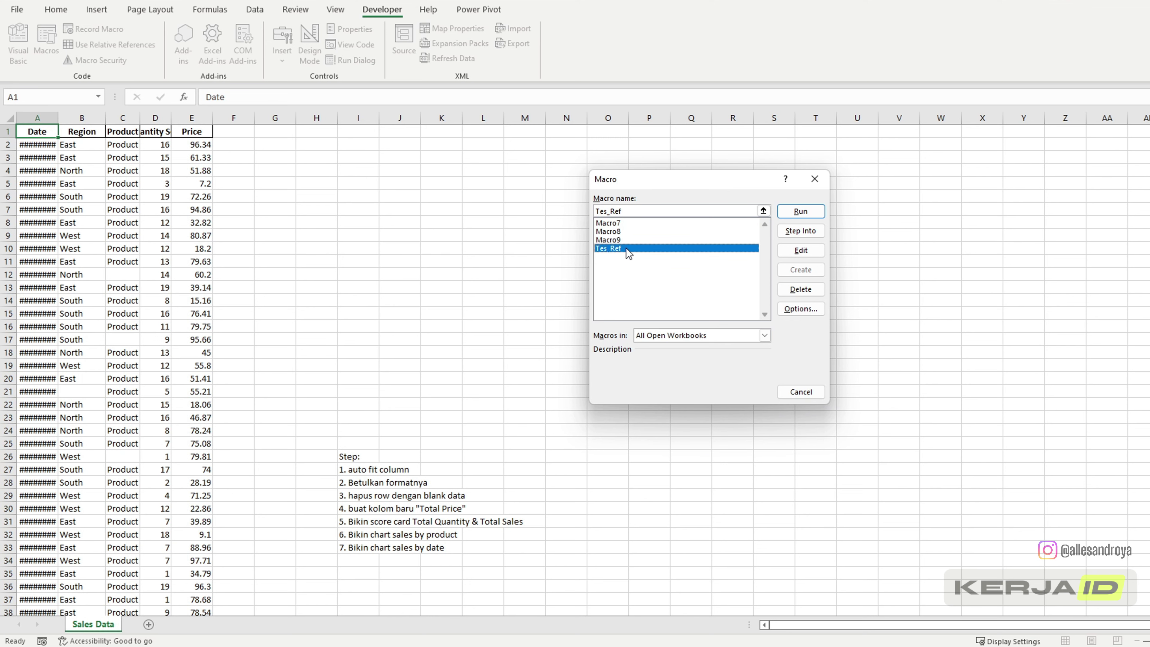
{"action": "left_click", "coordinate": [630, 223]}
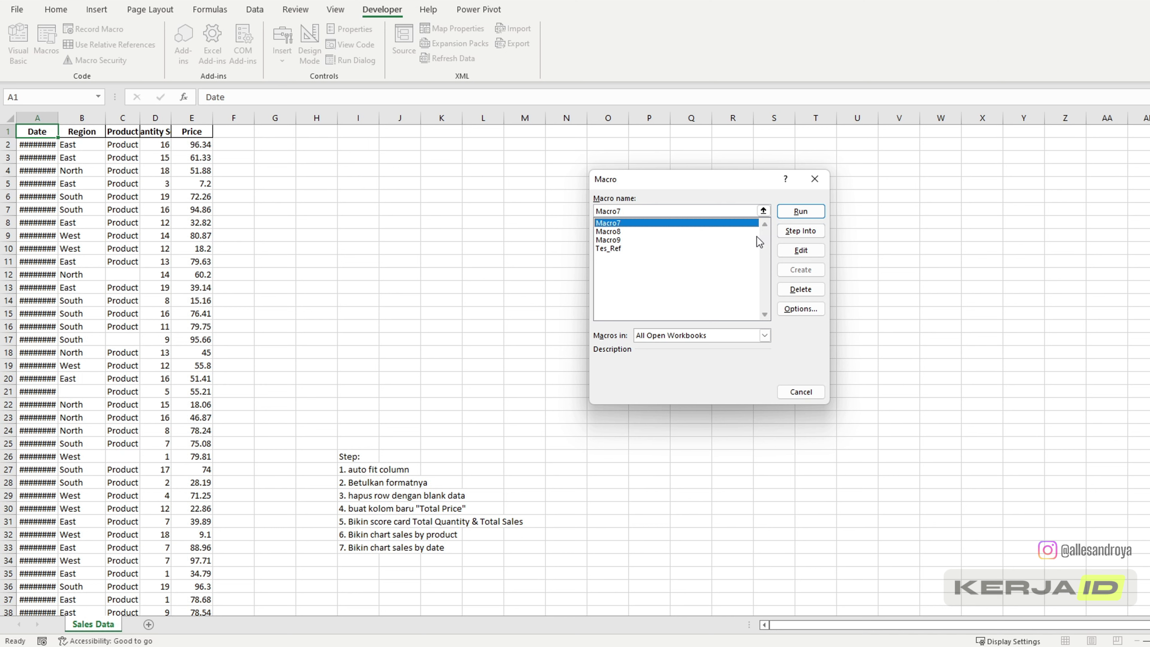
Open Macro7 for editing and examine the recorded VBA code in Module1, comparing absolute ranges with relative offsets
{"action": "left_click", "coordinate": [799, 252]}
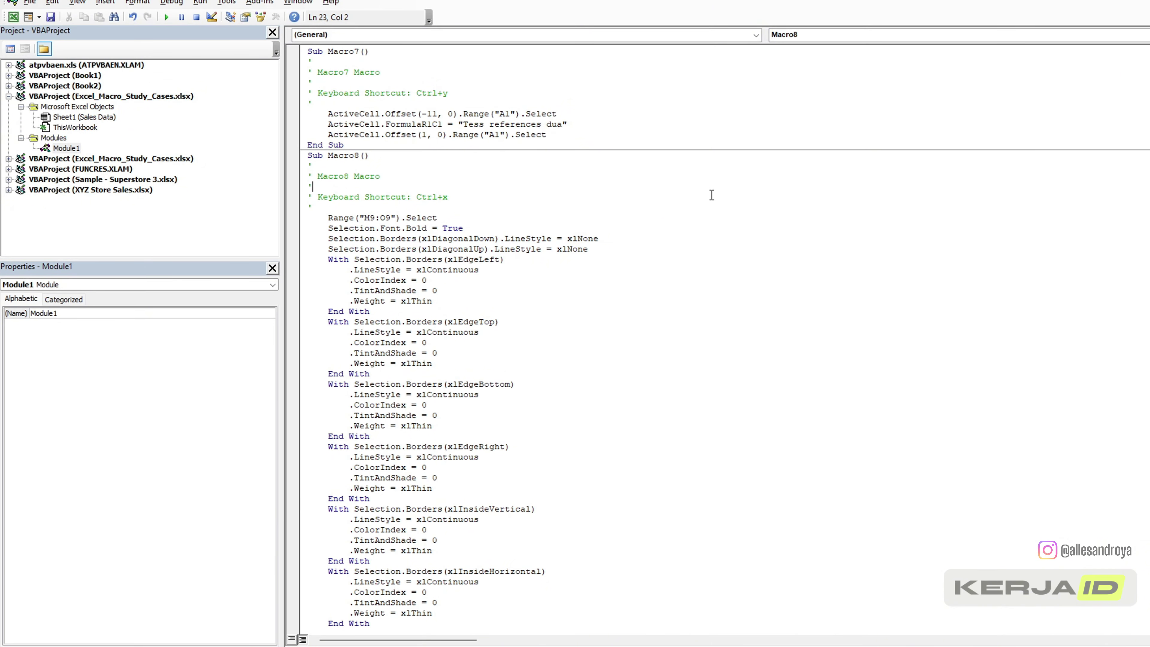
{"action": "scroll", "coordinate": [747, 273], "scroll_direction": "down", "scroll_amount": 2}
{"action": "scroll", "coordinate": [754, 240], "scroll_direction": "down", "scroll_amount": 7}
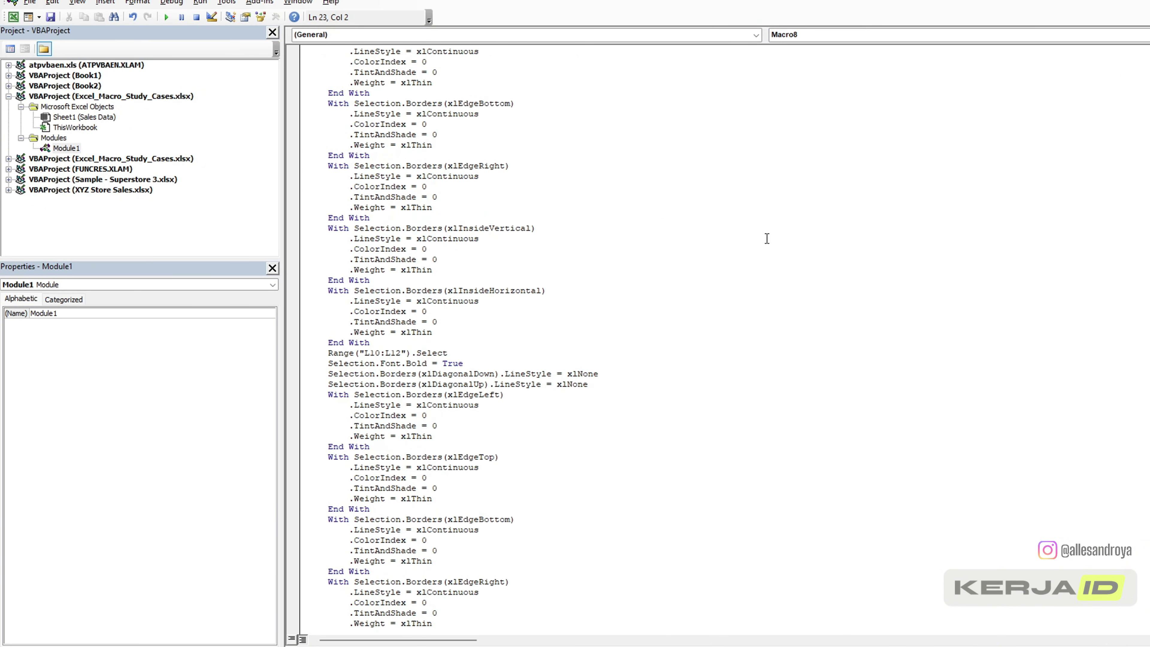
{"action": "scroll", "coordinate": [775, 234], "scroll_direction": "down", "scroll_amount": 3}
{"action": "scroll", "coordinate": [1016, 255], "scroll_direction": "up", "scroll_amount": 7}
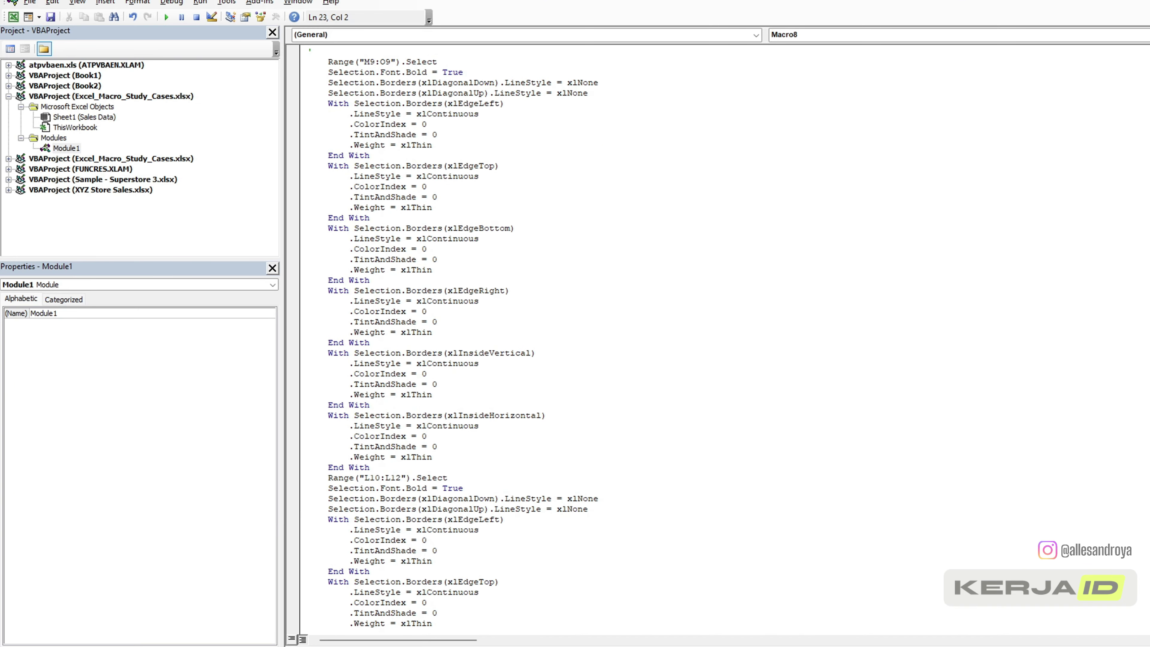
{"action": "scroll", "coordinate": [725, 340], "scroll_direction": "up", "scroll_amount": 8}
{"action": "scroll", "coordinate": [725, 340], "scroll_direction": "down", "scroll_amount": 15}
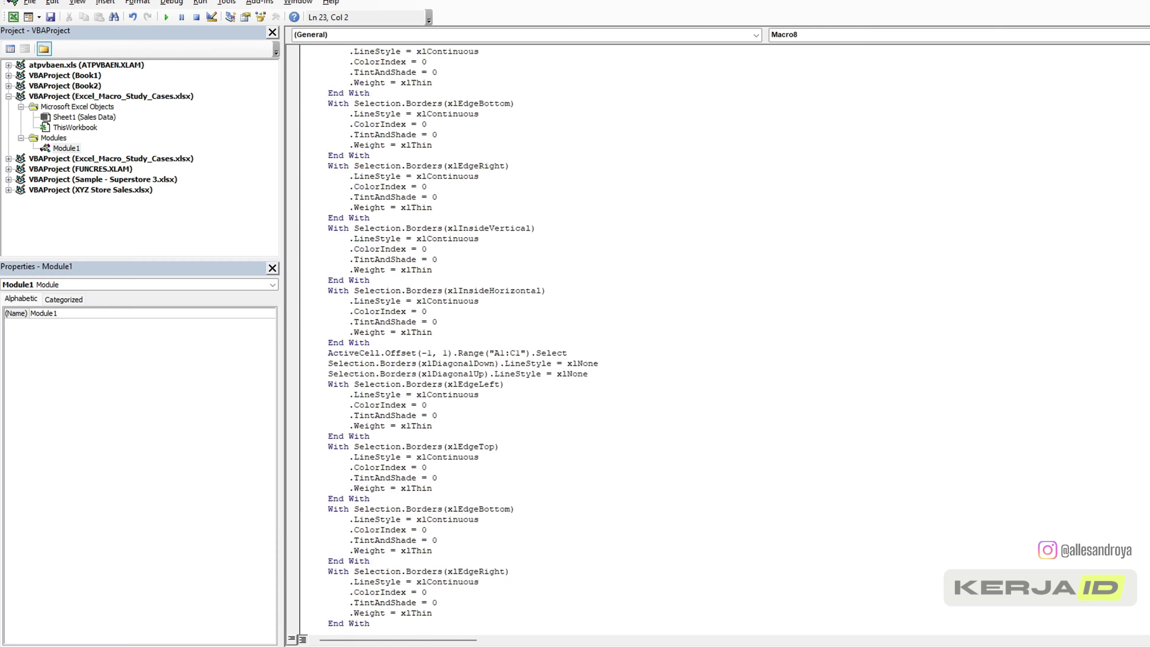
{"action": "scroll", "coordinate": [725, 340], "scroll_direction": "down", "scroll_amount": 5}
{"action": "scroll", "coordinate": [725, 340], "scroll_direction": "up", "scroll_amount": 17}
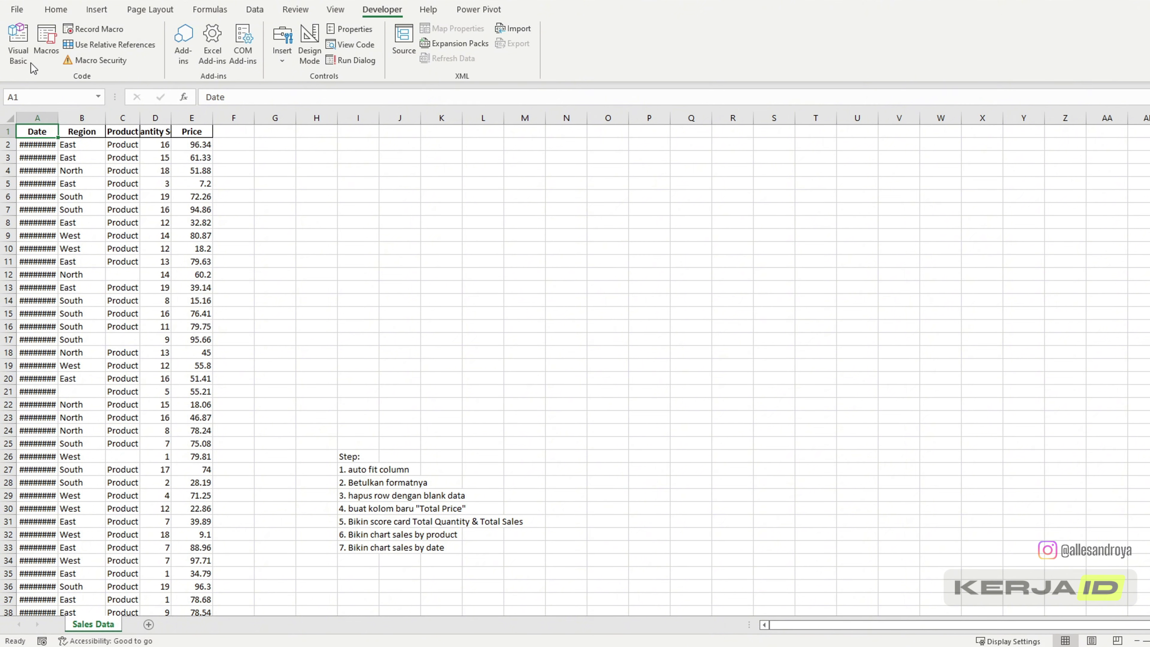
Start recording a macro named Summary_Dashboard with the shortcut letter q, stored in This Workbook
{"action": "left_click", "coordinate": [99, 31]}
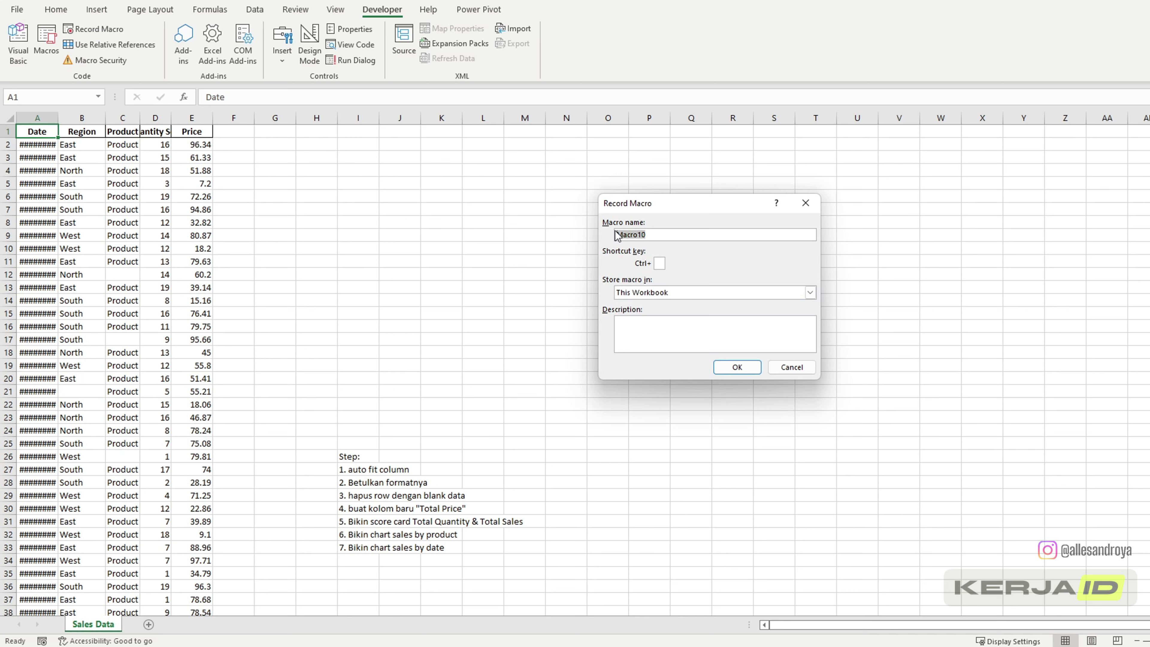
{"action": "type", "text": "Au"}
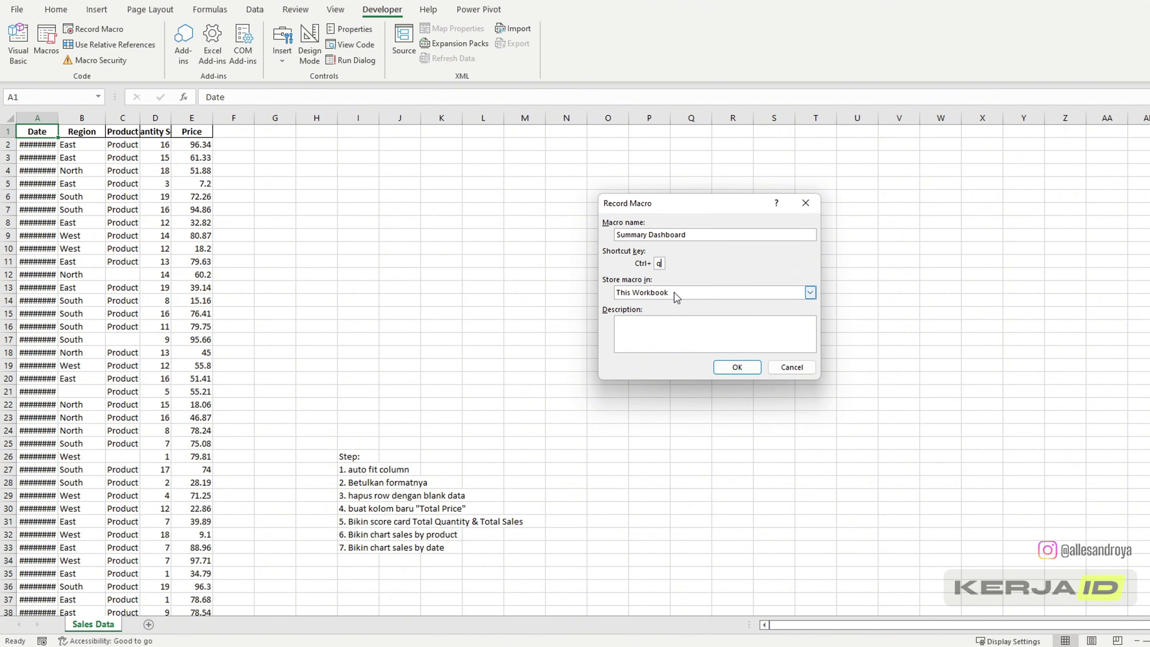
{"action": "left_click", "coordinate": [738, 368]}
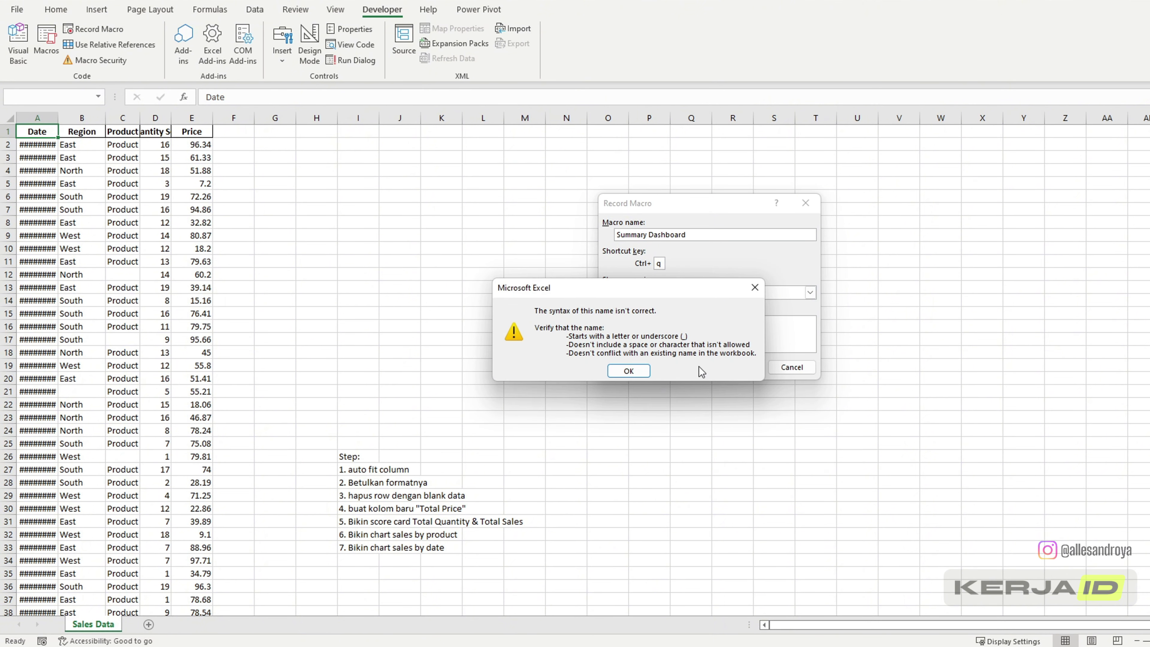
{"action": "left_click", "coordinate": [633, 367]}
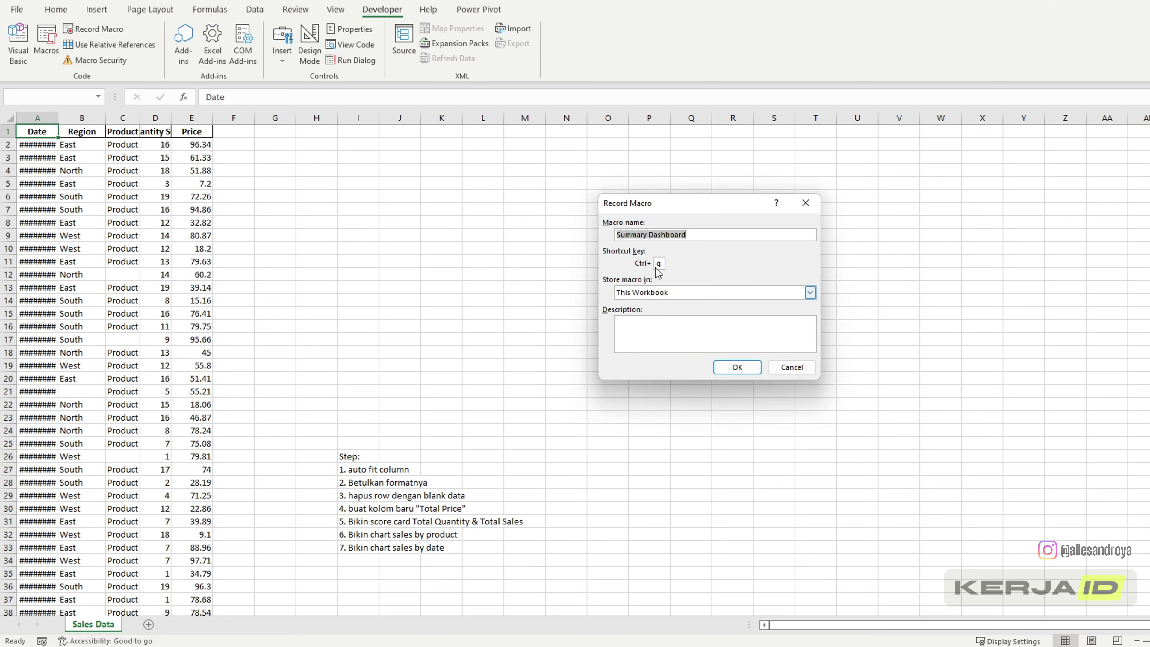
{"action": "left_click", "coordinate": [649, 235]}
{"action": "key", "text": "BackSpace"}
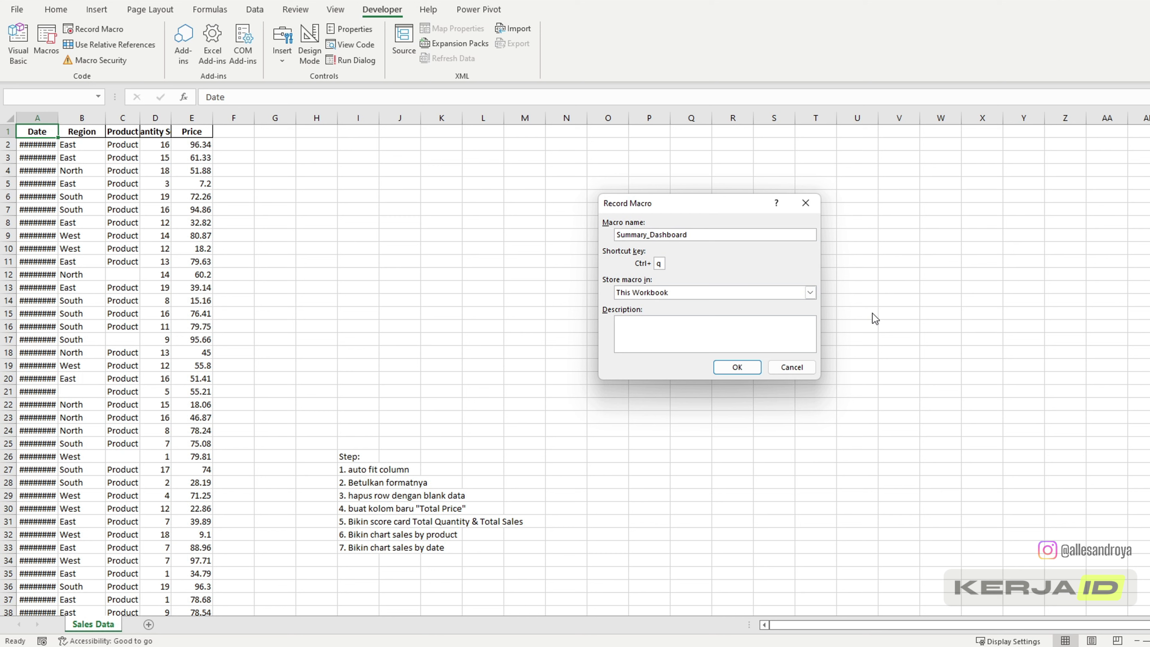
{"action": "left_click", "coordinate": [738, 367]}
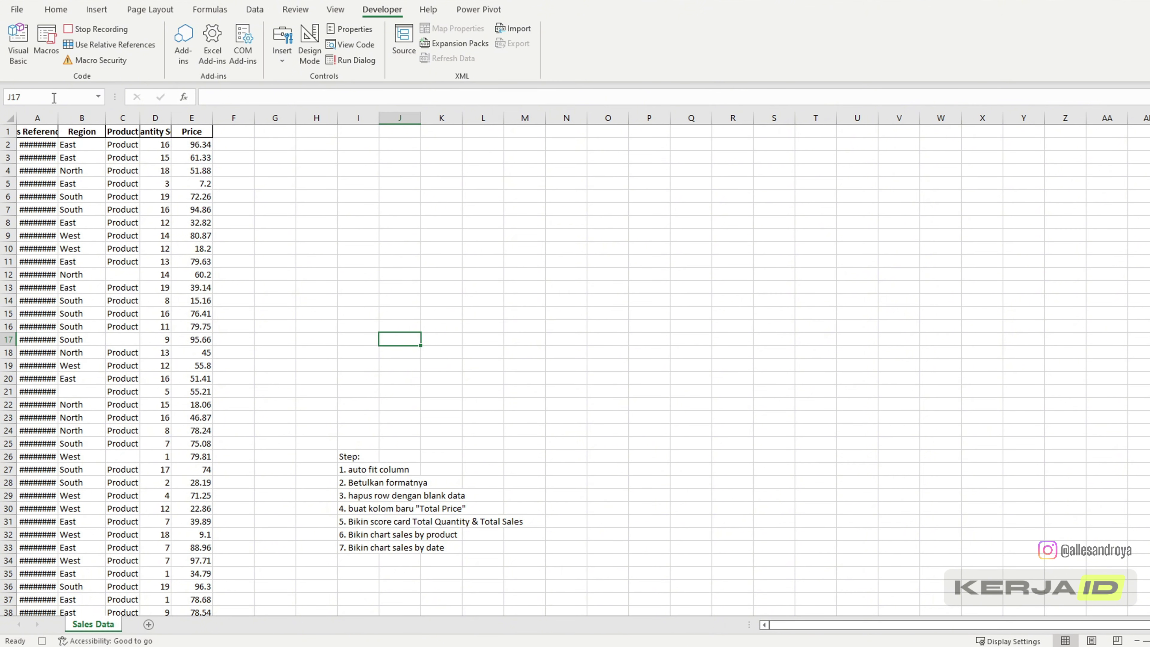
Restore the header Date in cell A1 and stop the macro recording
{"action": "left_click", "coordinate": [46, 132]}
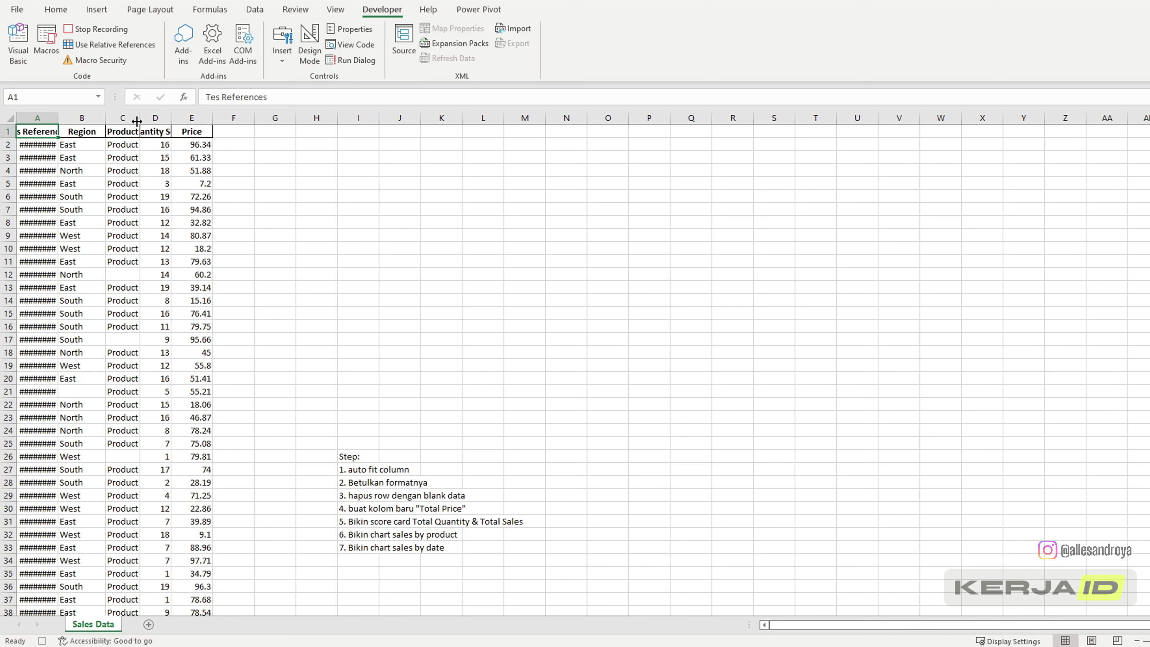
{"action": "type", "text": "Date"}
{"action": "left_click", "coordinate": [321, 222]}
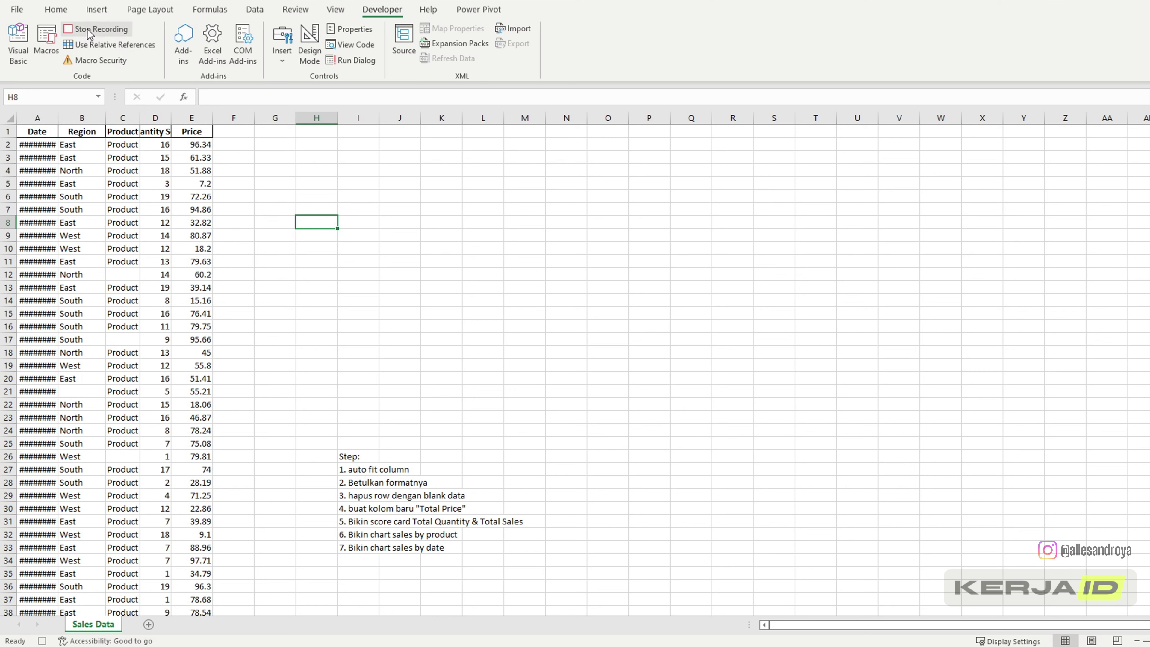
{"action": "left_click", "coordinate": [97, 32]}
Delete the recorded macro Macro7 from the workbook
{"action": "left_click", "coordinate": [47, 43]}
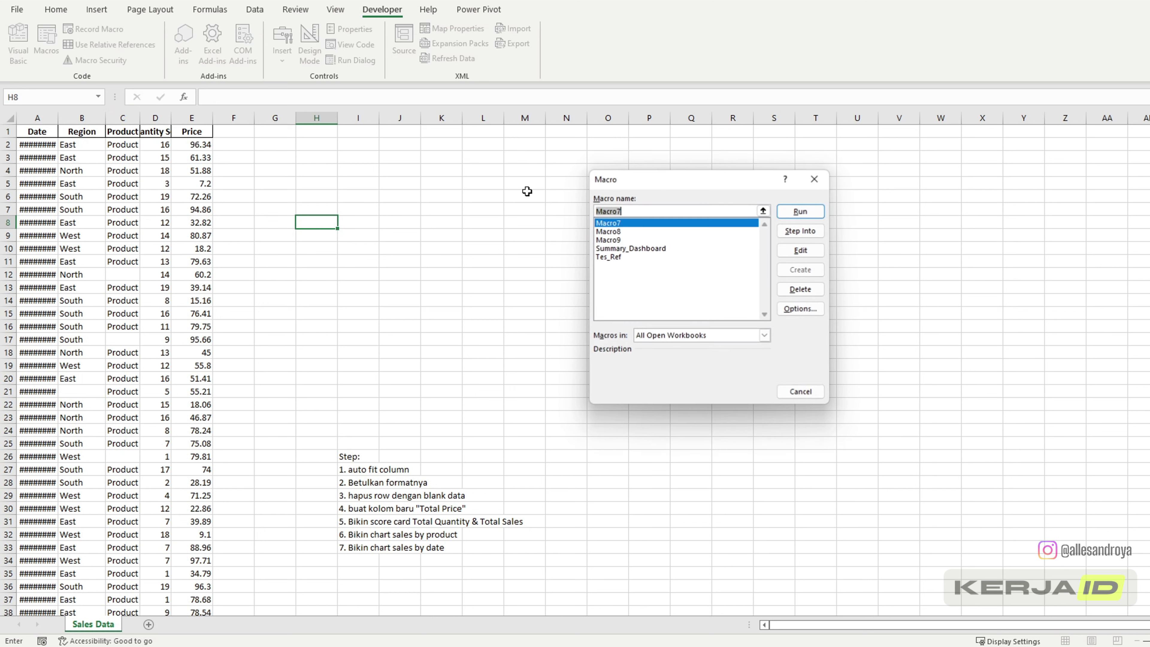
{"action": "left_click", "coordinate": [660, 239]}
{"action": "left_click", "coordinate": [660, 223]}
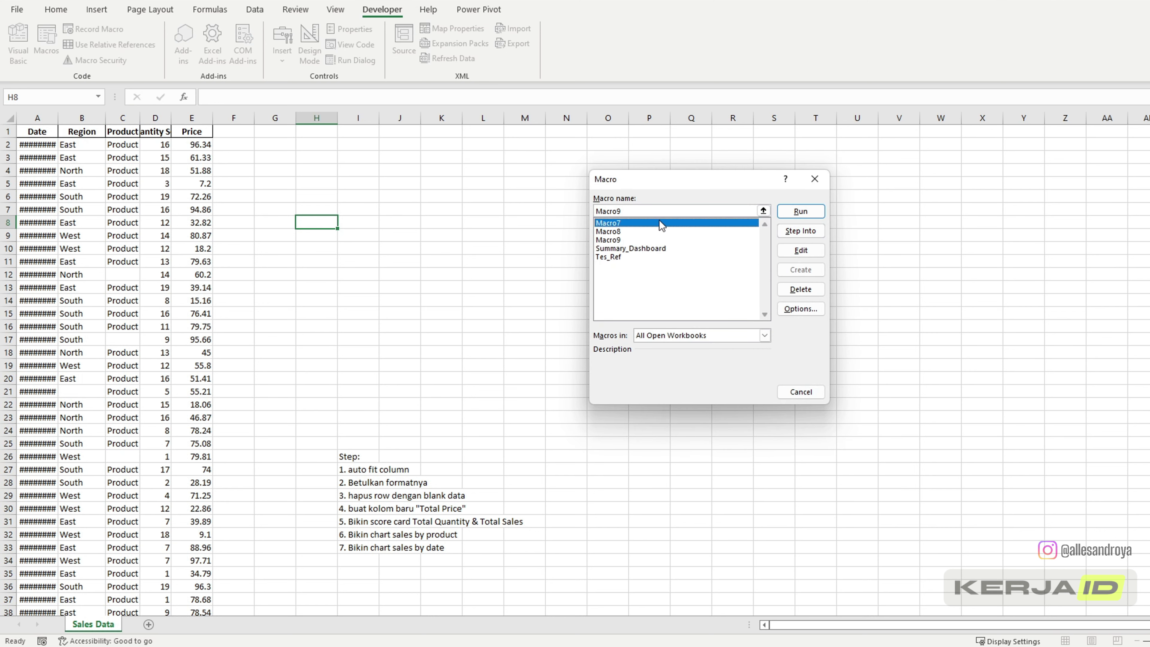
{"action": "left_click", "coordinate": [808, 290]}
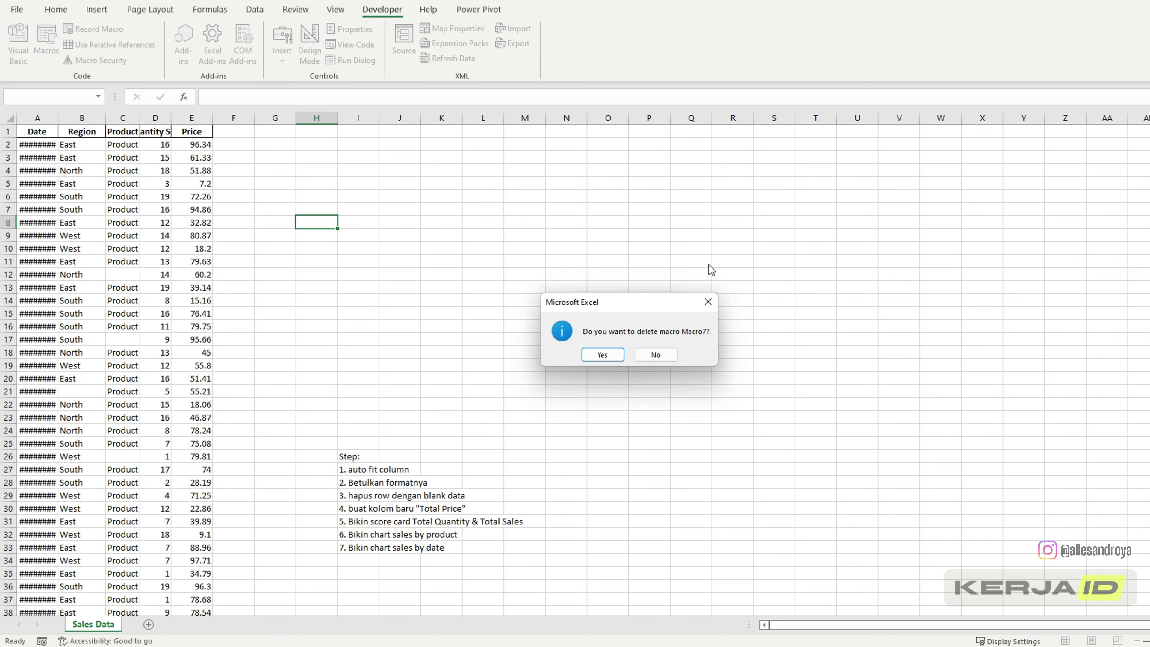
{"action": "left_click", "coordinate": [622, 361]}
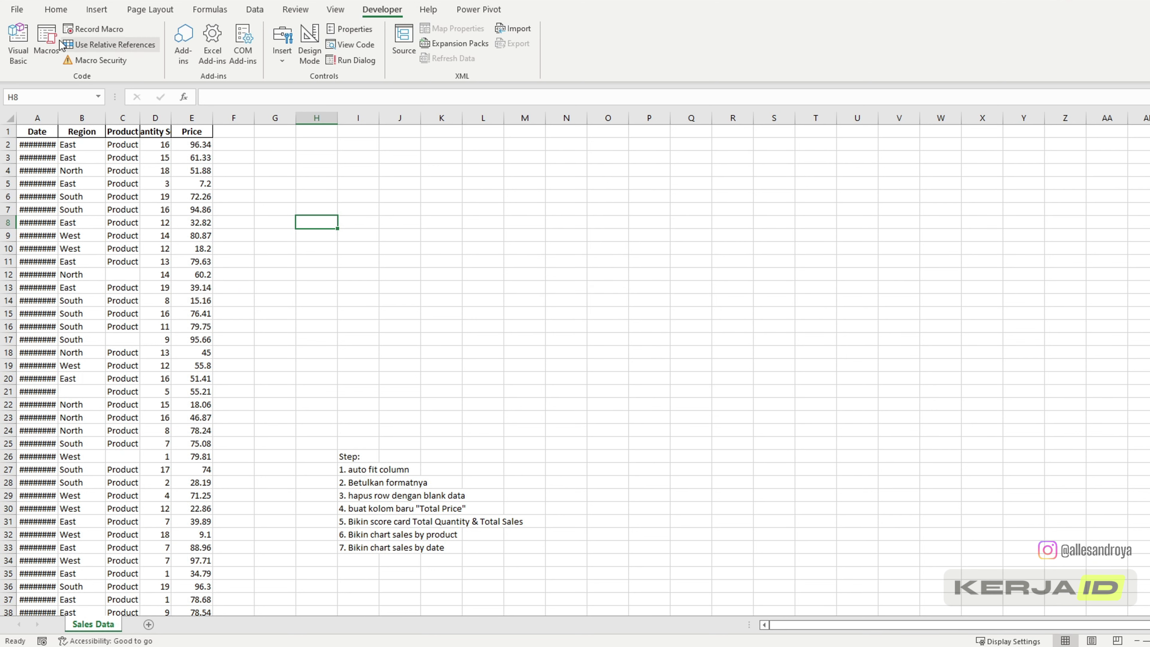
Delete the recorded macros Macro8 and Macro9
{"action": "left_click", "coordinate": [46, 44]}
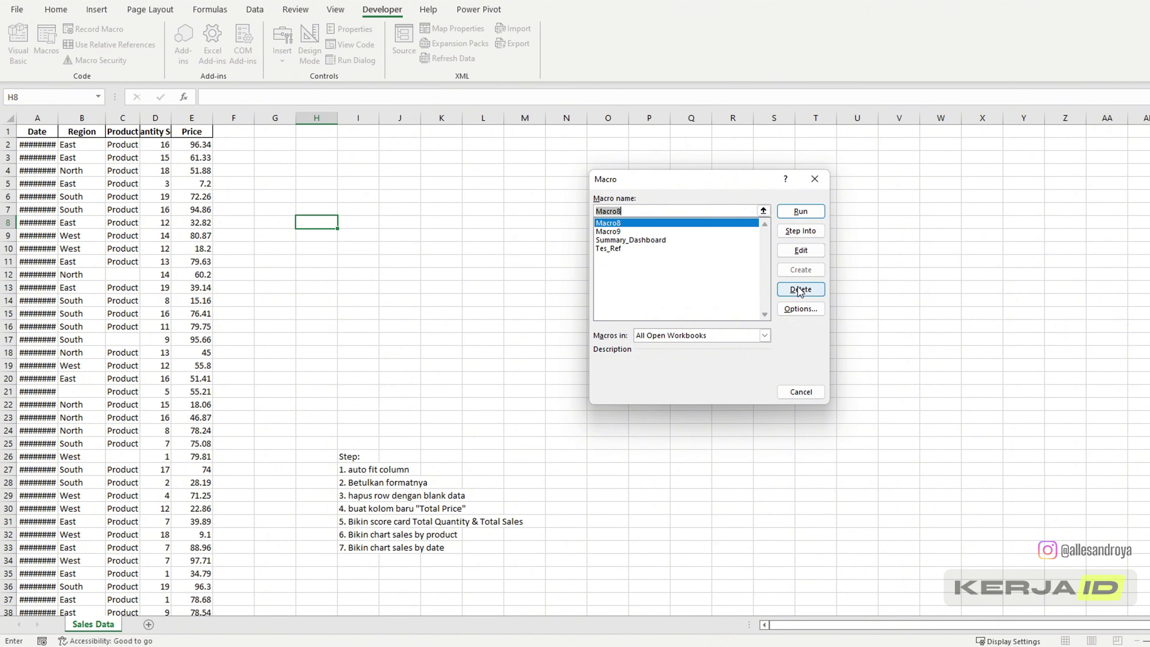
{"action": "left_click", "coordinate": [803, 290]}
{"action": "left_click", "coordinate": [604, 358]}
{"action": "left_click", "coordinate": [54, 45]}
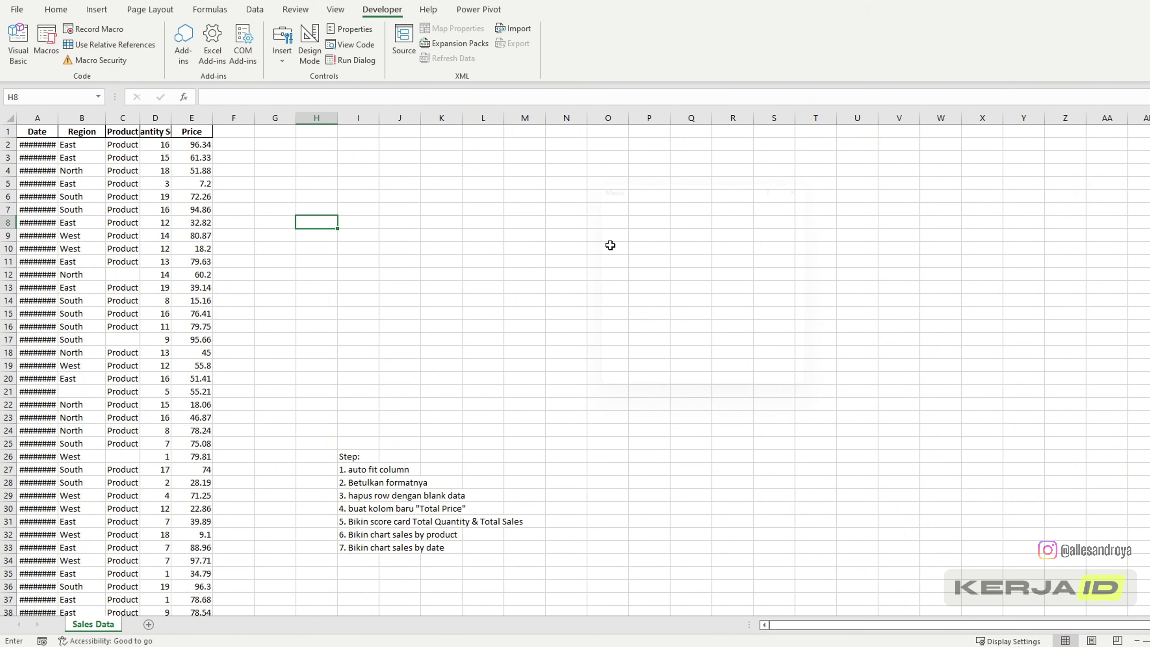
{"action": "left_click", "coordinate": [800, 290]}
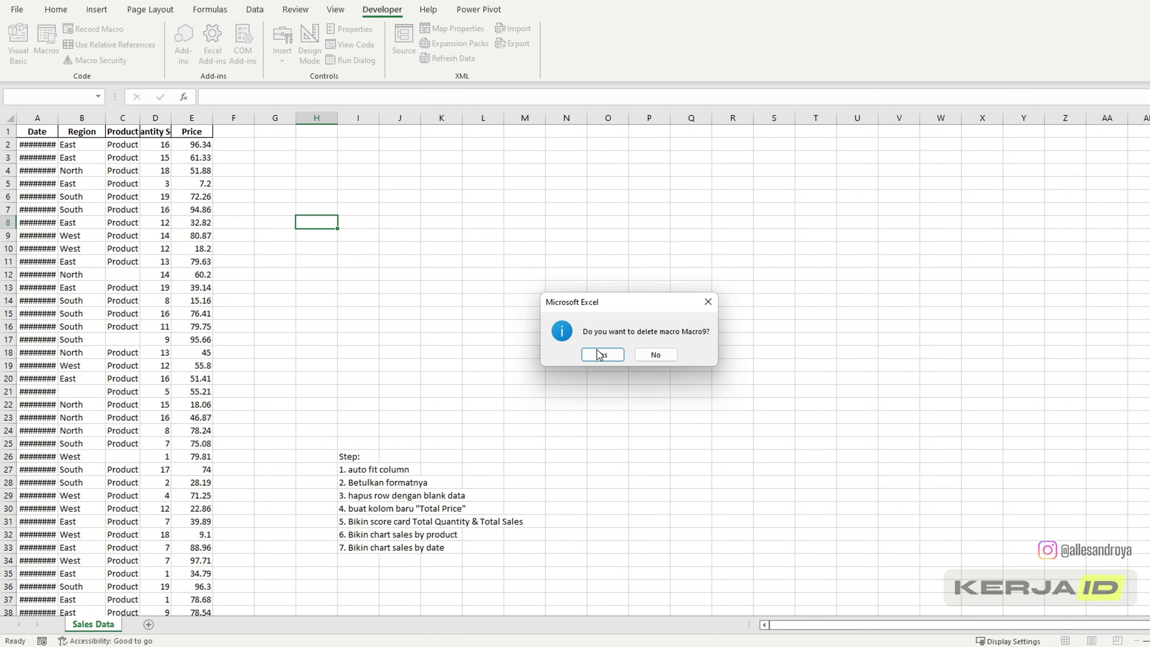
{"action": "left_click", "coordinate": [600, 355]}
Delete the remaining macros Summary_Dashboard and Tes_Ref
{"action": "left_click", "coordinate": [48, 43]}
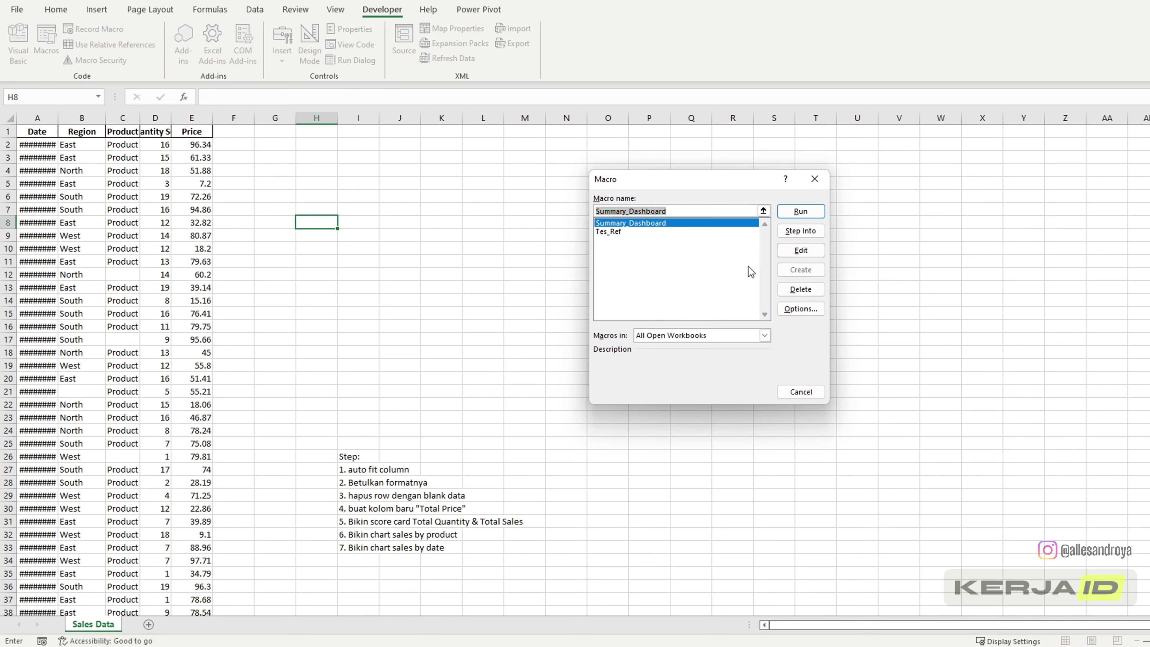
{"action": "left_click", "coordinate": [794, 288]}
{"action": "left_click", "coordinate": [592, 357]}
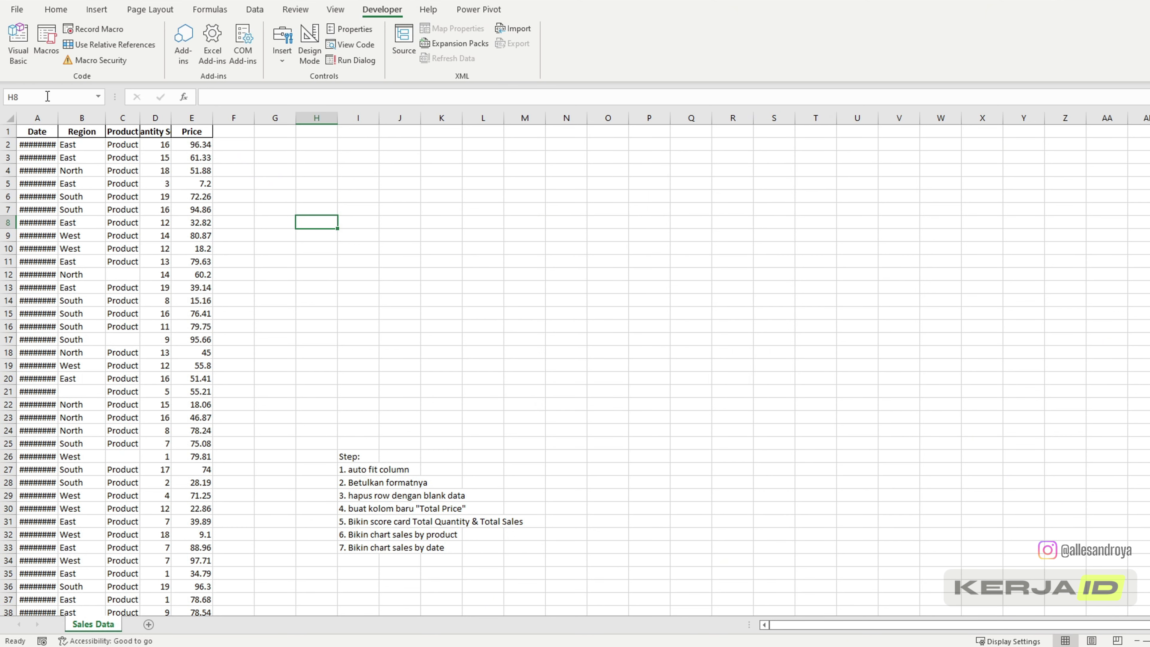
{"action": "left_click", "coordinate": [46, 45]}
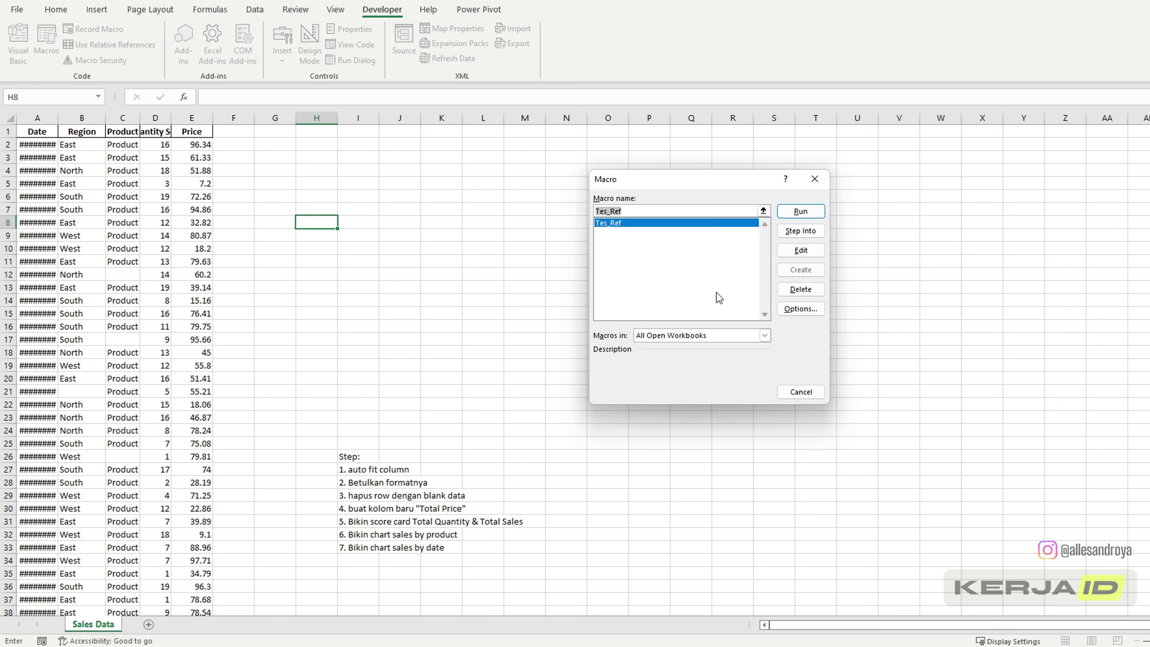
{"action": "left_click", "coordinate": [801, 291]}
{"action": "left_click", "coordinate": [603, 355]}
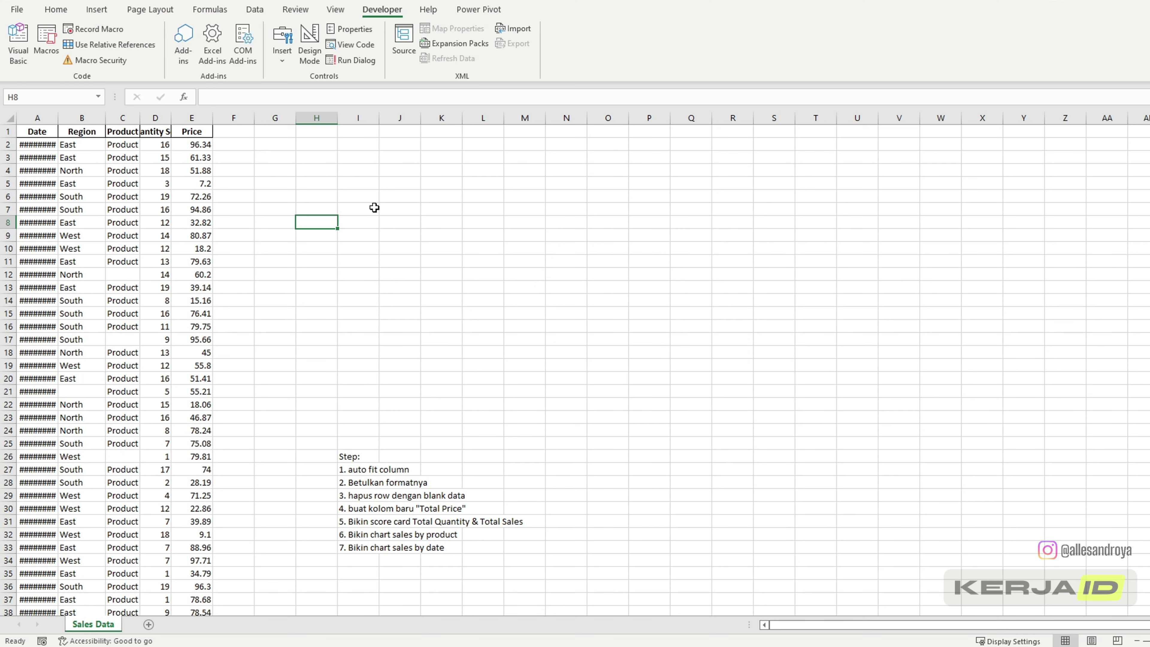
With cell A1 selected, start recording a macro named Summary with the shortcut letter q, stored in This Workbook
{"action": "left_click", "coordinate": [49, 132]}
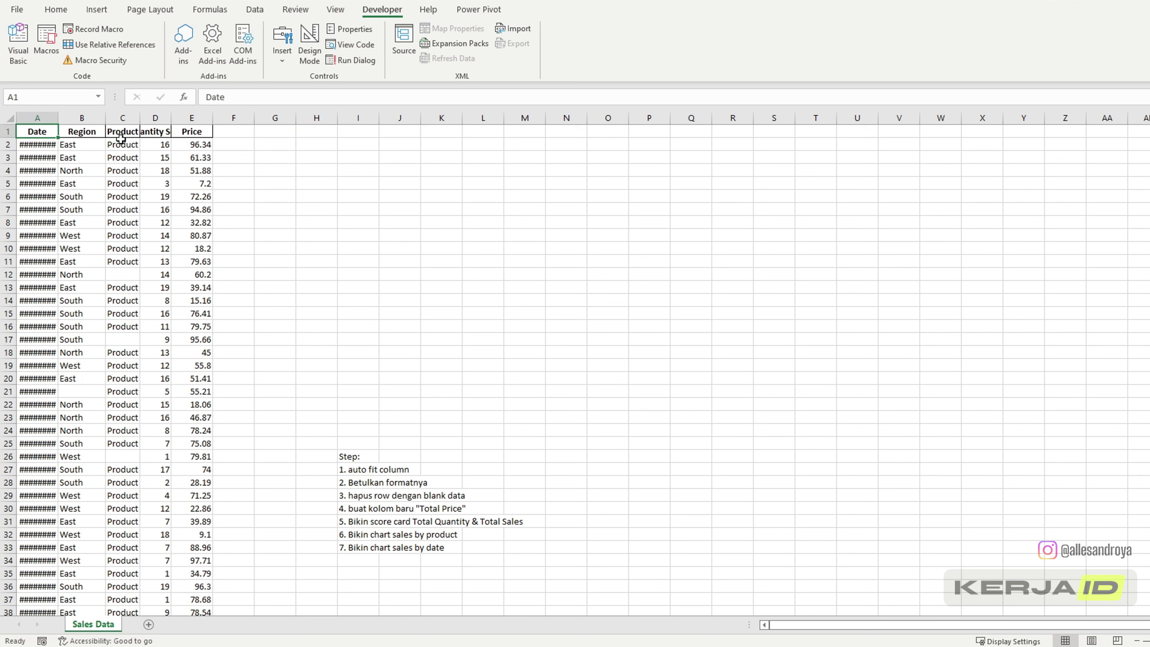
{"action": "key", "text": "Down"}
{"action": "left_click", "coordinate": [48, 132]}
{"action": "left_click", "coordinate": [107, 35]}
{"action": "type", "text": "Summary"}
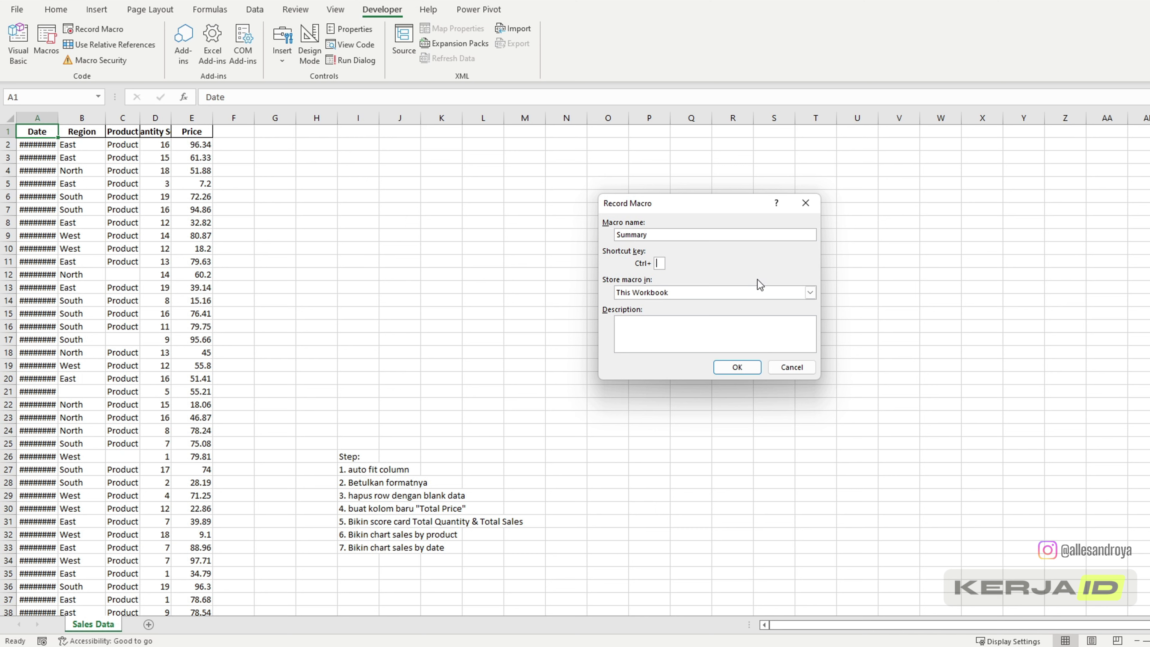
{"action": "type", "text": "q"}
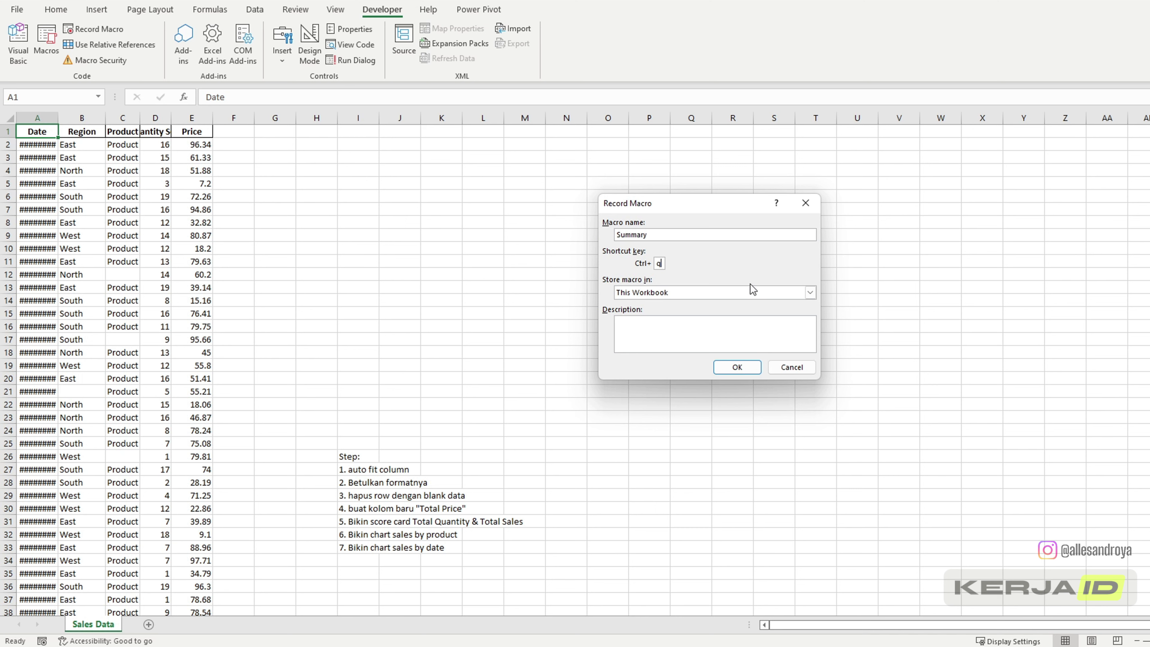
{"action": "left_click", "coordinate": [742, 371]}
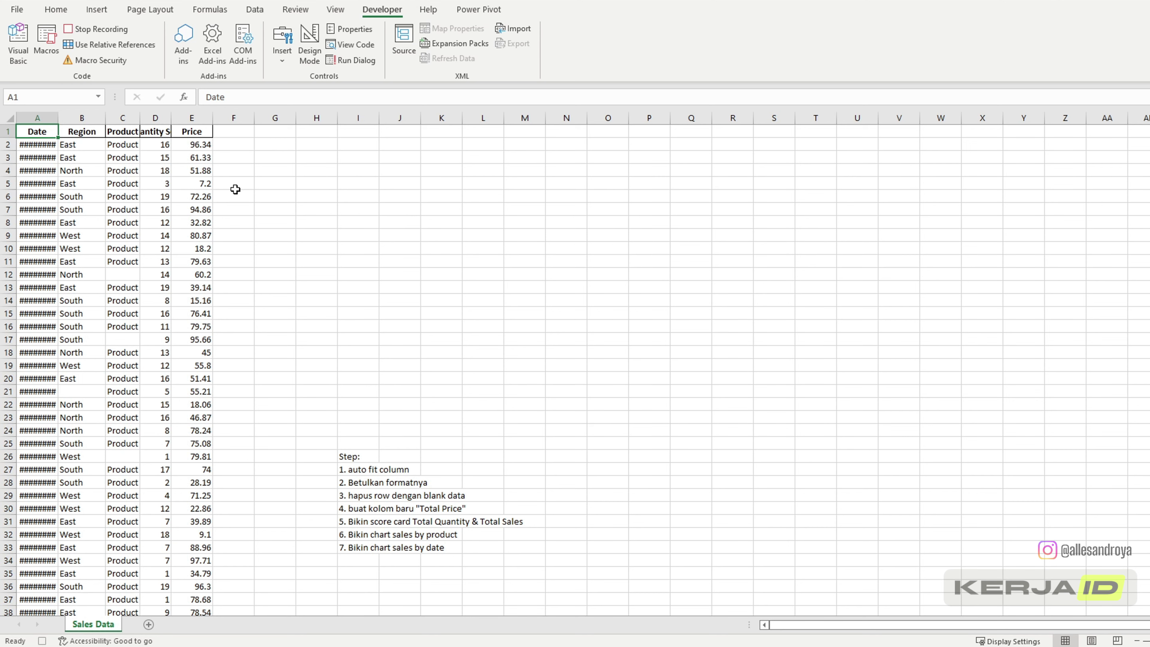
Autofit the column widths of the whole sales table, from the Date column through the Price column
{"action": "key", "text": "ctrl+shift+Right"}
{"action": "key", "text": "ctrl+shift+Down"}
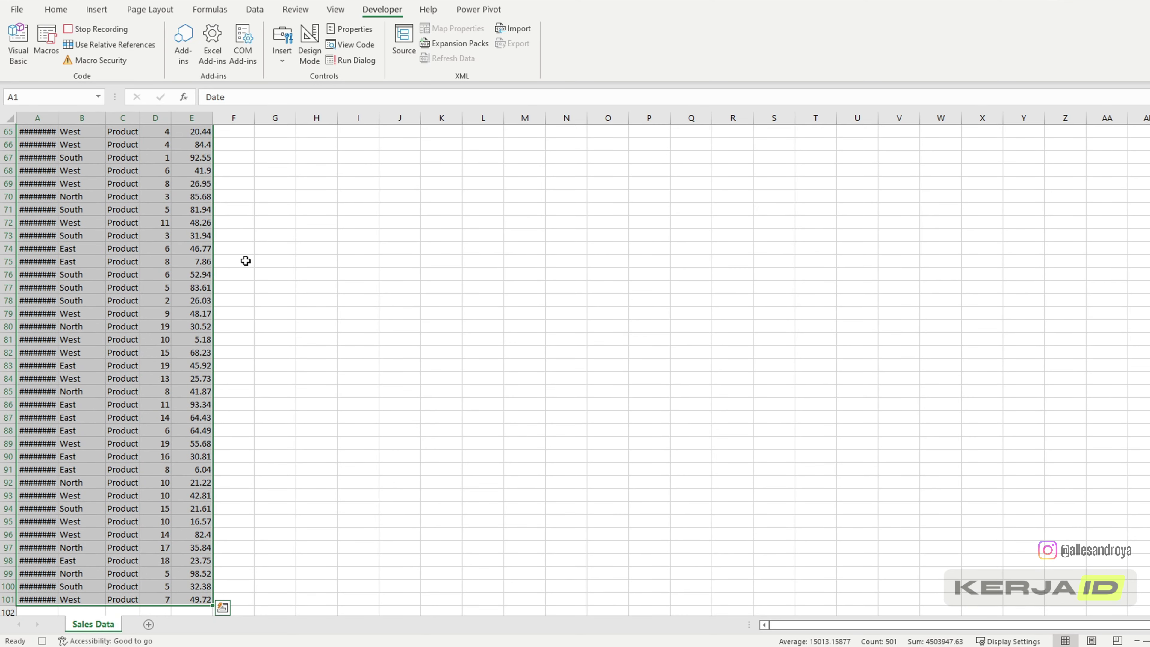
{"action": "scroll", "coordinate": [245, 261], "scroll_direction": "up", "scroll_amount": 20}
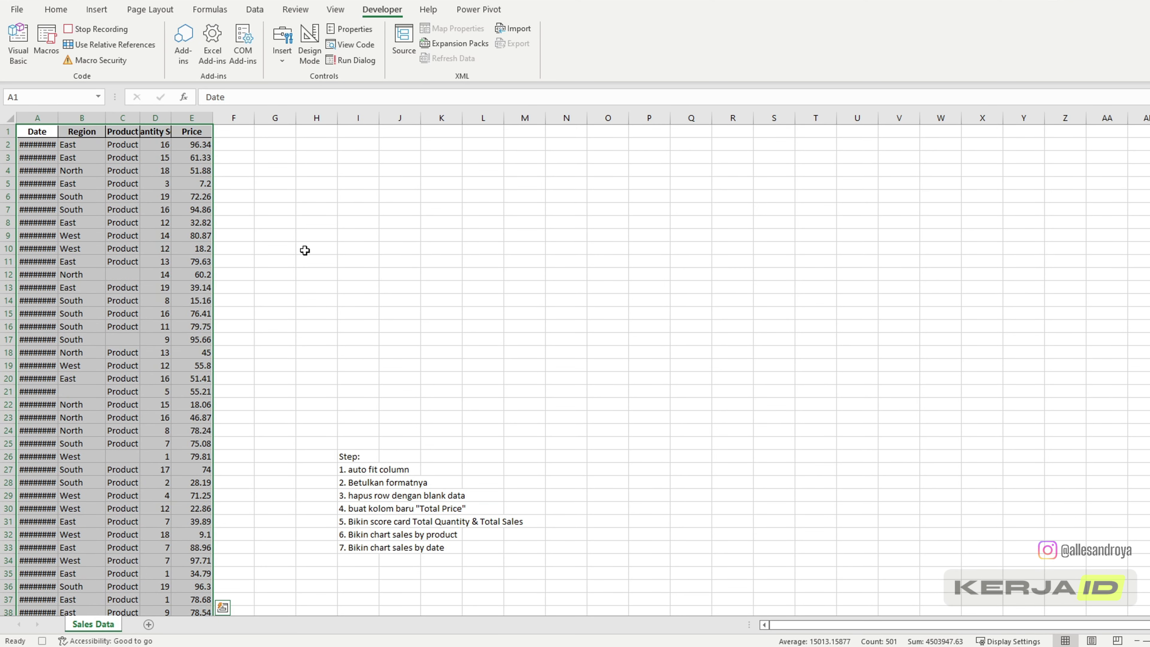
{"action": "key", "text": "alt"}
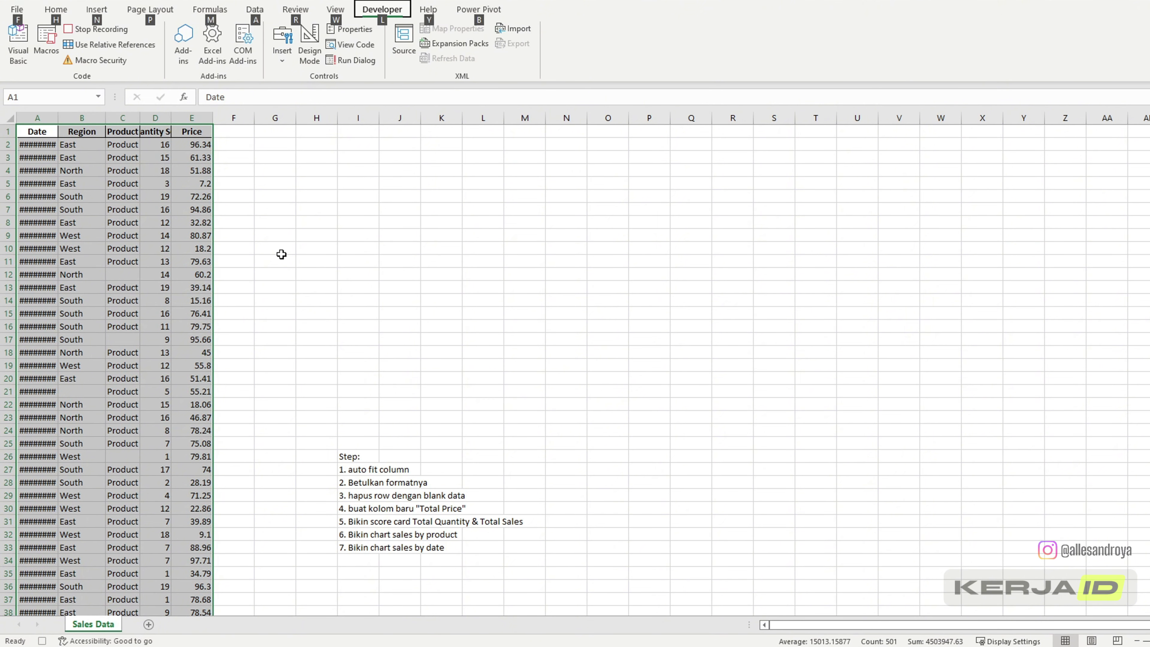
{"action": "key", "text": "h"}
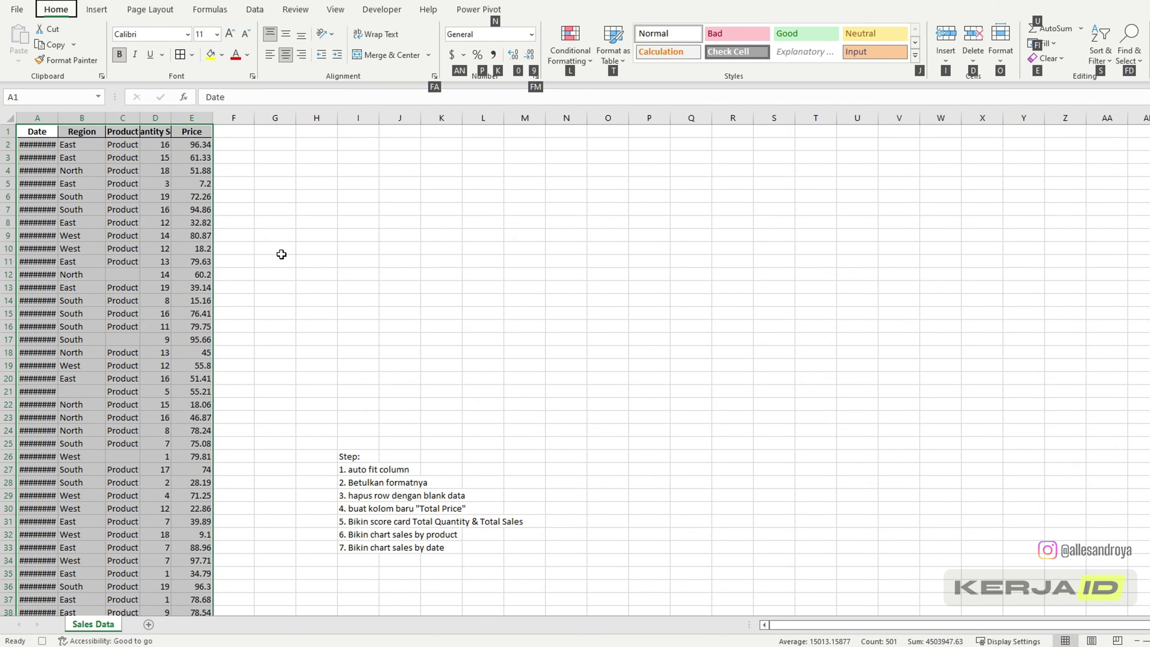
{"action": "key", "text": "o"}
{"action": "left_click", "coordinate": [1004, 160]}
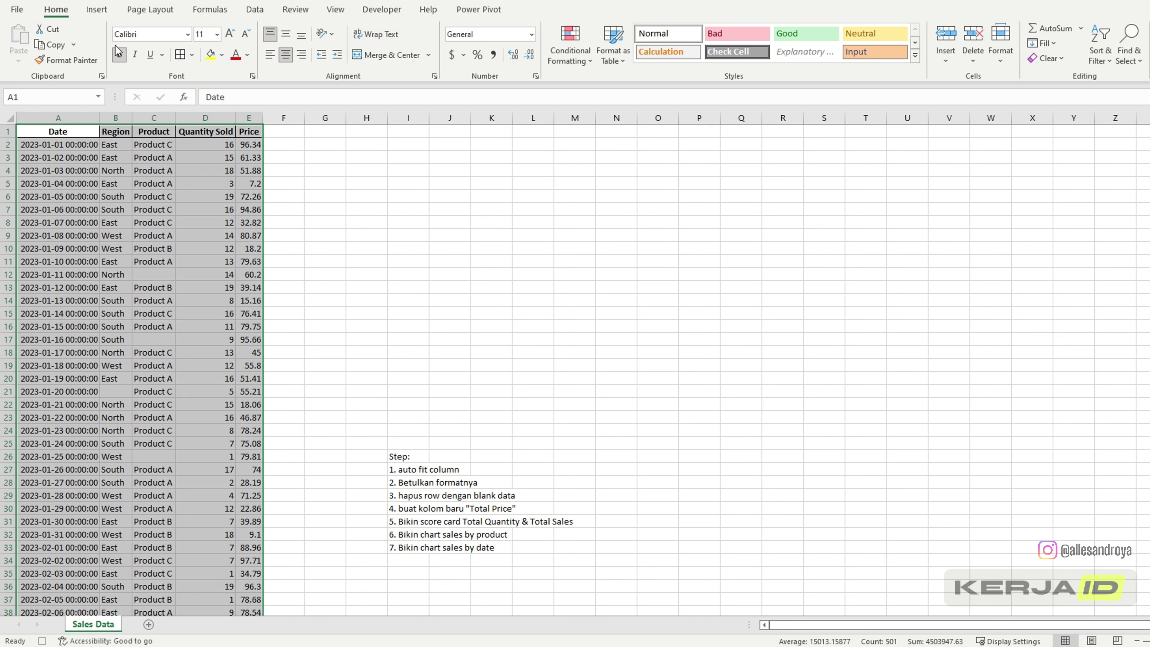
{"action": "key", "text": "alt"}
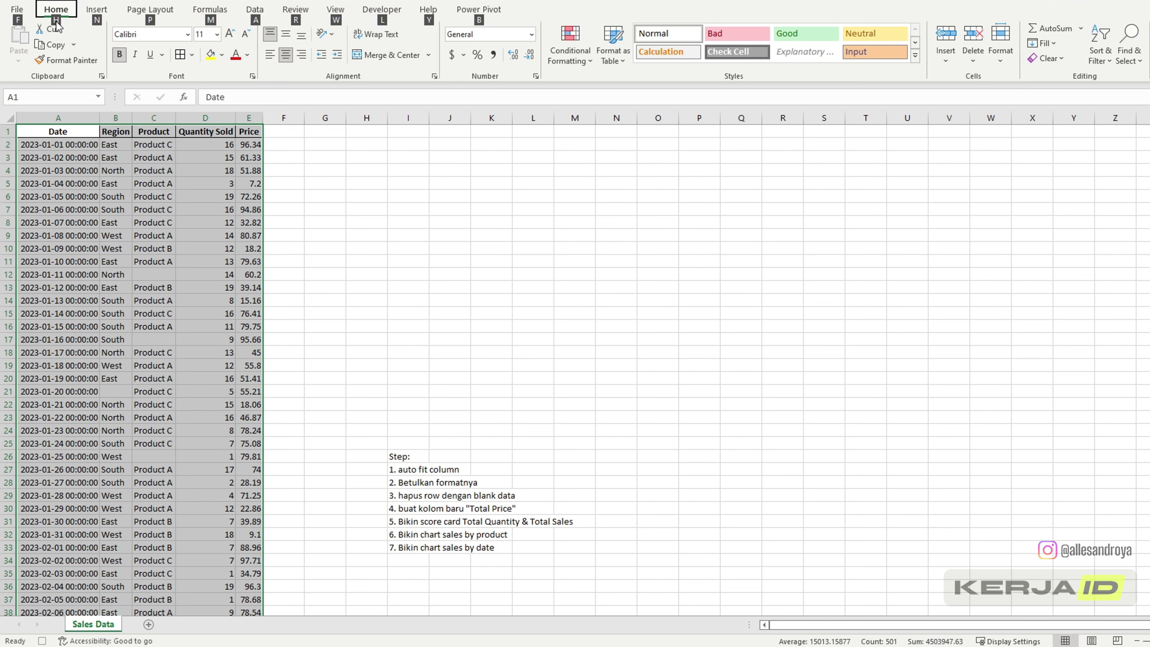
{"action": "key", "text": "h"}
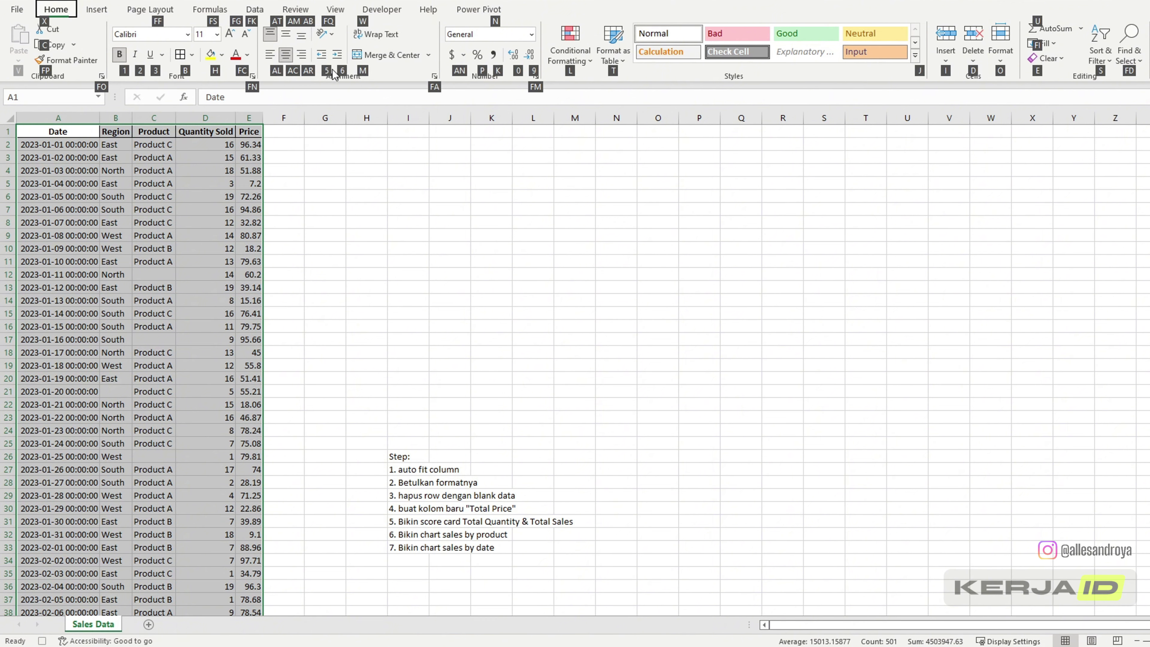
{"action": "key", "text": "Escape"}
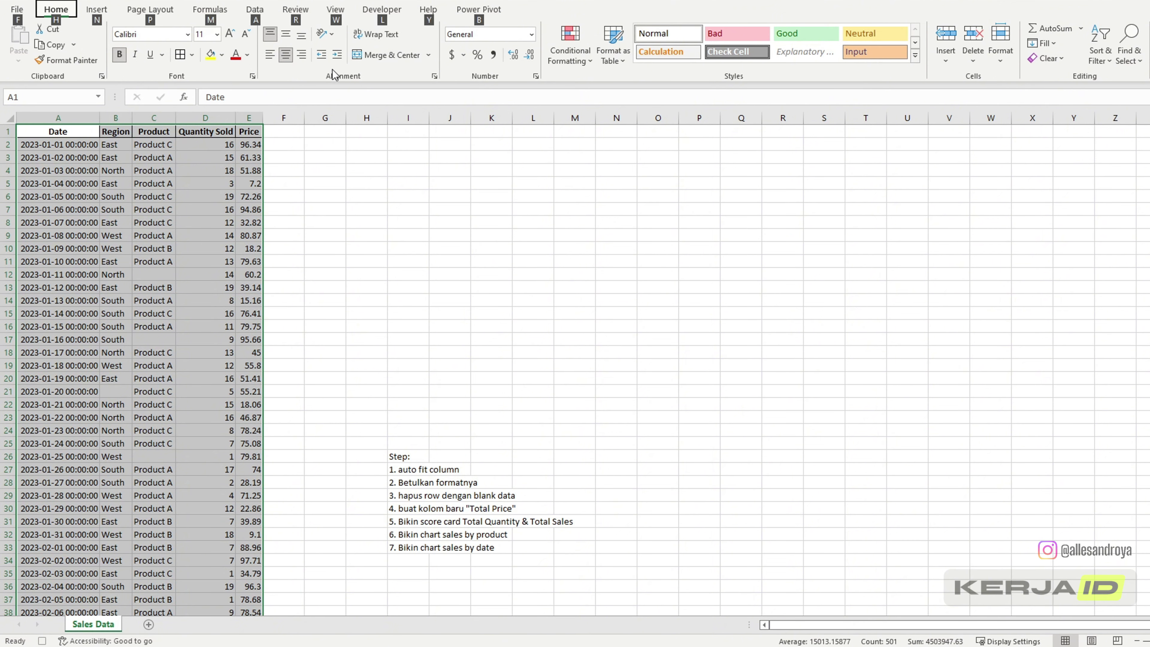
{"action": "key", "text": "Escape"}
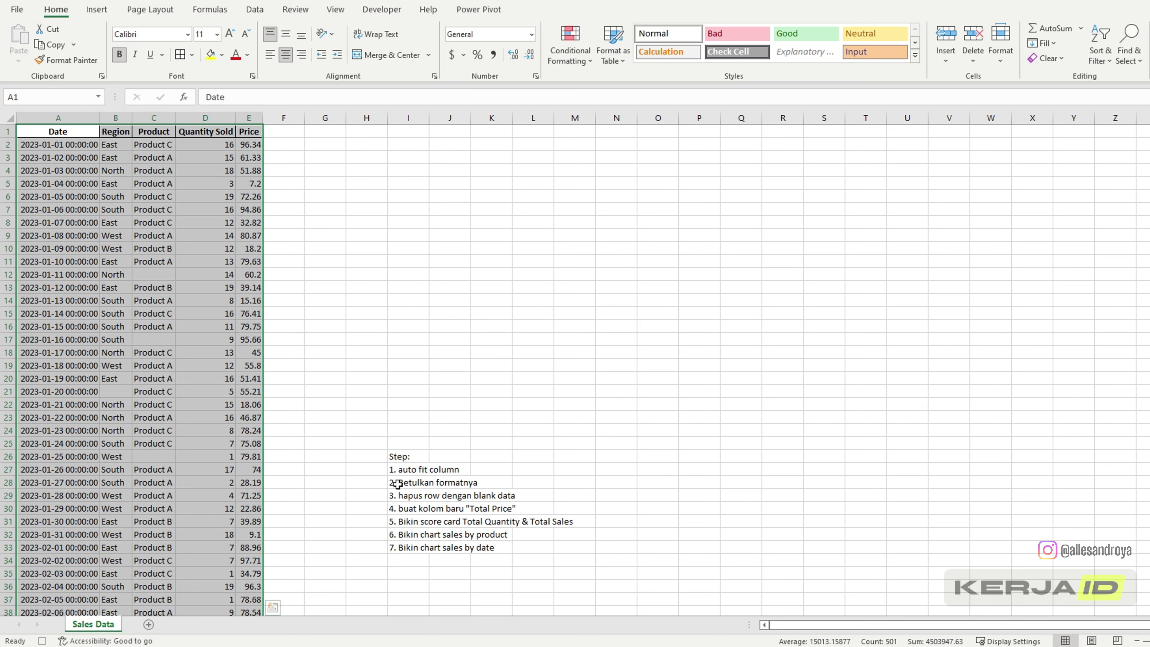
Format the whole Date column as Short Date
{"action": "left_click", "coordinate": [80, 120]}
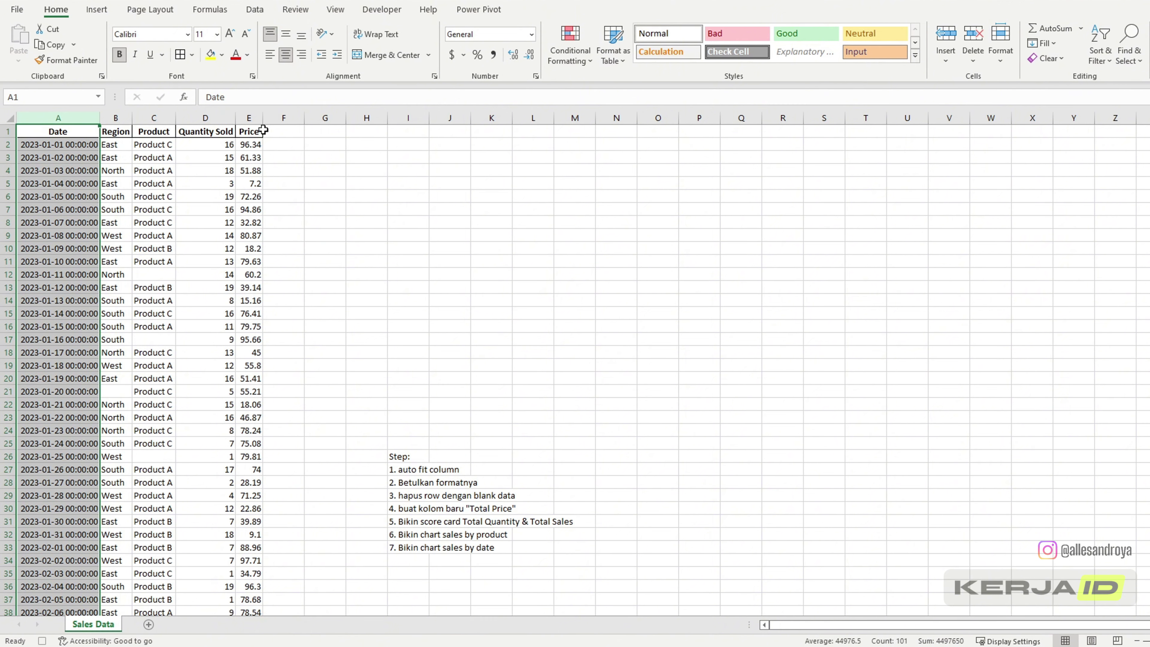
{"action": "left_click", "coordinate": [531, 35]}
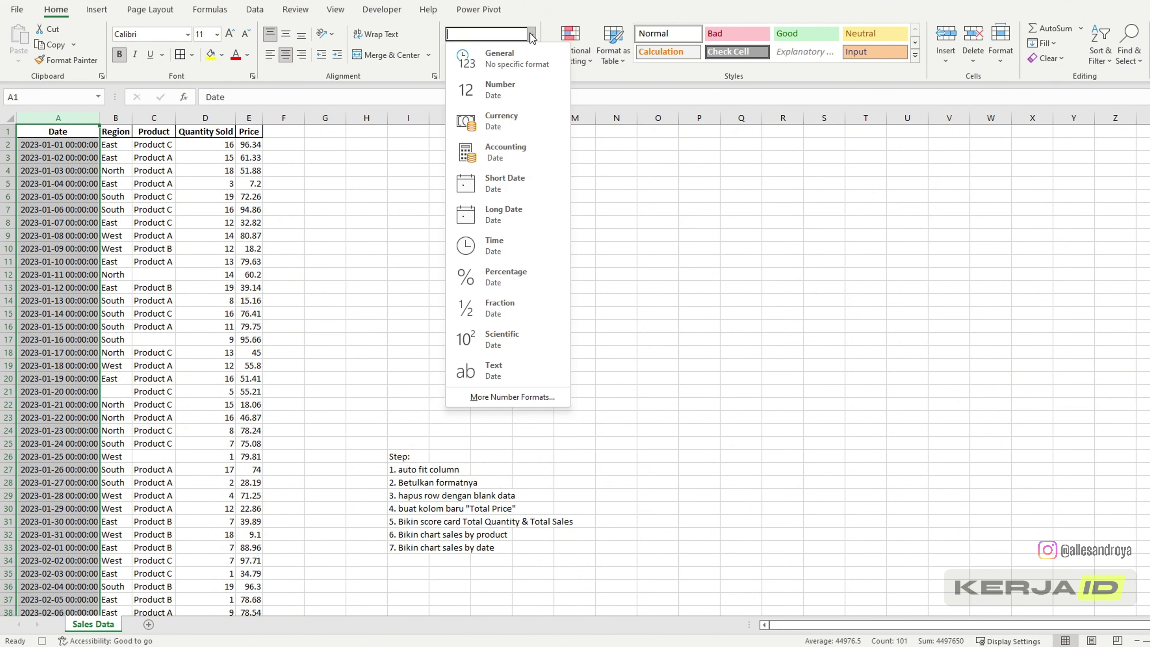
{"action": "left_click", "coordinate": [510, 187]}
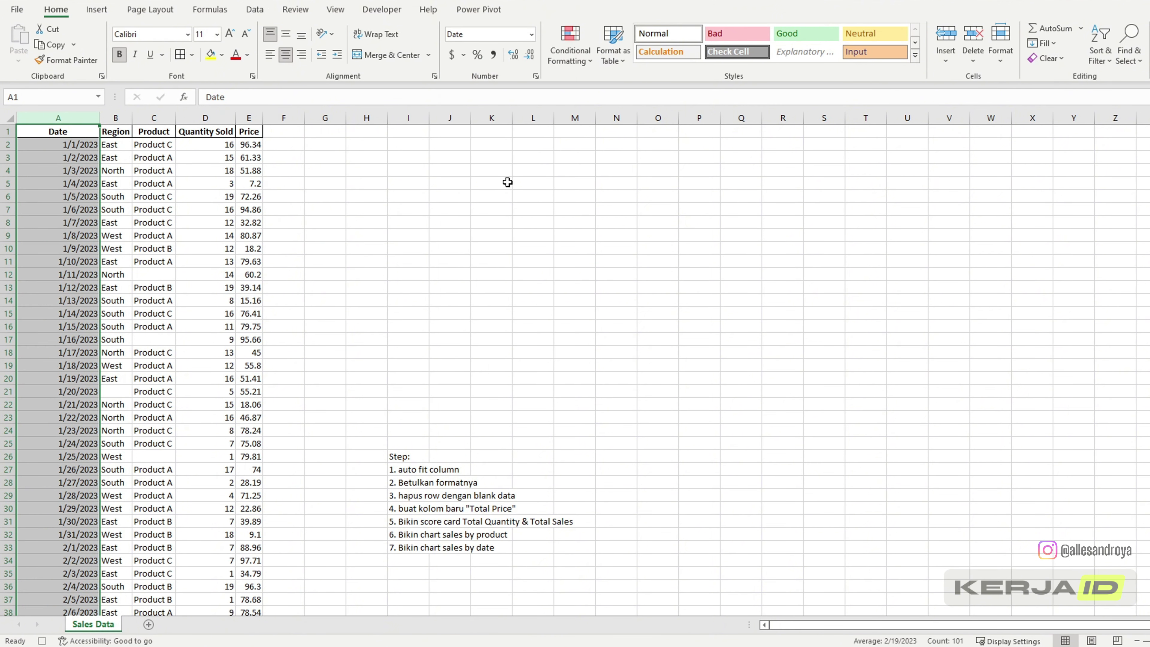
{"action": "left_click", "coordinate": [270, 186]}
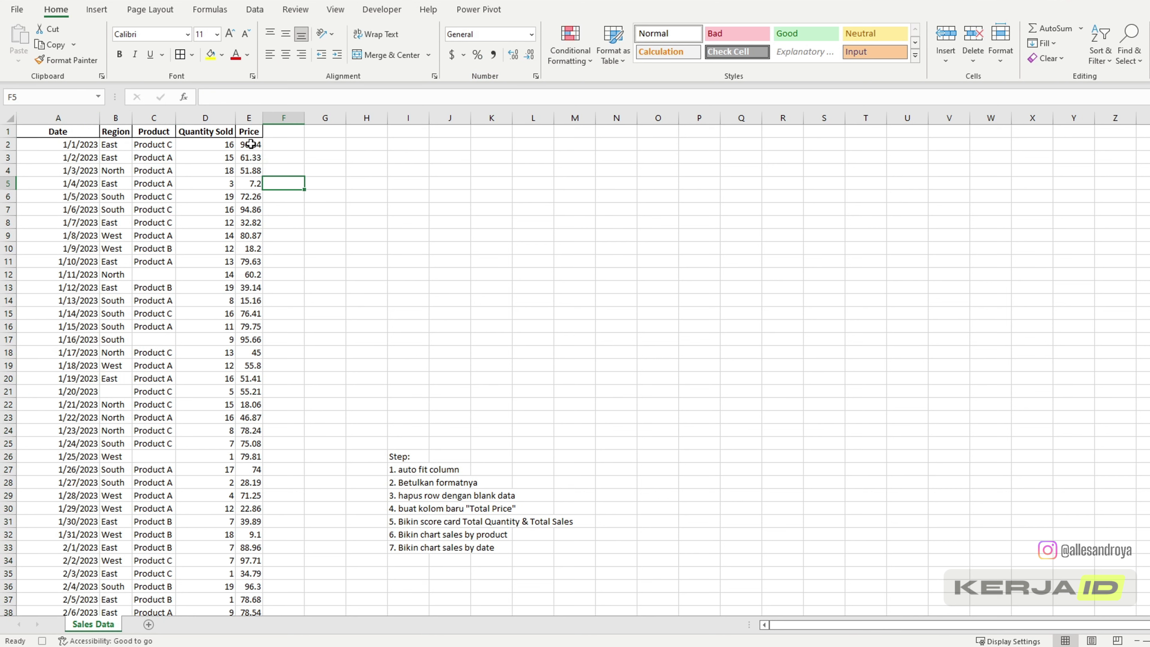
Apply the dollar accounting number format to the whole Price column
{"action": "left_click", "coordinate": [251, 118]}
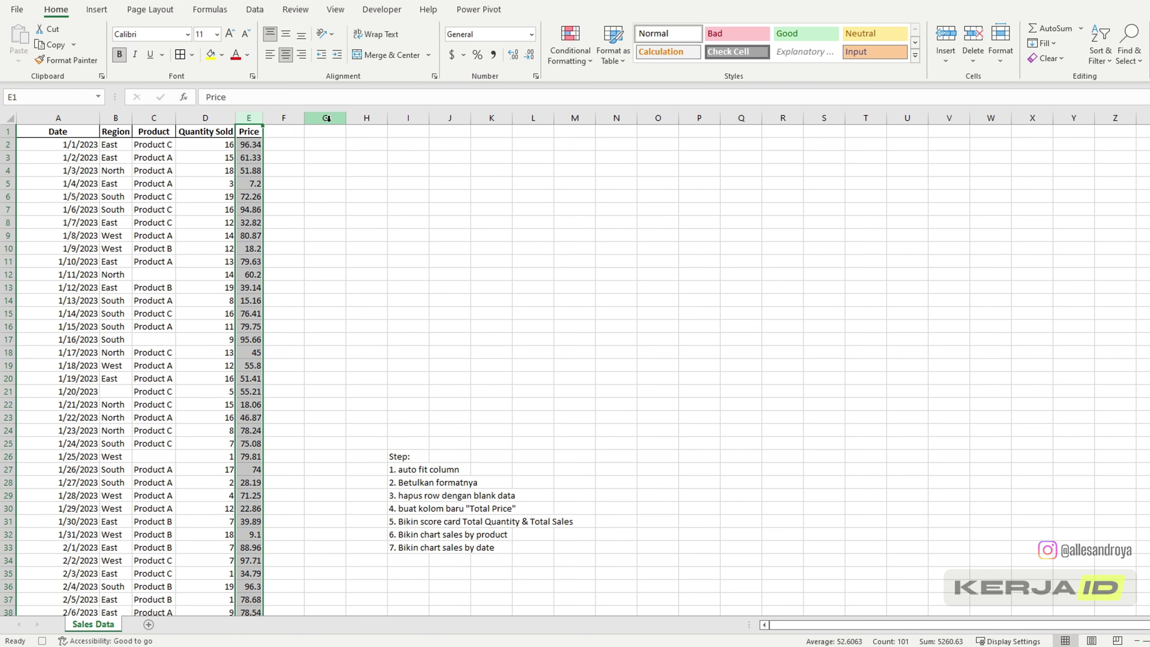
{"action": "left_click", "coordinate": [454, 54]}
{"action": "left_click", "coordinate": [424, 223]}
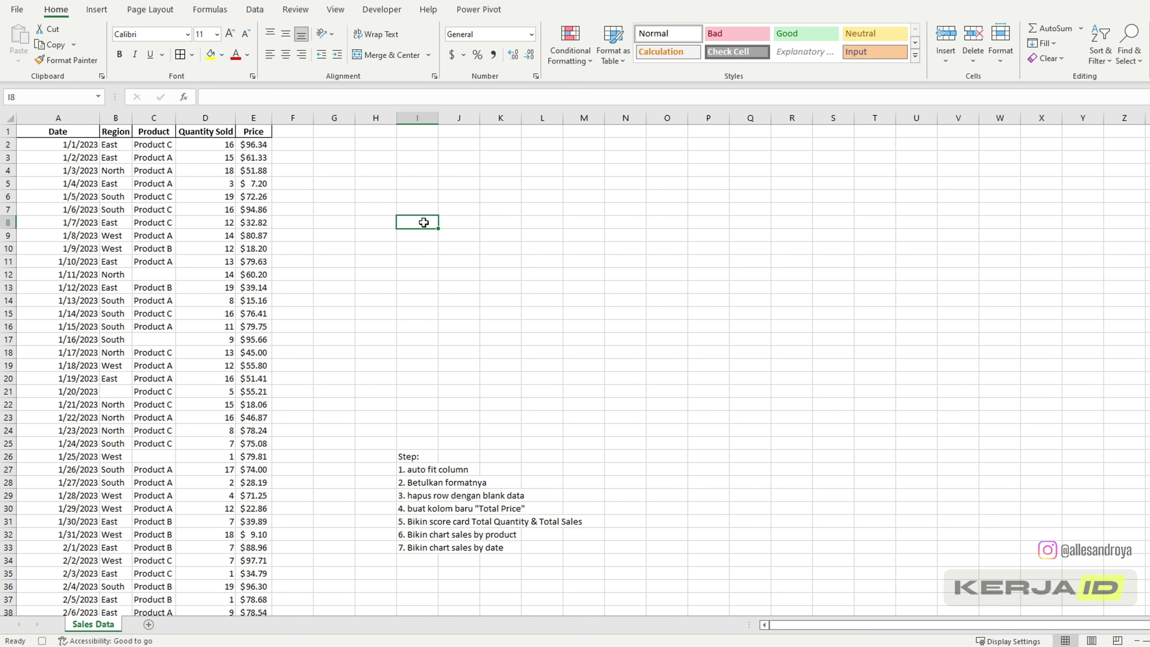
Examine the blank cells in the Region and Product columns of the sales table
{"action": "left_click", "coordinate": [168, 272]}
{"action": "left_click", "coordinate": [117, 391]}
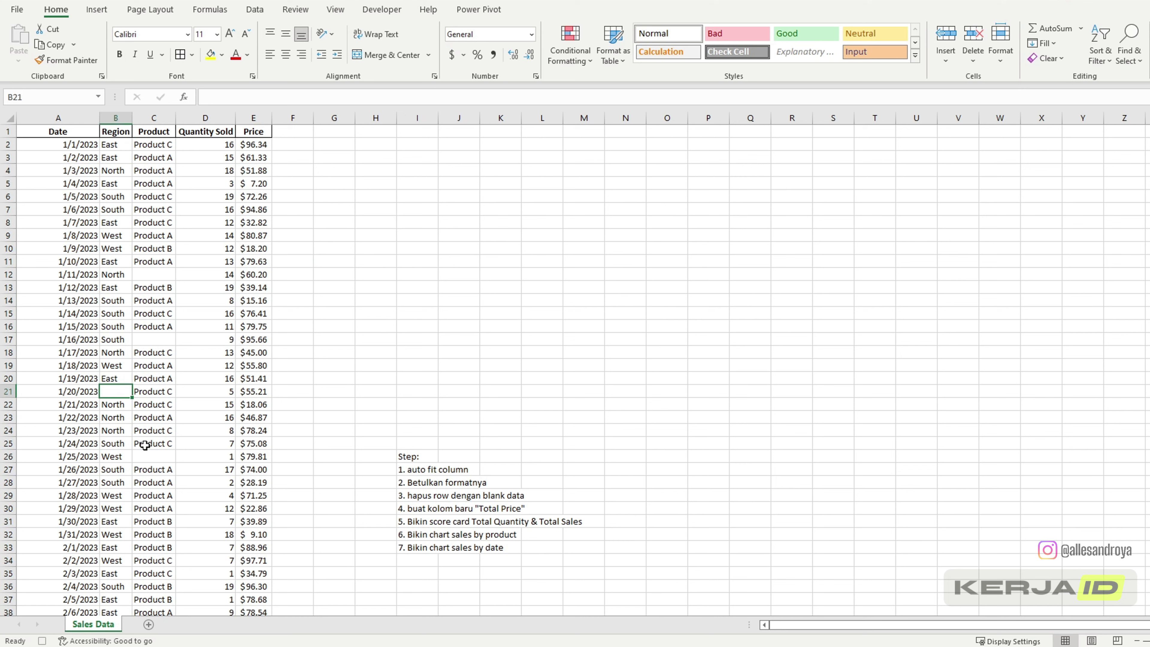
{"action": "left_click", "coordinate": [153, 455]}
{"action": "left_click", "coordinate": [155, 291]}
{"action": "left_click", "coordinate": [157, 275]}
{"action": "left_click", "coordinate": [117, 289]}
{"action": "left_click", "coordinate": [106, 206]}
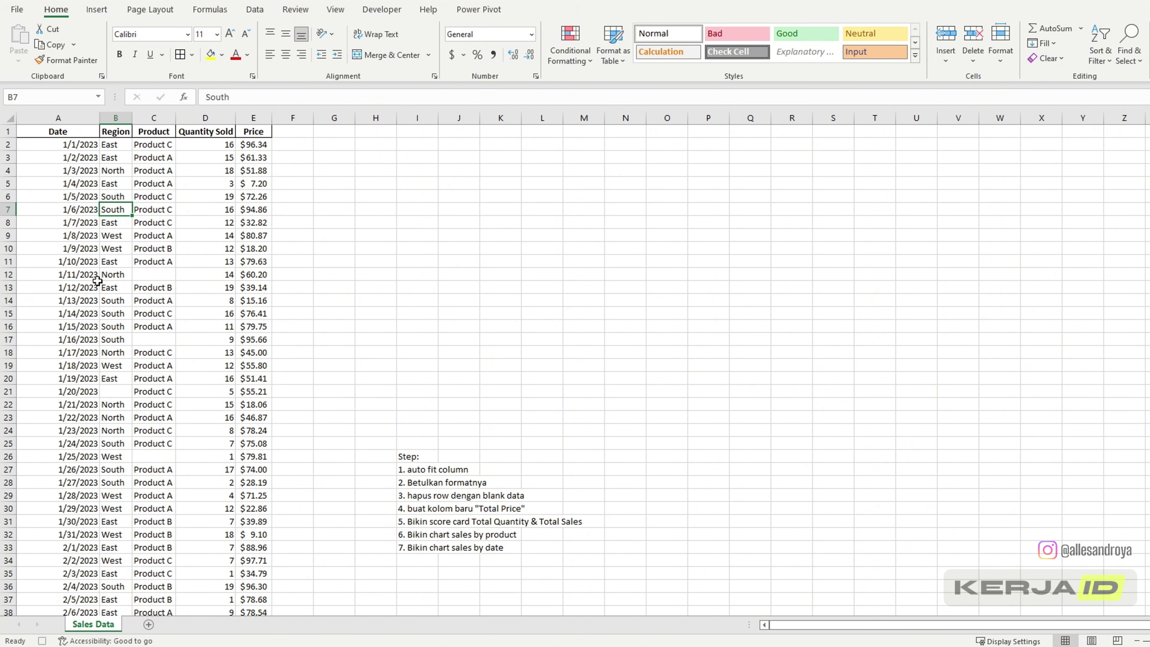
Copy the whole sales table into a new worksheet starting at A1, and return to the Sales Data sheet
{"action": "key", "text": "ctrl+a"}
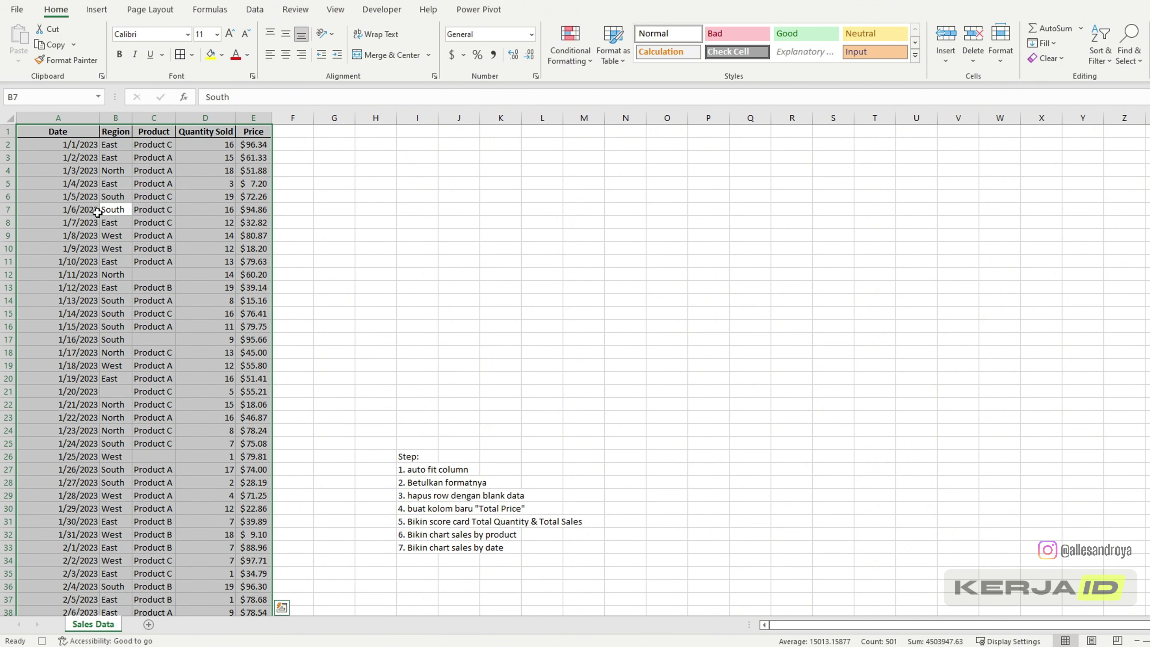
{"action": "key", "text": "ctrl+c"}
{"action": "left_click", "coordinate": [148, 624]}
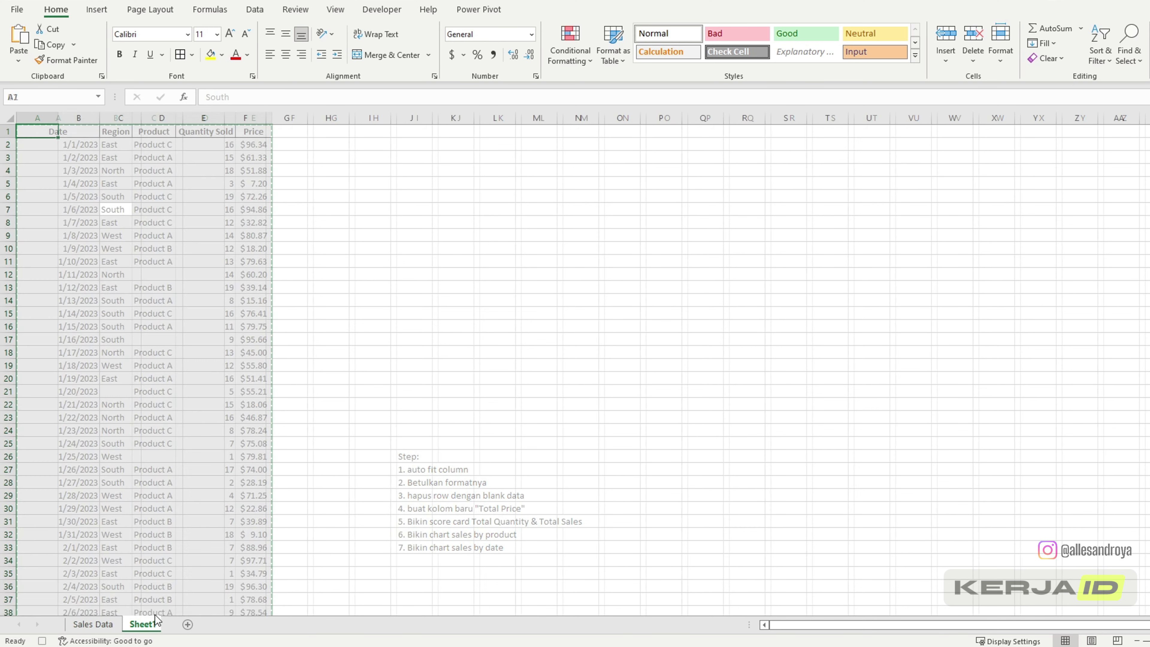
{"action": "key", "text": "ctrl+v"}
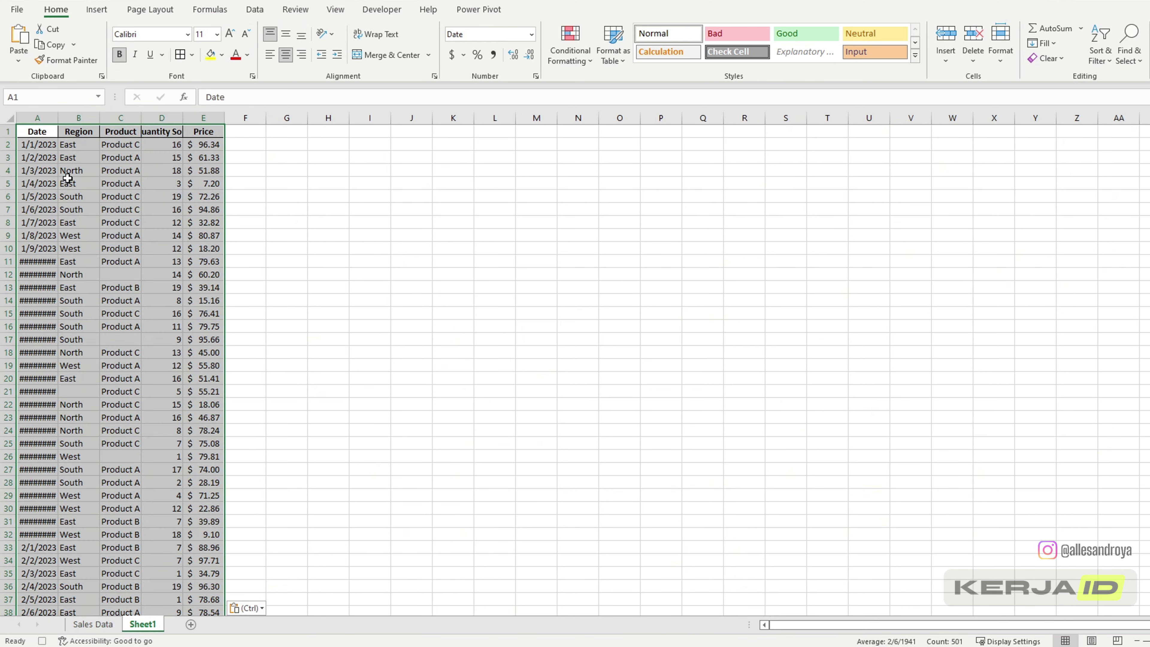
{"action": "left_click", "coordinate": [273, 365]}
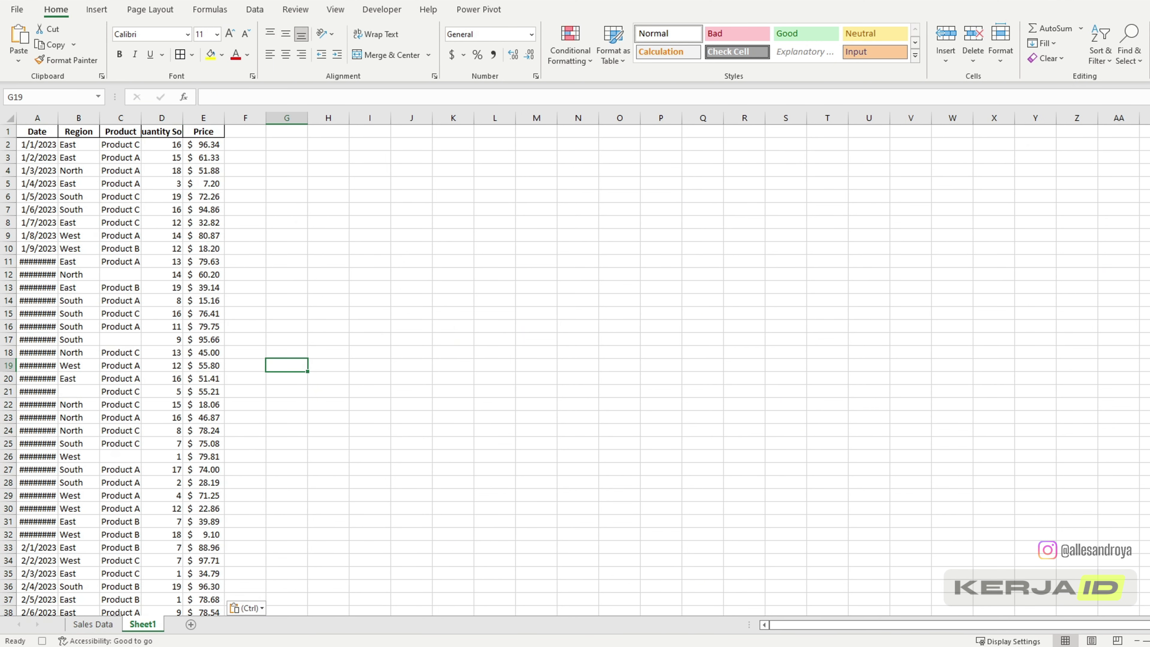
{"action": "left_click", "coordinate": [103, 625]}
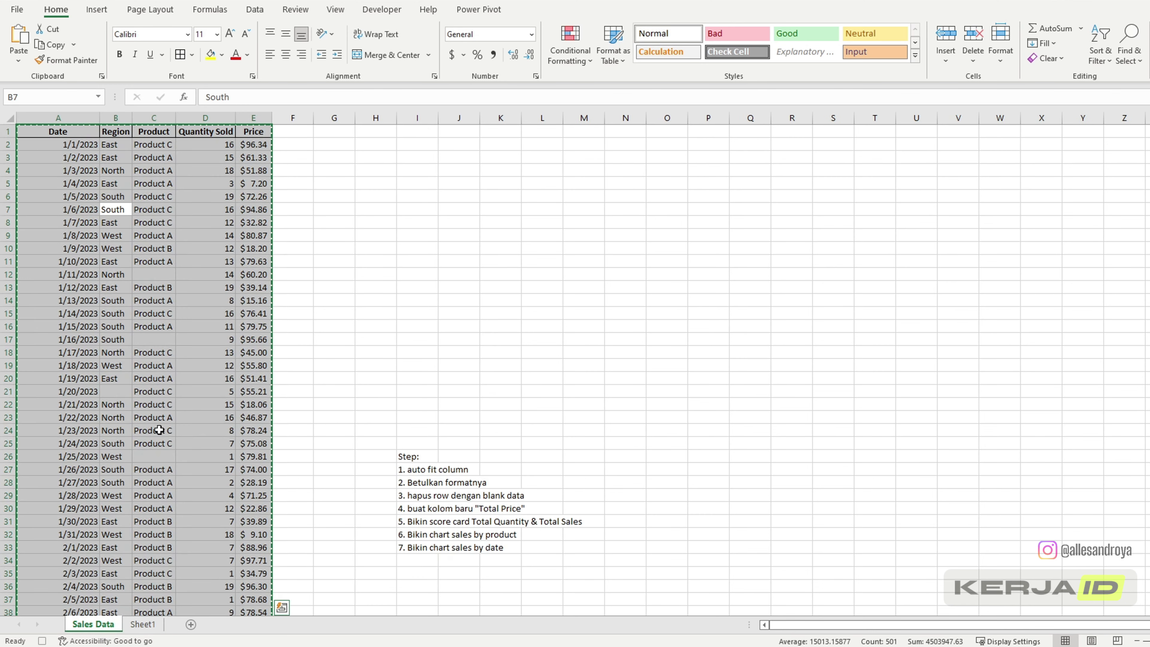
{"action": "left_click", "coordinate": [112, 250]}
{"action": "key", "text": "Escape"}
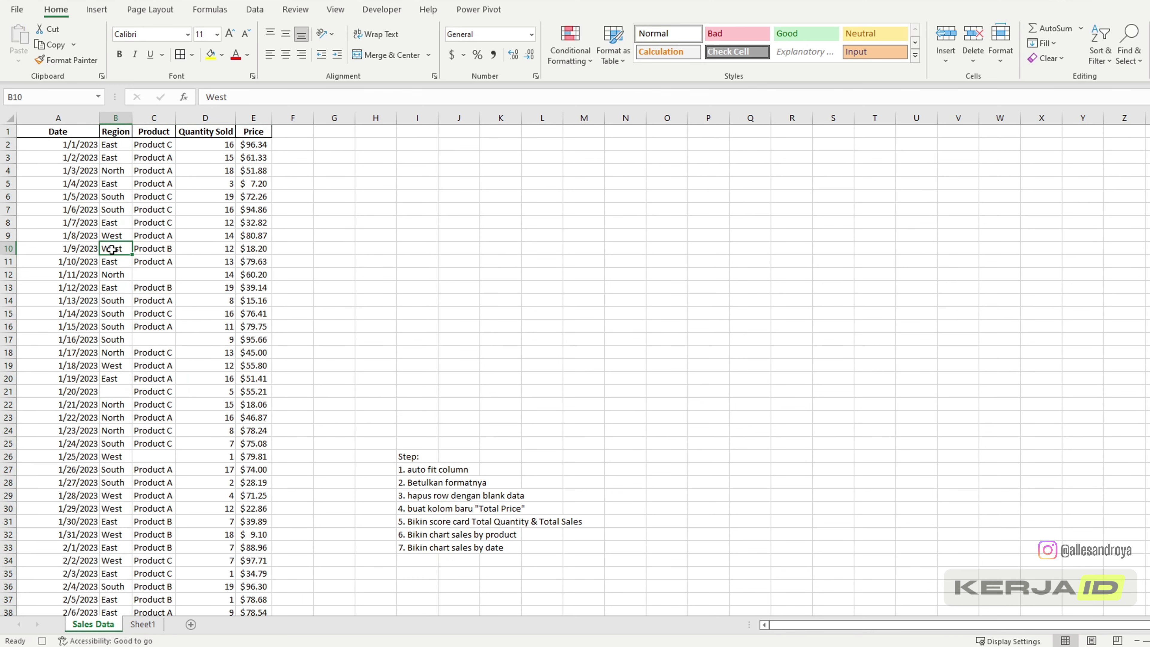
Select all blank cells in the sales table with Go To Special and delete their entire rows
{"action": "left_click", "coordinate": [112, 339]}
{"action": "key", "text": "ctrl+a"}
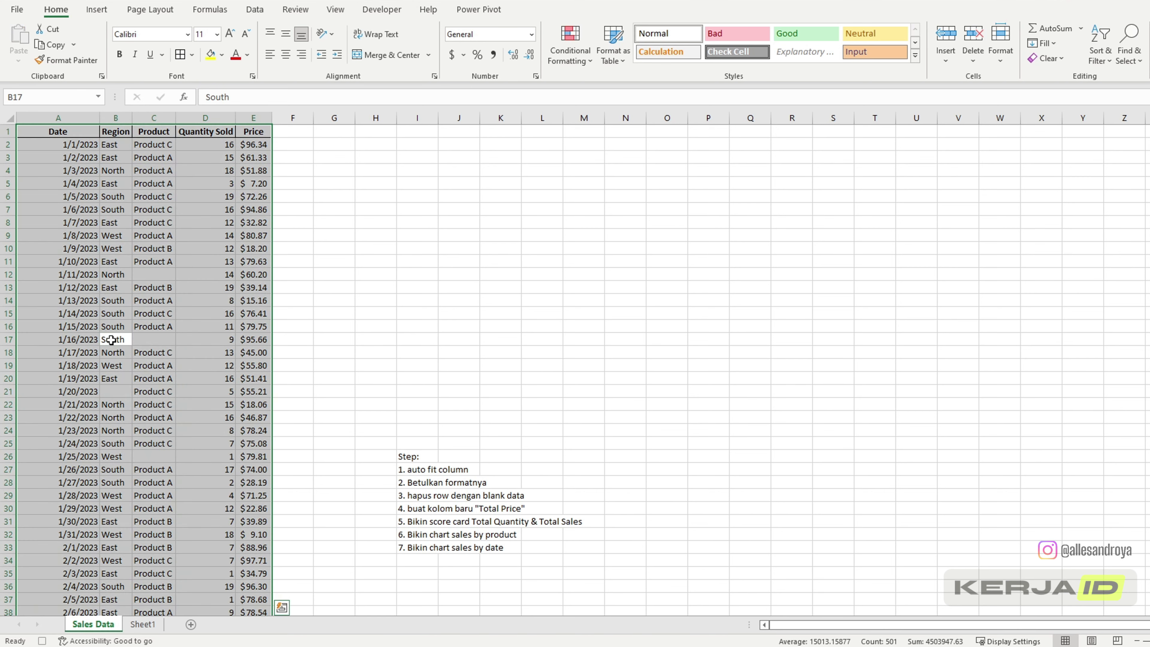
{"action": "key", "text": "ctrl+g"}
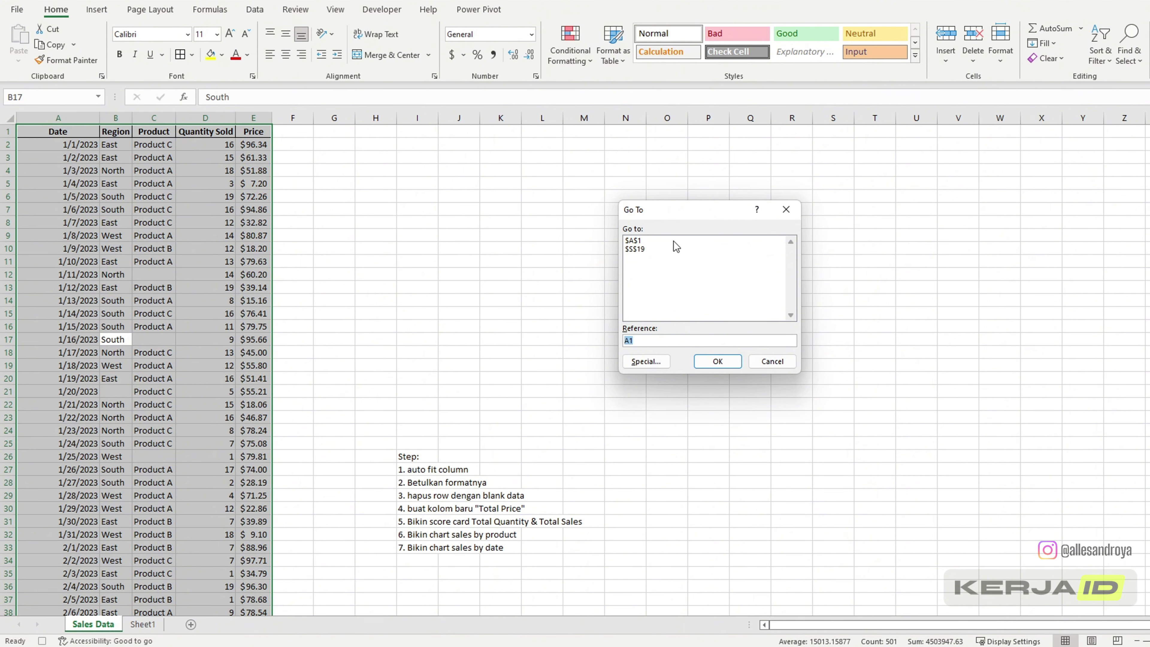
{"action": "left_click_drag", "start_coordinate": [674, 209], "coordinate": [389, 193]}
{"action": "left_click", "coordinate": [367, 349]}
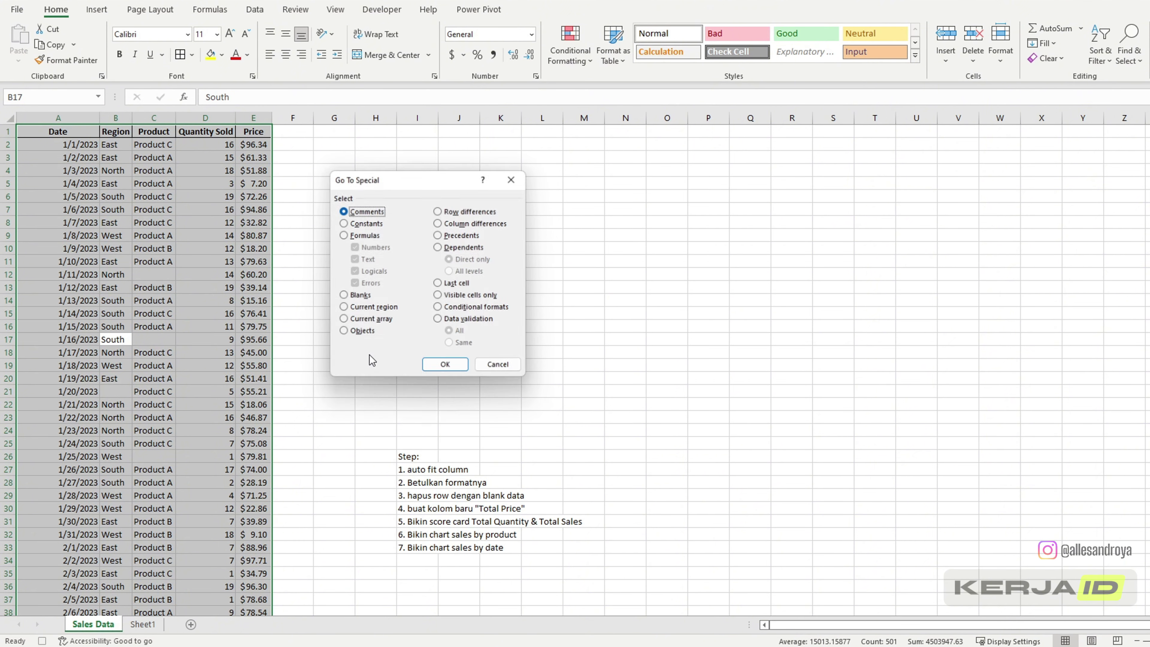
{"action": "left_click", "coordinate": [343, 297]}
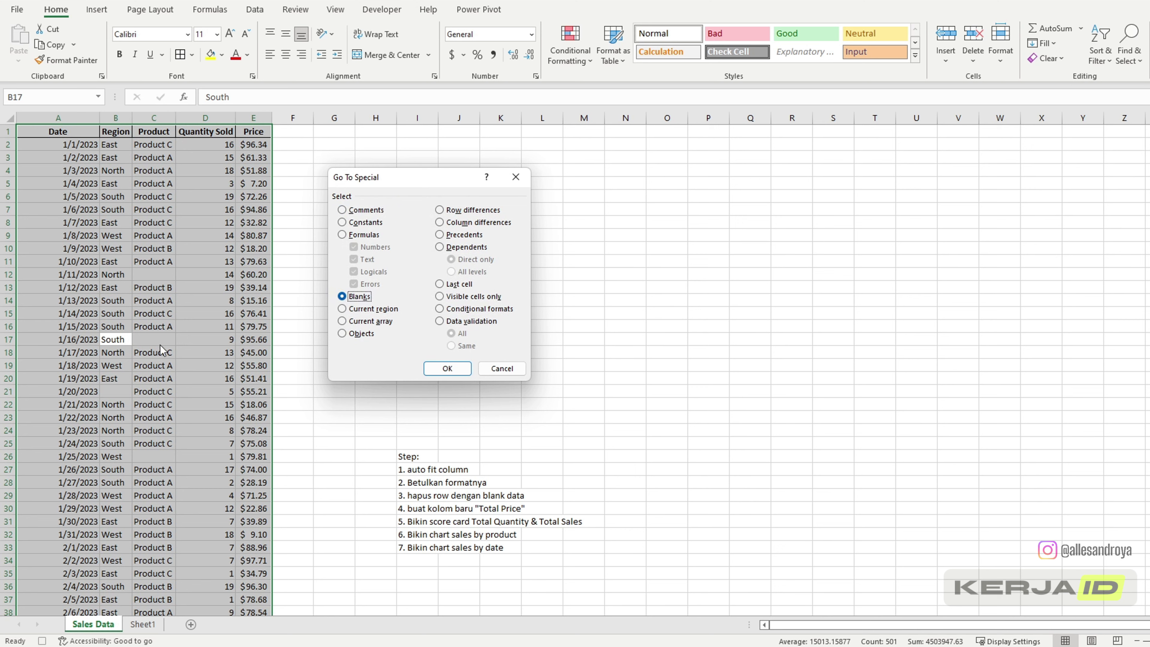
{"action": "left_click", "coordinate": [449, 369]}
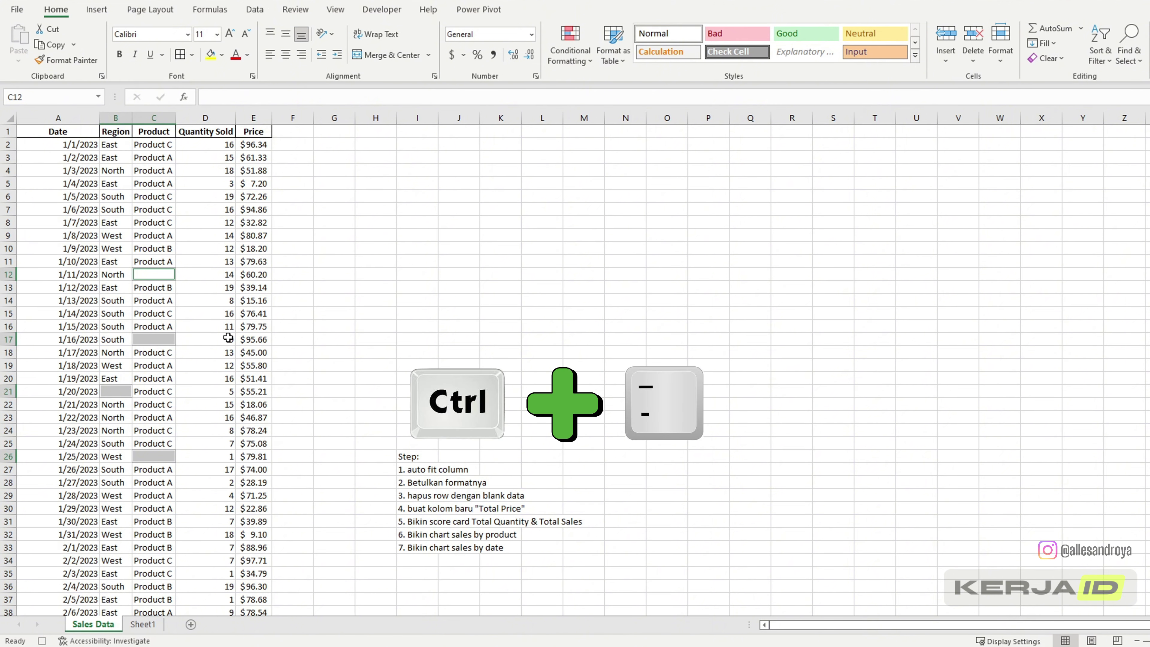
{"action": "key", "text": "ctrl+minus"}
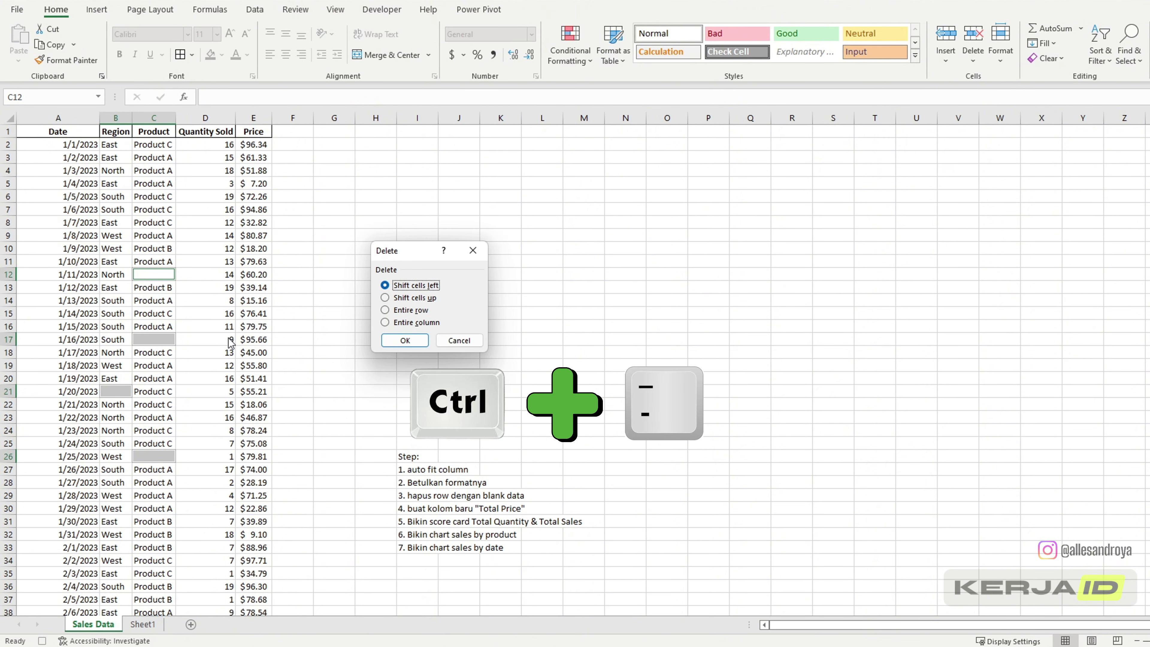
{"action": "left_click", "coordinate": [414, 310]}
{"action": "left_click", "coordinate": [404, 340]}
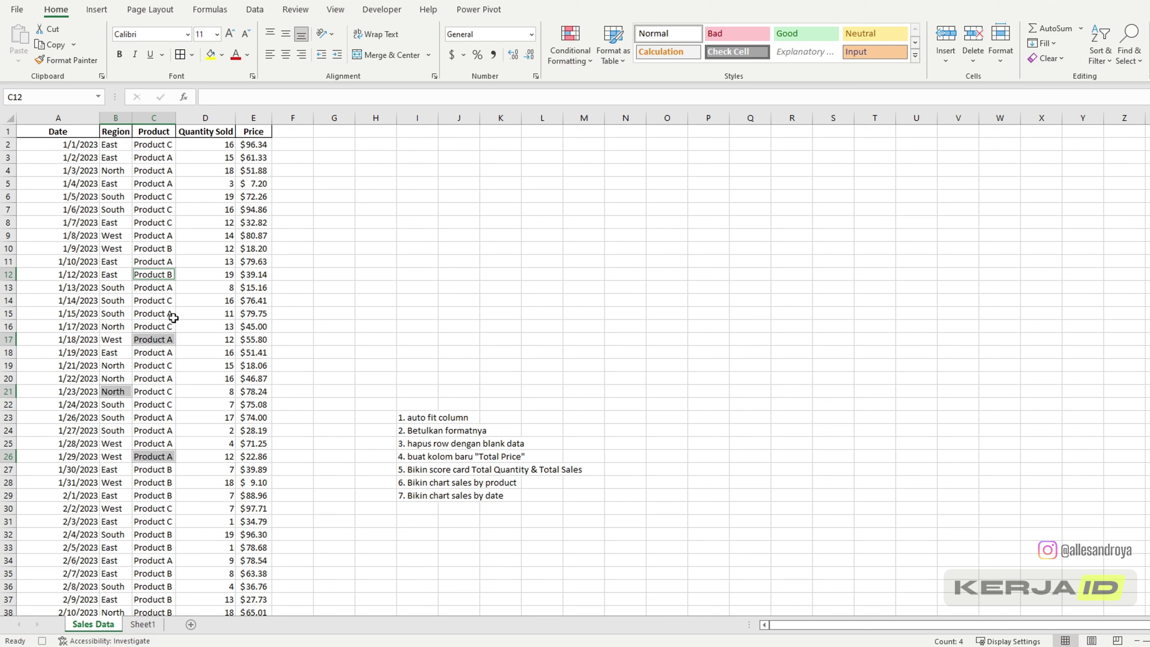
{"action": "left_click", "coordinate": [203, 352]}
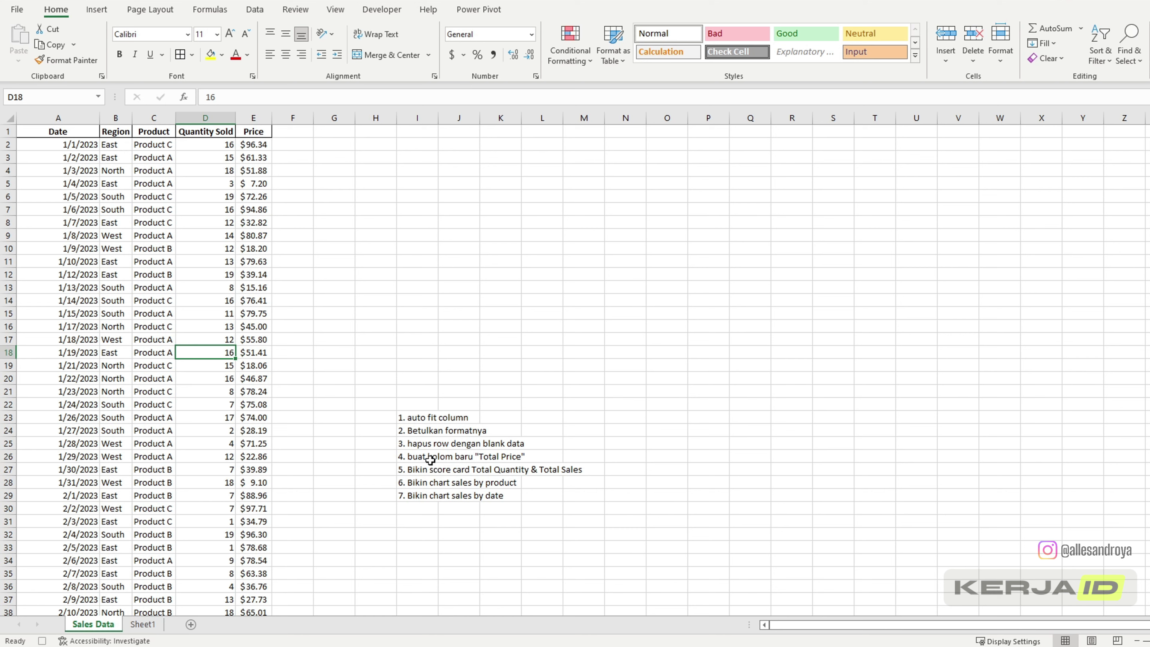
Add the header "Total Price" in cell F1, beside the Price column
{"action": "left_click", "coordinate": [286, 131]}
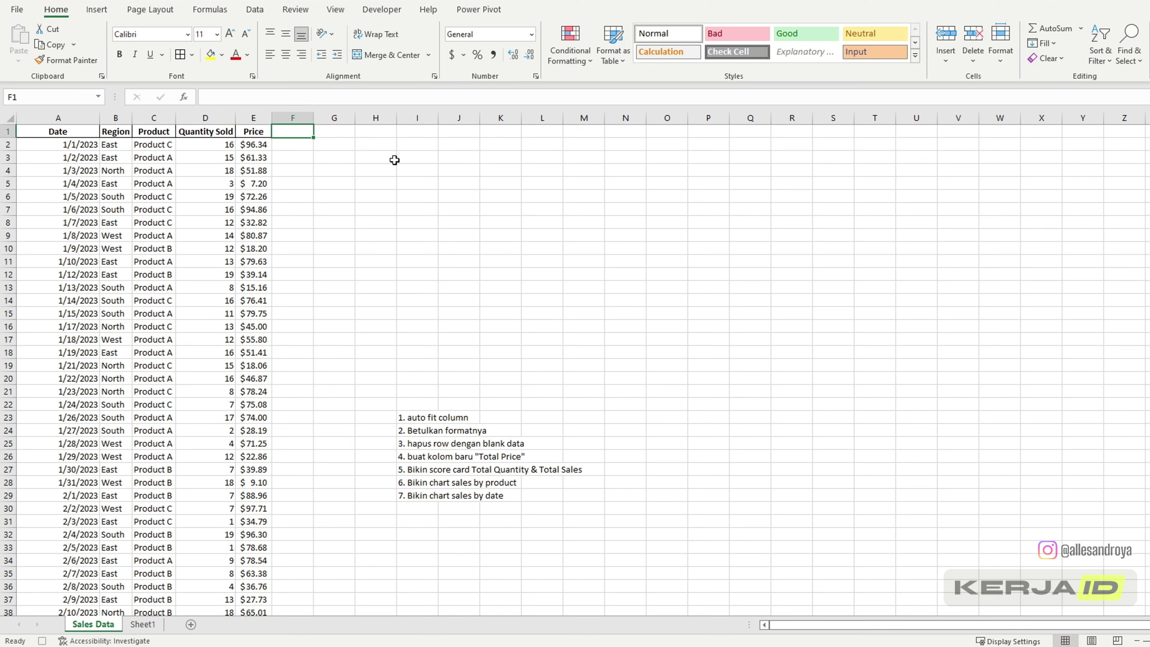
{"action": "type", "text": "Total Price"}
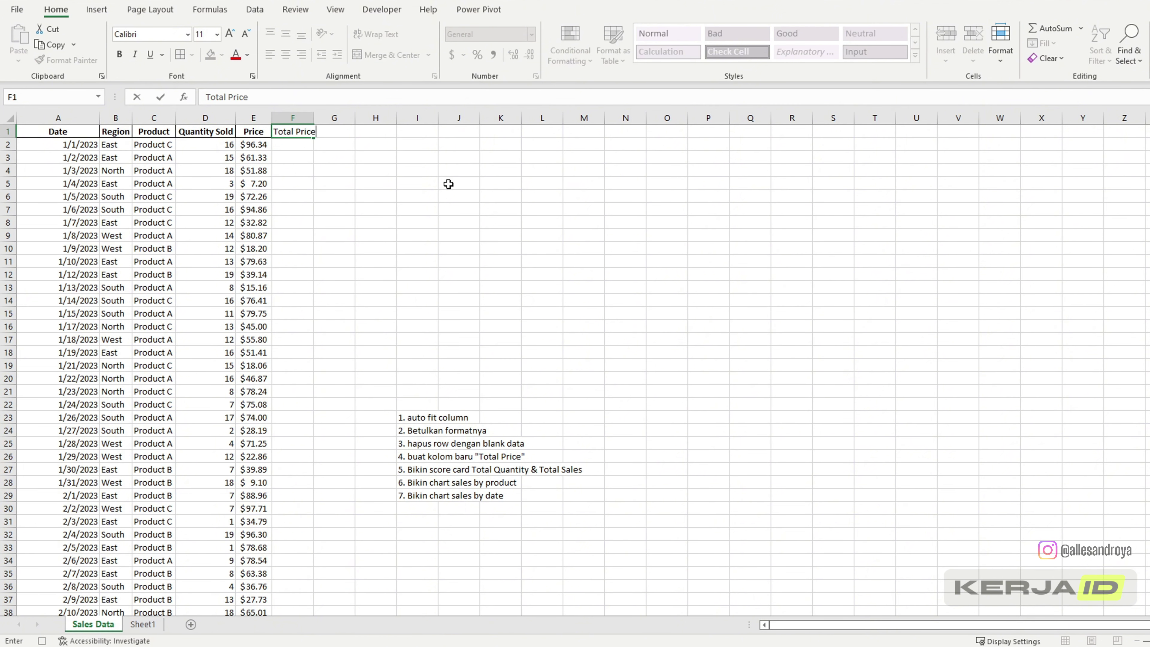
{"action": "key", "text": "Return"}
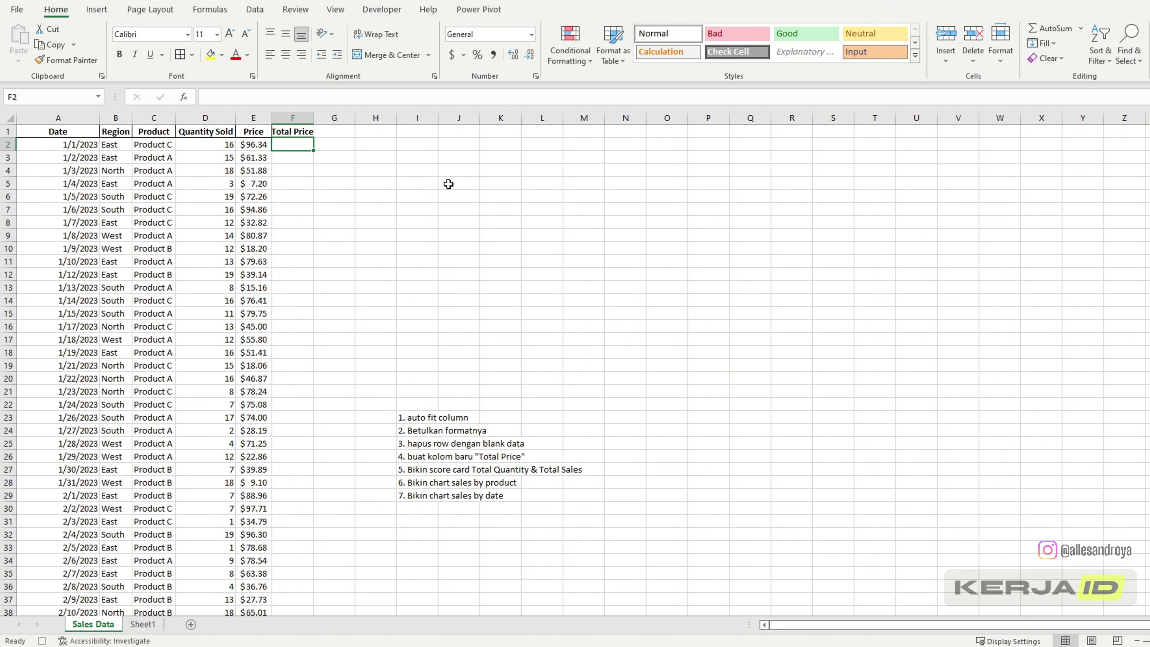
Calculate the total price in F2 with =E2*D2 and fill the formula down the whole Total Price column
{"action": "type", "text": "="}
{"action": "key", "text": "Left"}
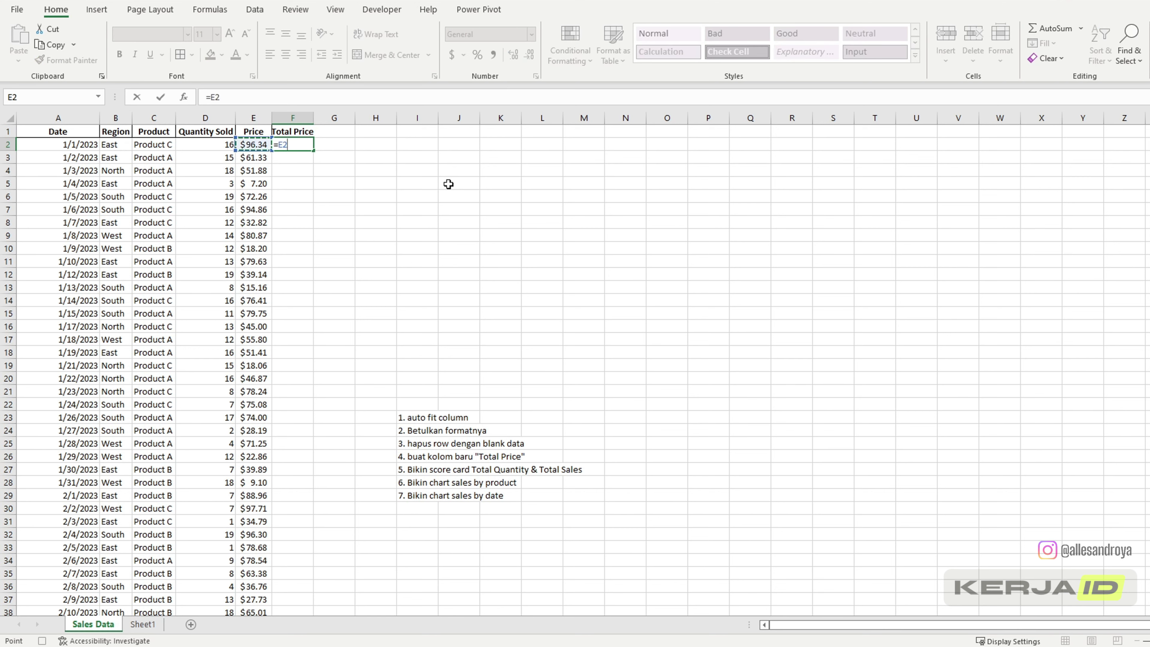
{"action": "type", "text": "*"}
{"action": "key", "text": "Left"}
{"action": "key", "text": "Left"}
{"action": "key", "text": "Return"}
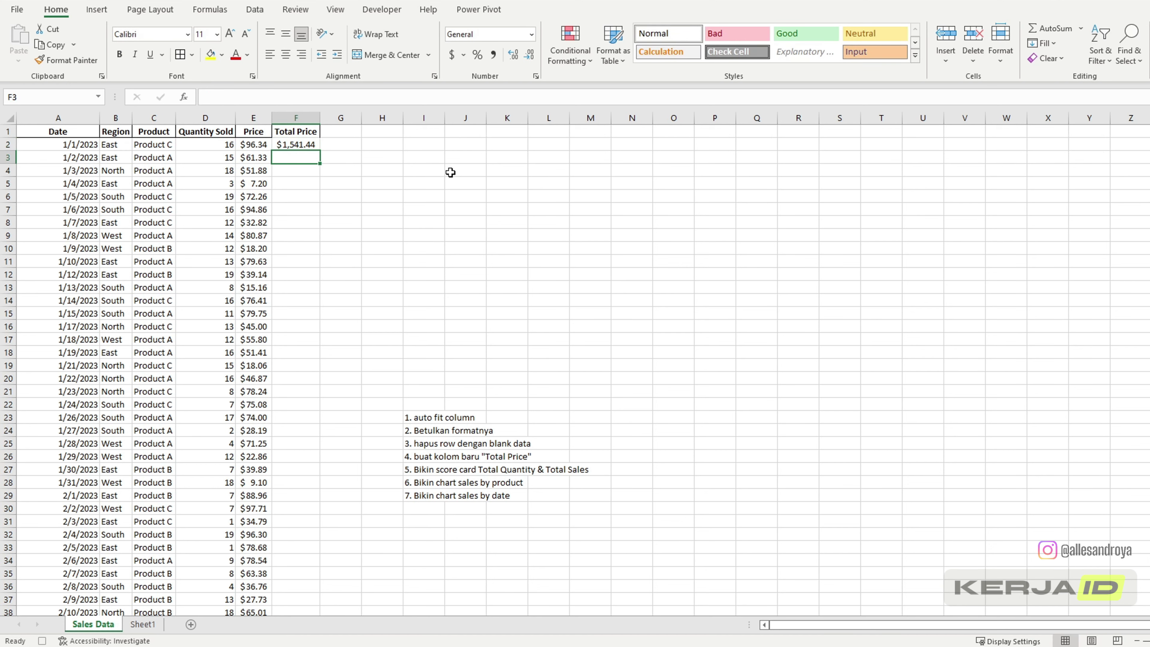
{"action": "left_click", "coordinate": [313, 145]}
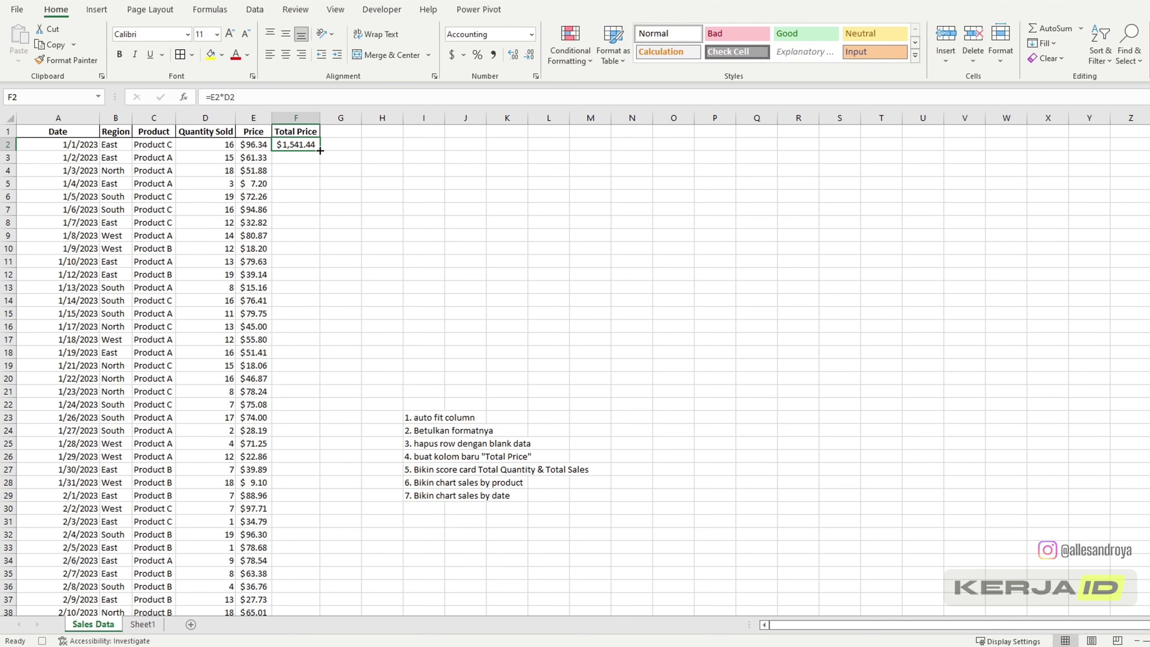
{"action": "double_click", "coordinate": [320, 151]}
Draw a text box about 2.07 by 1.08 inches over K5:N10 and fill it with light green
{"action": "left_click", "coordinate": [425, 470]}
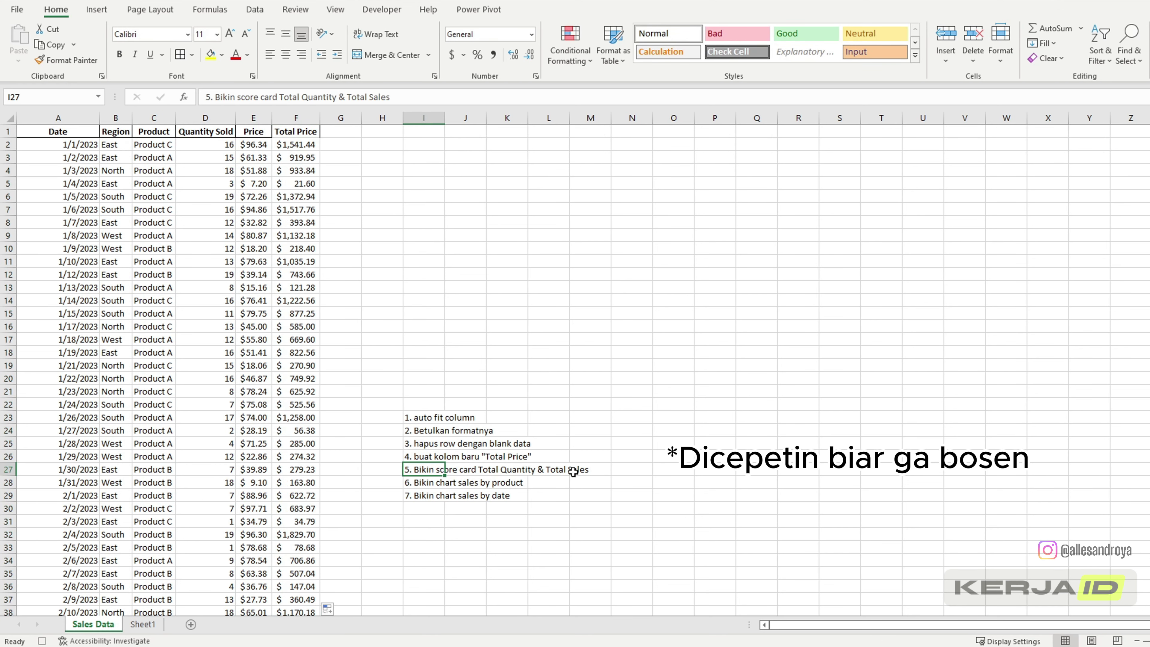
{"action": "left_click", "coordinate": [97, 9]}
{"action": "left_click", "coordinate": [973, 44]}
{"action": "left_click_drag", "start_coordinate": [507, 178], "coordinate": [636, 246]}
{"action": "left_click", "coordinate": [562, 9]}
{"action": "left_click", "coordinate": [484, 29]}
{"action": "left_click", "coordinate": [515, 71]}
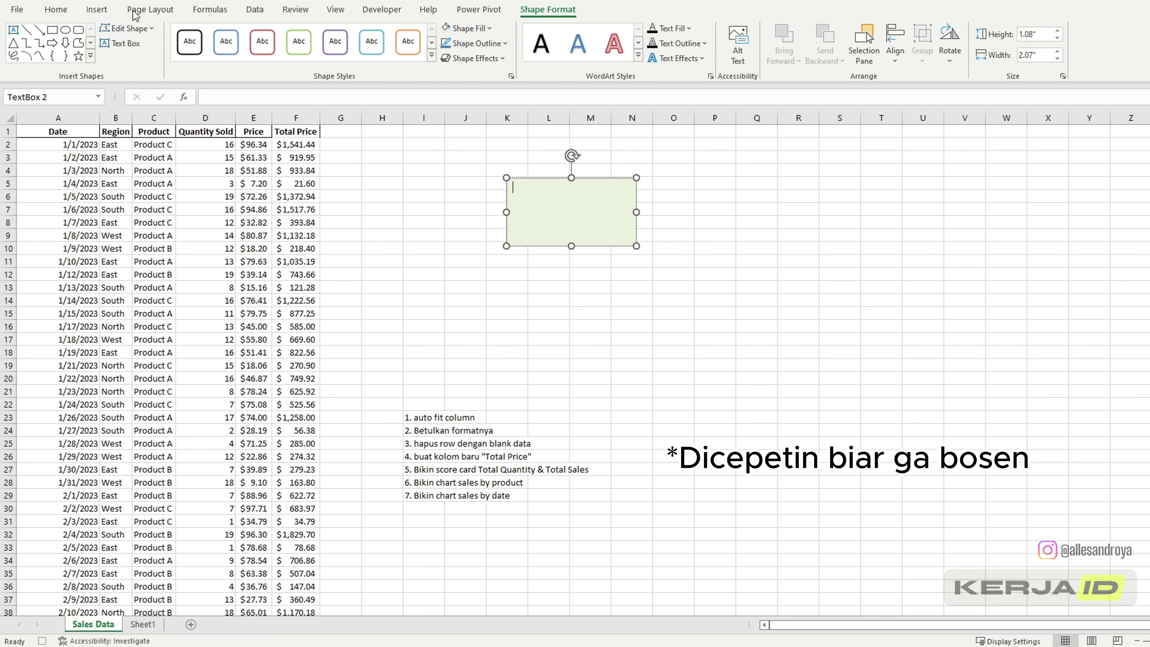
Give the green text box a dark green outline and centre its text vertically and horizontally
{"action": "left_click", "coordinate": [481, 43]}
{"action": "left_click", "coordinate": [457, 96]}
{"action": "left_click", "coordinate": [56, 10]}
{"action": "left_click", "coordinate": [286, 34]}
{"action": "left_click", "coordinate": [286, 55]}
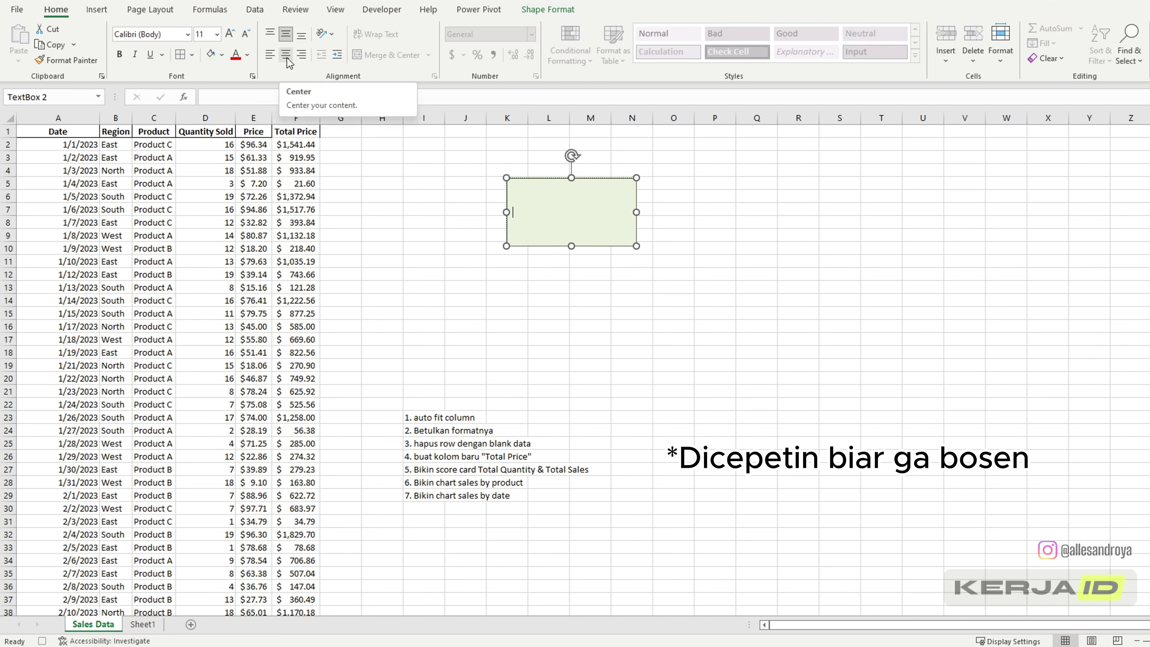
Sum the whole Total Price column F in cell I2
{"action": "left_click", "coordinate": [430, 145]}
{"action": "type", "text": "=SUM("}
{"action": "left_click", "coordinate": [296, 118]}
{"action": "key", "text": "Return"}
Link the green text box to cell I2 and format its value in bold at 18 pt
{"action": "left_click", "coordinate": [572, 212]}
{"action": "left_click", "coordinate": [231, 96]}
{"action": "type", "text": "="}
{"action": "left_click", "coordinate": [424, 145]}
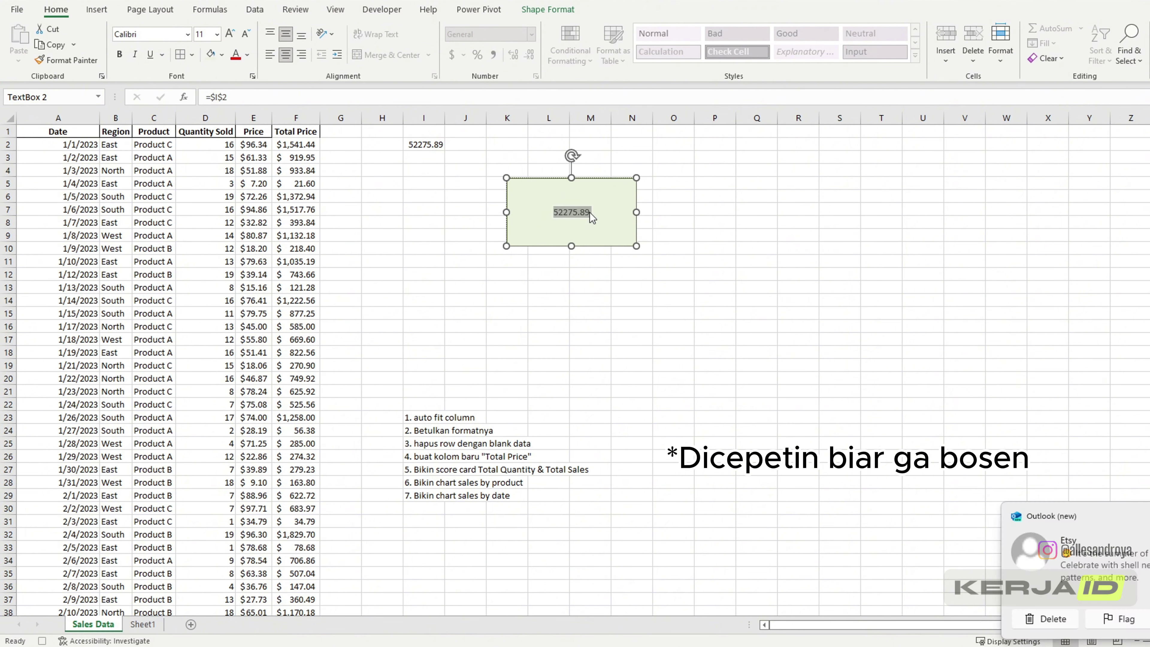
{"action": "left_click", "coordinate": [120, 55]}
{"action": "left_click", "coordinate": [549, 145]}
Add a label text box about 1.01 by 0.27 inches reading "Total Sales" inside the card's upper corner, without an outline
{"action": "left_click", "coordinate": [97, 9]}
{"action": "left_click", "coordinate": [972, 44]}
{"action": "left_click_drag", "start_coordinate": [510, 180], "coordinate": [575, 198]}
{"action": "type", "text": "Total Sales"}
{"action": "left_click", "coordinate": [548, 10]}
{"action": "left_click", "coordinate": [479, 43]}
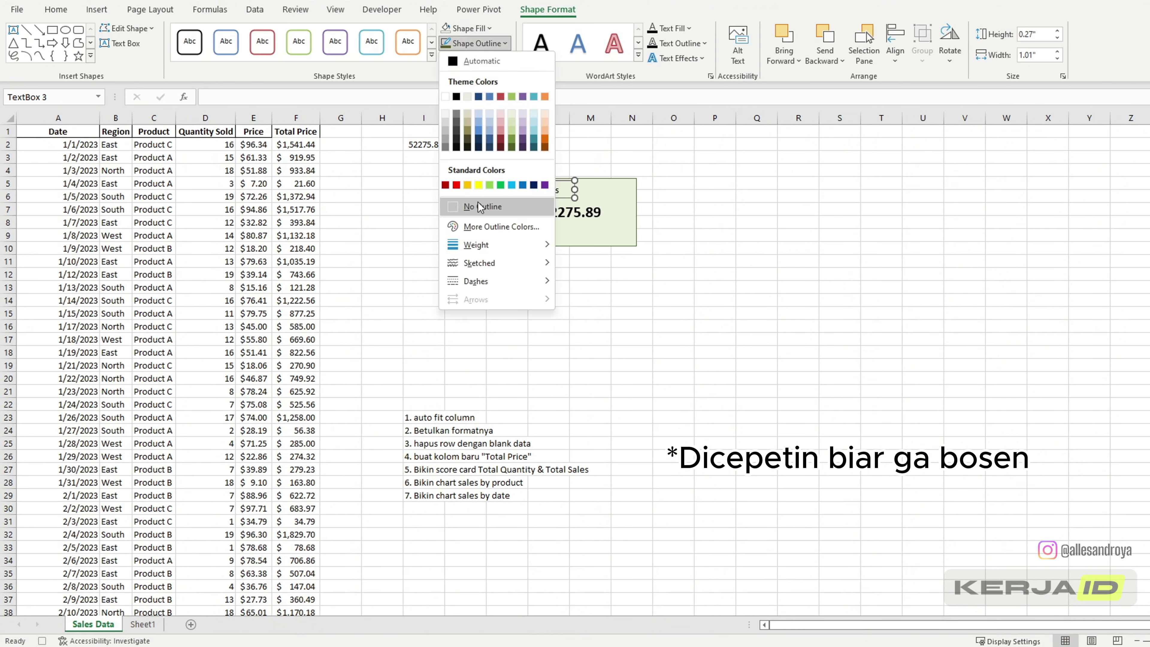
{"action": "left_click", "coordinate": [479, 207]}
Duplicate the Total Sales card beside the original and change the copy's label to "Total Qty"
{"action": "left_click", "coordinate": [623, 246], "text": "ctrl"}
{"action": "left_click_drag", "start_coordinate": [623, 247], "coordinate": [776, 248]}
{"action": "type", "text": "Qty"}
Sum the Quantity Sold column D in J2 and link the Total Qty card's value to that cell in bold
{"action": "left_click", "coordinate": [466, 145]}
{"action": "type", "text": "=SUM("}
{"action": "left_click", "coordinate": [205, 117]}
{"action": "key", "text": "Return"}
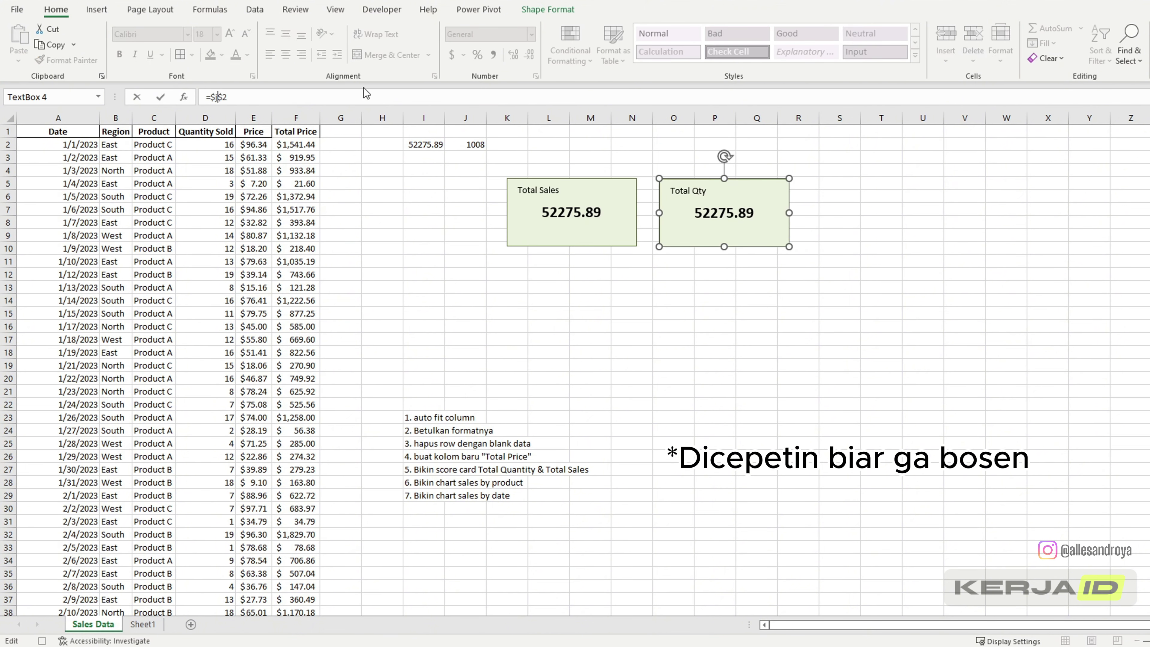
{"action": "key", "text": "Return"}
{"action": "double_click", "coordinate": [725, 213]}
{"action": "left_click", "coordinate": [119, 55]}
Try a bar chart built from the entire Product and Total Price columns, and delete it
{"action": "left_click", "coordinate": [840, 262]}
{"action": "left_click", "coordinate": [206, 249]}
{"action": "key", "text": "ctrl+a"}
{"action": "left_click", "coordinate": [96, 10]}
{"action": "left_click", "coordinate": [296, 222]}
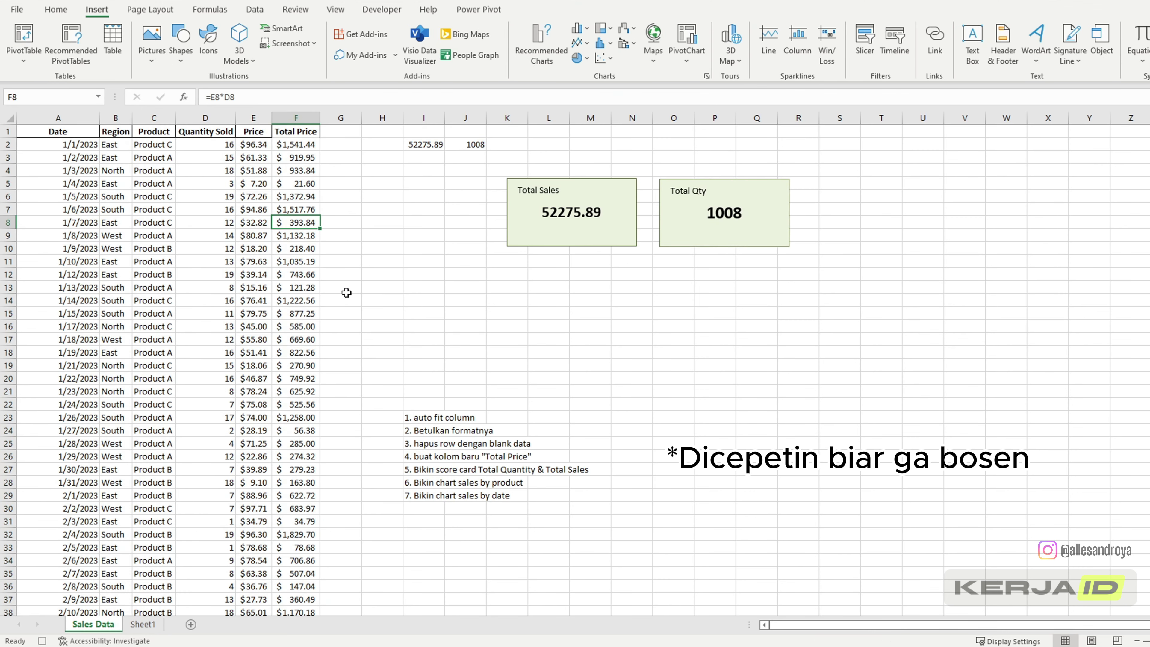
{"action": "left_click", "coordinate": [154, 118]}
{"action": "left_click", "coordinate": [296, 118], "text": "ctrl"}
{"action": "left_click", "coordinate": [580, 29]}
{"action": "left_click", "coordinate": [589, 198]}
{"action": "left_click_drag", "start_coordinate": [698, 288], "coordinate": [778, 269]}
{"action": "key", "text": "Delete"}
{"action": "left_click", "coordinate": [726, 330]}
List the unique products from column C in V7 with UNIQUE, under the headers "Product" in V6 and "Total Price" in W6
{"action": "left_click", "coordinate": [957, 212]}
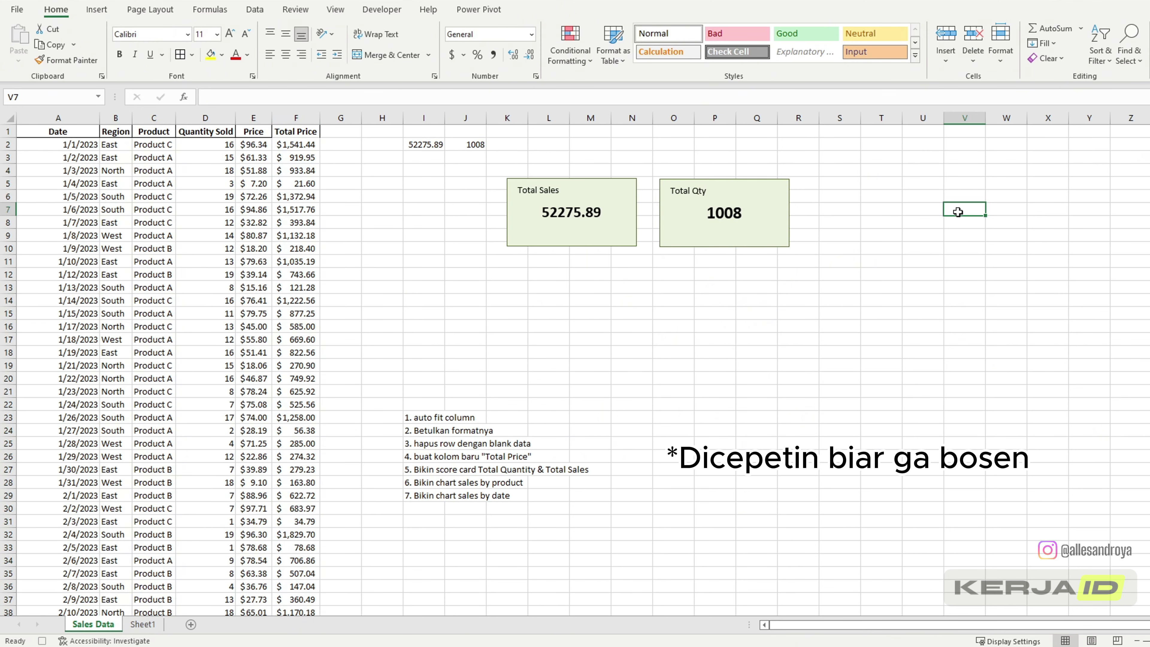
{"action": "type", "text": "=UNIQUE("}
{"action": "left_click", "coordinate": [155, 146]}
{"action": "key", "text": "ctrl+shift+Down"}
{"action": "key", "text": "Return"}
{"action": "left_click", "coordinate": [953, 192]}
{"action": "type", "text": "Product"}
{"action": "key", "text": "Right"}
{"action": "type", "text": "Total Price"}
{"action": "key", "text": "Return"}
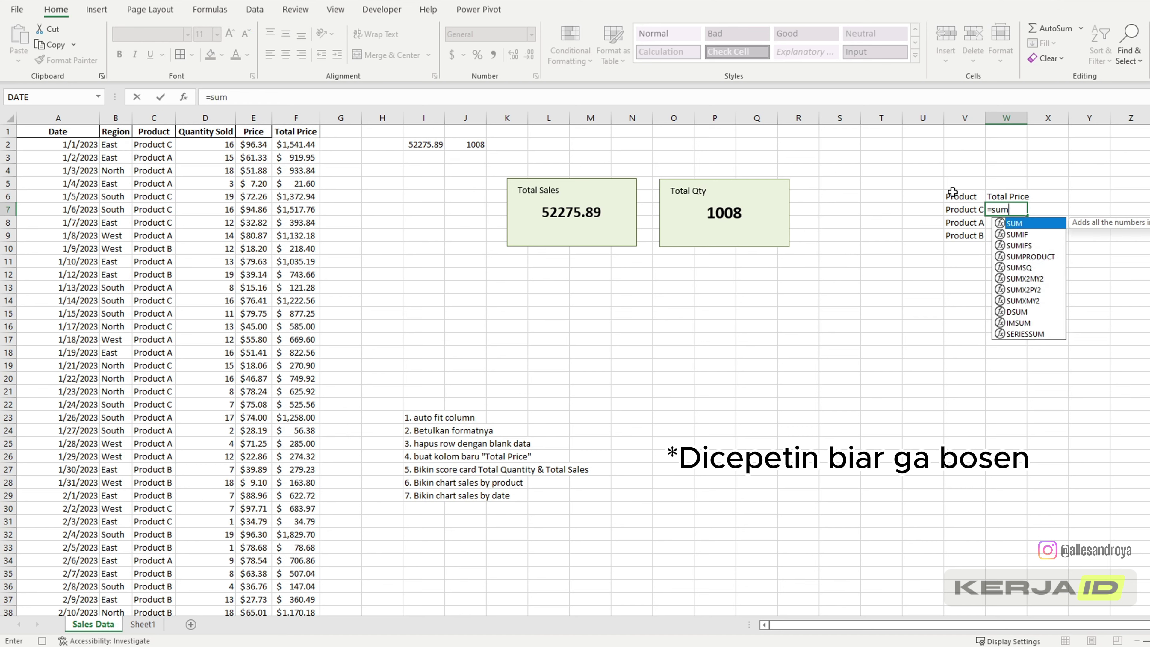
Total the sales of each listed product in W7:W9 with SUMIF, matching column C and summing column F
{"action": "type", "text": "if("}
{"action": "left_click", "coordinate": [154, 117]}
{"action": "type", "text": ","}
{"action": "left_click", "coordinate": [964, 210]}
{"action": "type", "text": ","}
{"action": "left_click", "coordinate": [296, 118]}
{"action": "key", "text": "Return"}
Insert a clustered bar chart of the product summary V6:W9 and place it just below that summary
{"action": "left_click_drag", "start_coordinate": [965, 195], "coordinate": [1007, 235]}
{"action": "left_click", "coordinate": [97, 9]}
{"action": "left_click", "coordinate": [580, 29]}
{"action": "left_click", "coordinate": [589, 198]}
{"action": "left_click_drag", "start_coordinate": [641, 283], "coordinate": [936, 267]}
{"action": "left_click", "coordinate": [798, 456]}
Insert a line chart of the Date and Total Price columns and place it below the bar chart
{"action": "left_click", "coordinate": [74, 117]}
{"action": "left_click", "coordinate": [296, 117], "text": "ctrl"}
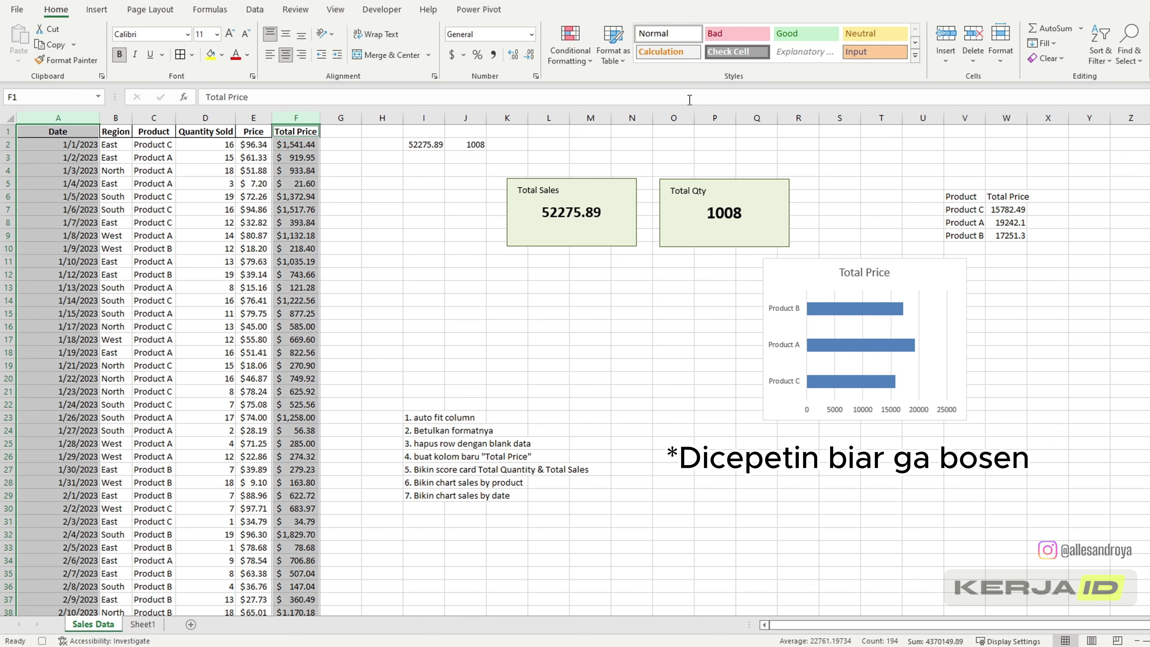
{"action": "left_click", "coordinate": [97, 9]}
{"action": "left_click", "coordinate": [580, 44]}
{"action": "left_click", "coordinate": [589, 84]}
{"action": "left_click_drag", "start_coordinate": [670, 331], "coordinate": [878, 484]}
Stop recording the macro
{"action": "left_click", "coordinate": [382, 9]}
{"action": "left_click", "coordinate": [93, 29]}
{"action": "left_click", "coordinate": [465, 261]}
{"action": "left_click", "coordinate": [256, 302]}
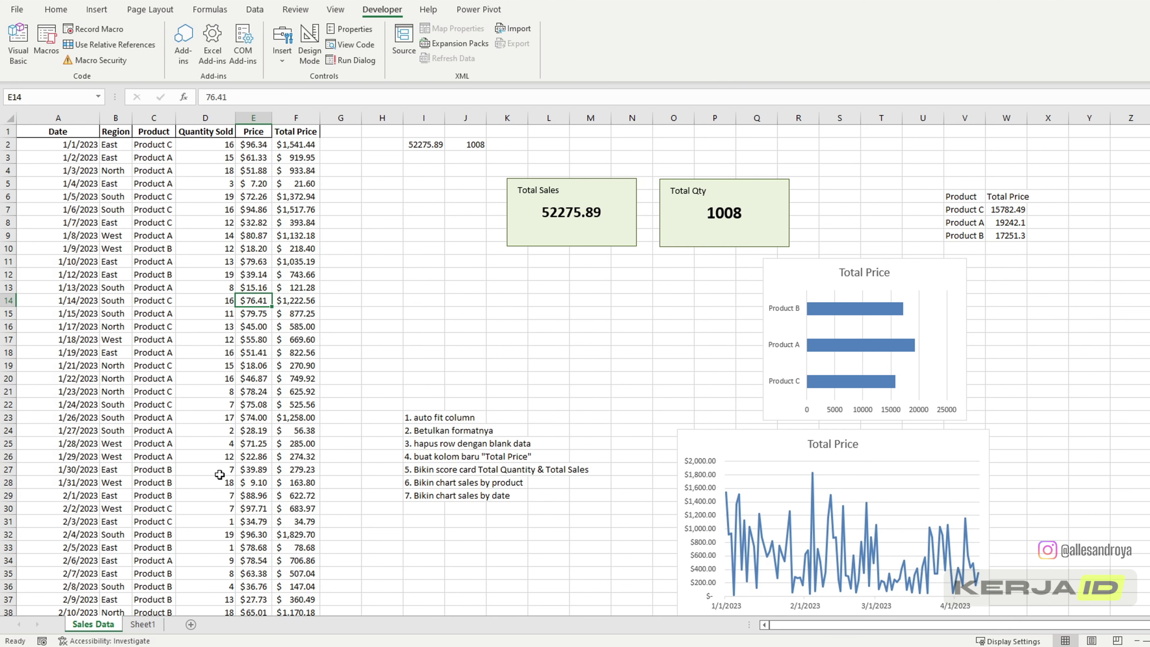
Test the recorded Summary macro by running it from Sheet4, which holds the raw copy of the sales table
{"action": "left_click", "coordinate": [142, 626]}
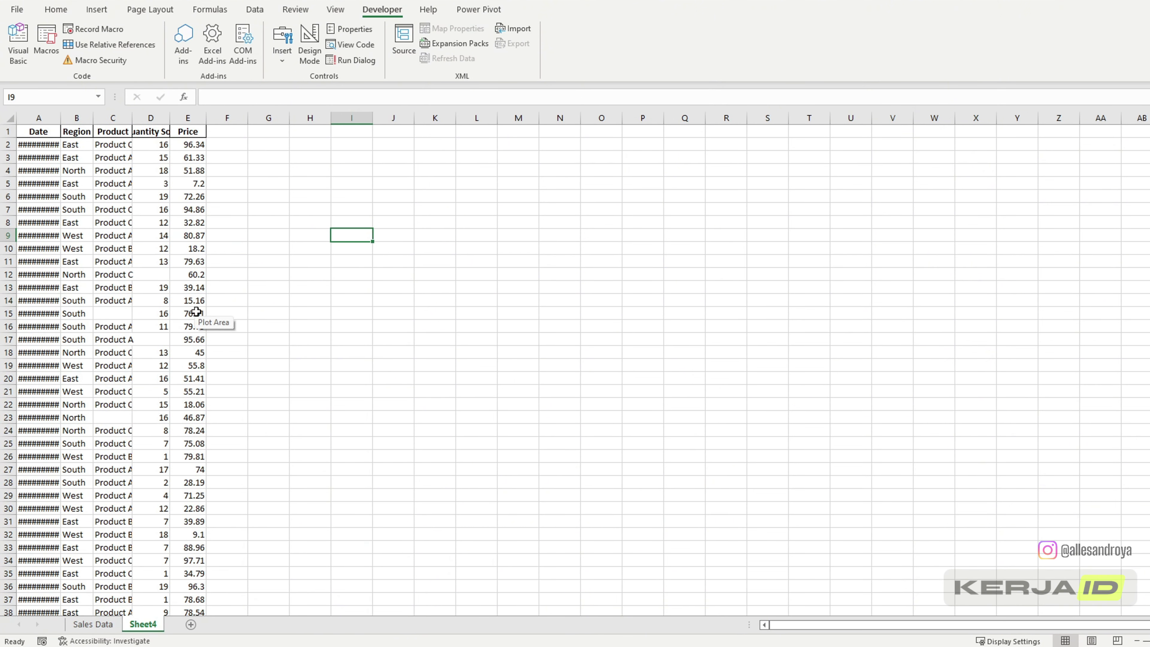
{"action": "left_click", "coordinate": [63, 186]}
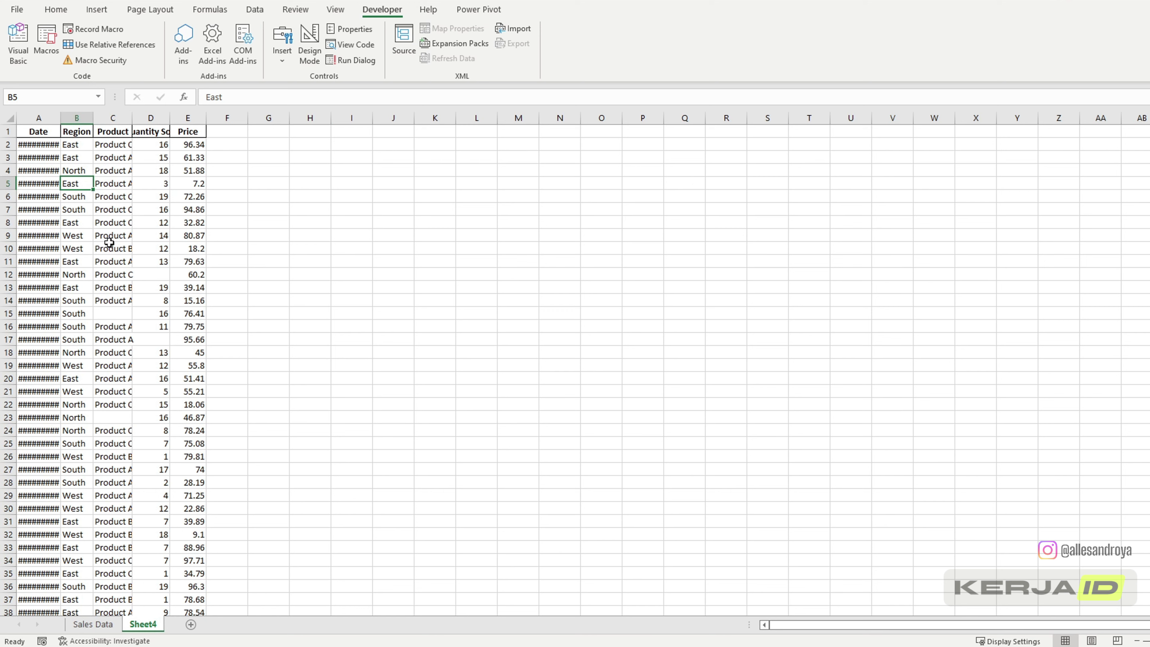
{"action": "left_click", "coordinate": [362, 248]}
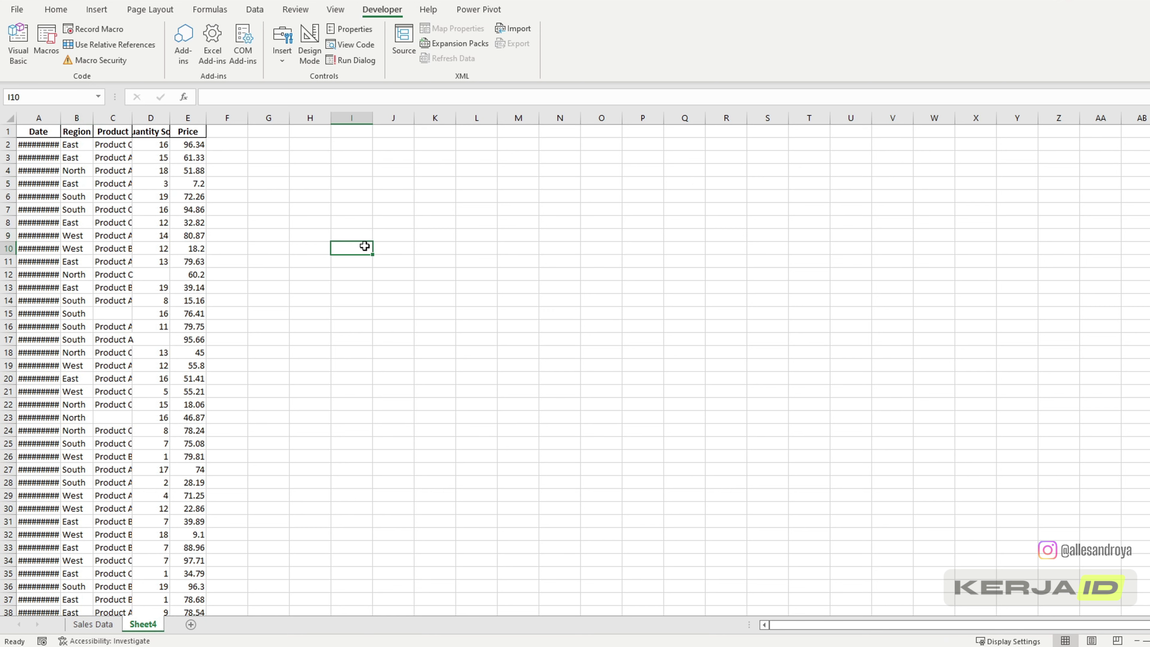
{"action": "left_click", "coordinate": [508, 230]}
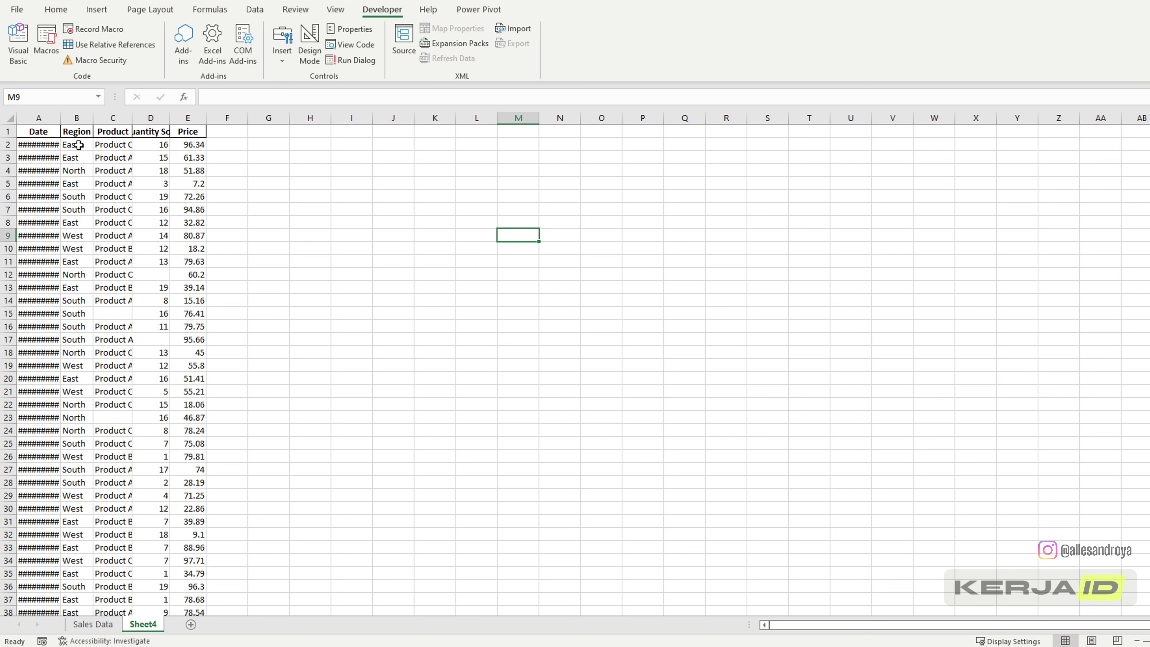
{"action": "left_click", "coordinate": [47, 132]}
{"action": "left_click", "coordinate": [597, 224]}
{"action": "left_click", "coordinate": [360, 238]}
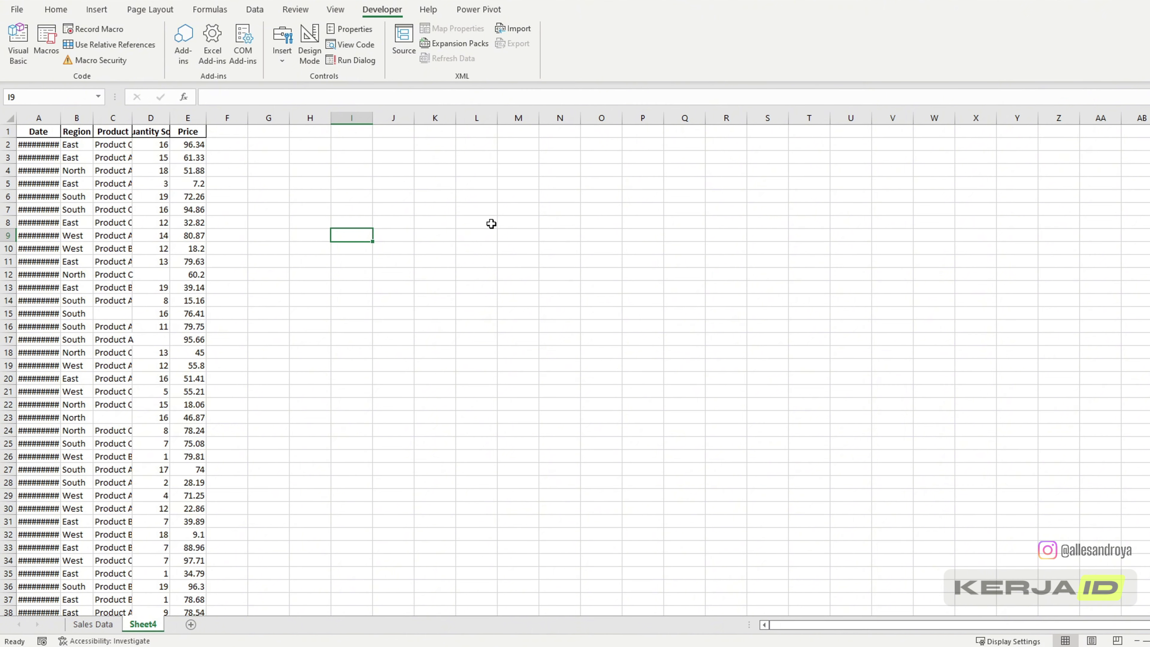
{"action": "key", "text": "ctrl+q"}
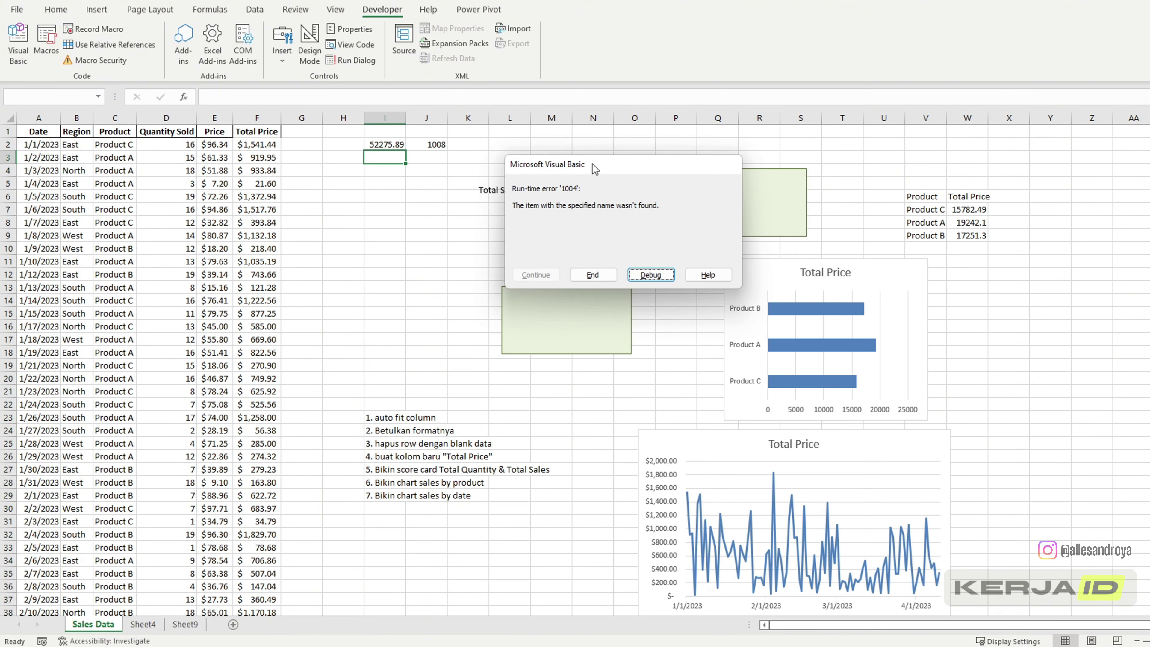
{"action": "left_click_drag", "start_coordinate": [595, 167], "coordinate": [255, 226]}
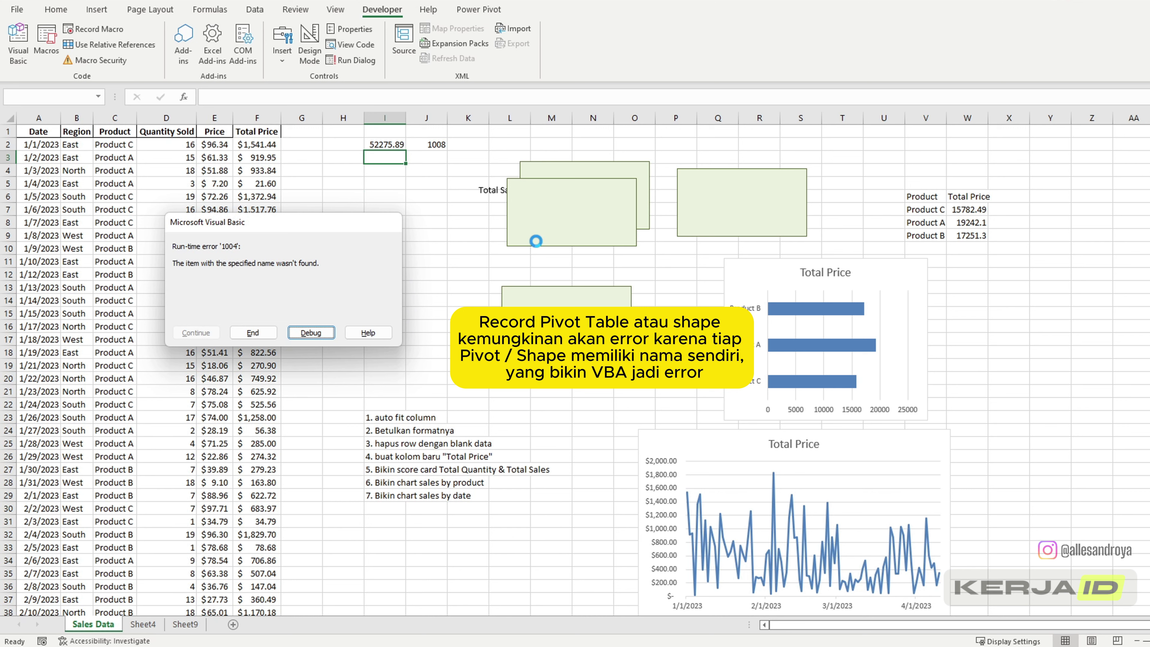
{"action": "left_click_drag", "start_coordinate": [319, 227], "coordinate": [494, 181]}
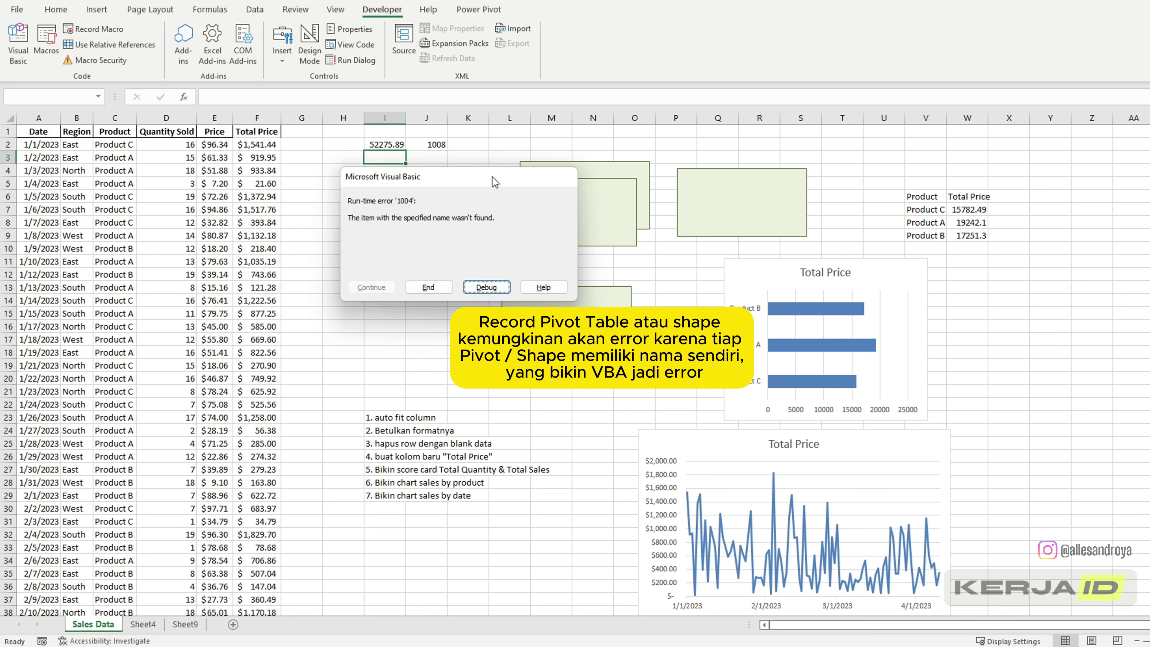
Debug the halted macro, examine the "TextBox 2" reference in the highlighted code line, and close the editor to stop the debugger
{"action": "left_click", "coordinate": [485, 287]}
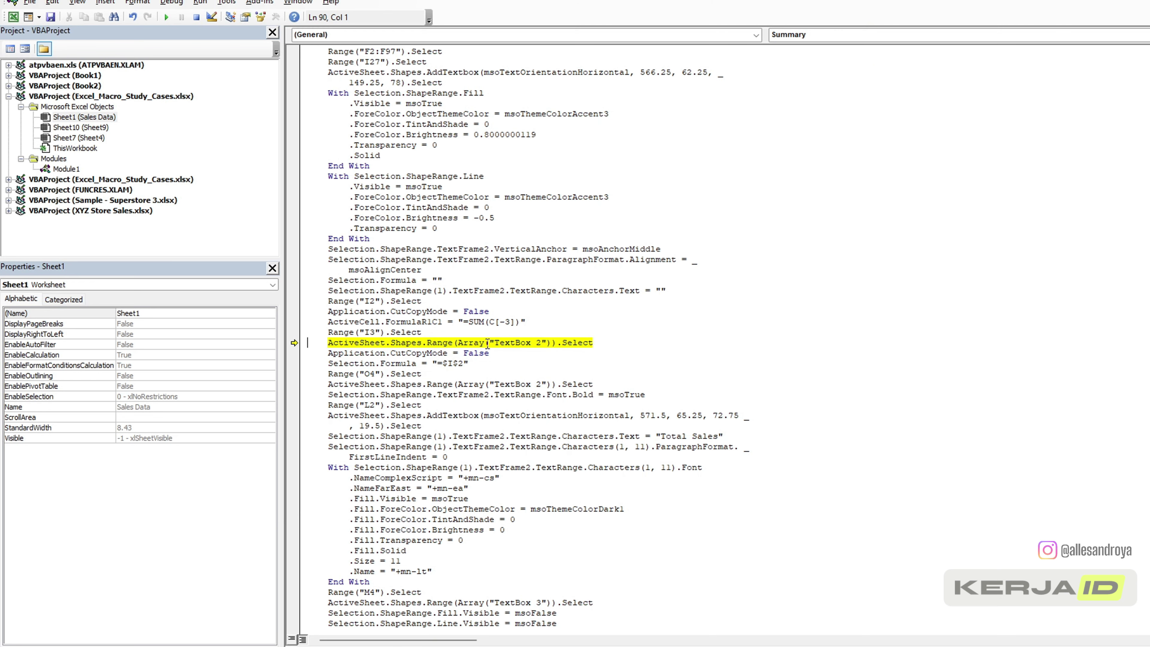
{"action": "left_click_drag", "start_coordinate": [501, 343], "coordinate": [523, 343]}
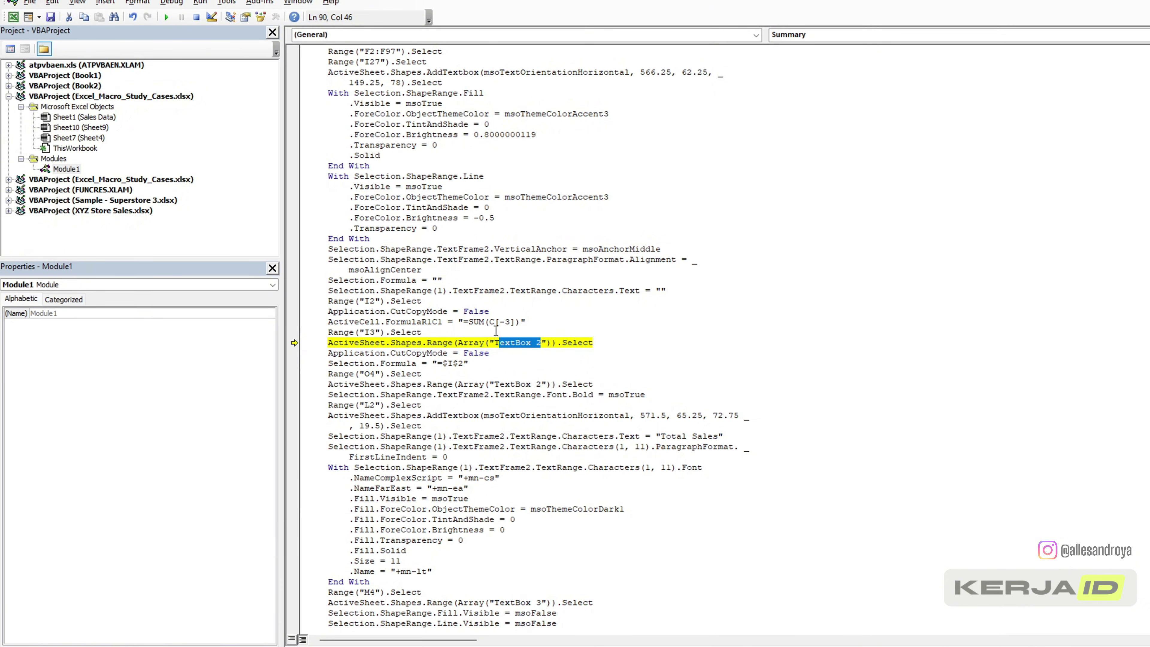
{"action": "left_click", "coordinate": [1149, 1]}
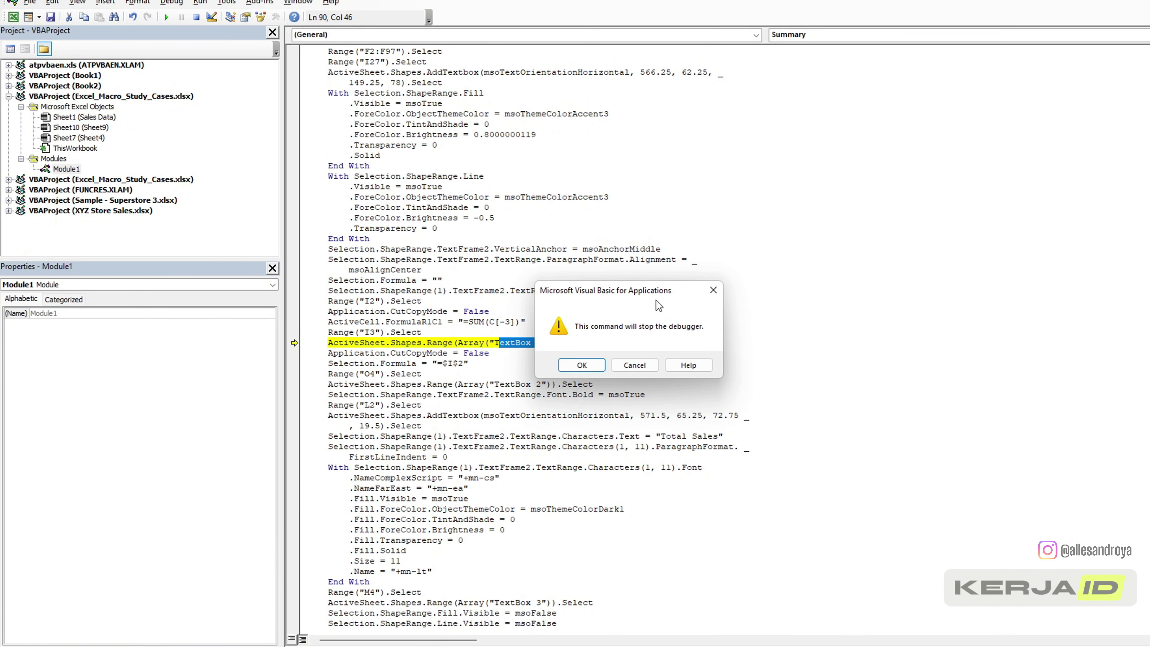
{"action": "left_click", "coordinate": [586, 365]}
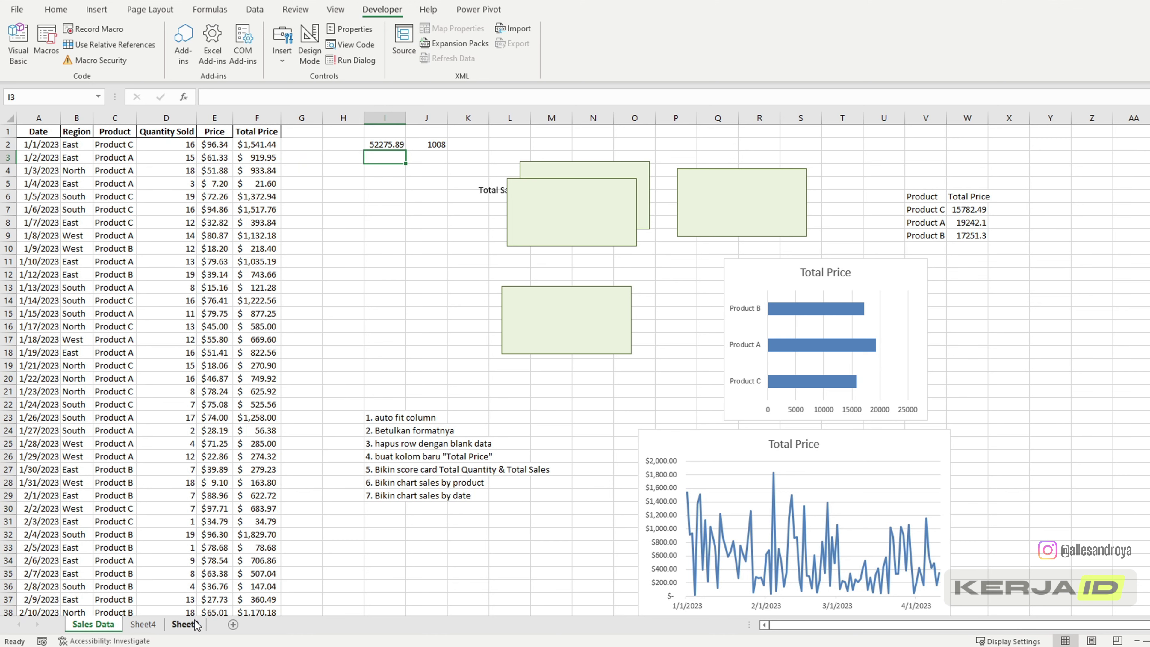
Start recording a new macro on Sheet9 with the shortcut letter t, stored in This Workbook
{"action": "left_click", "coordinate": [185, 624]}
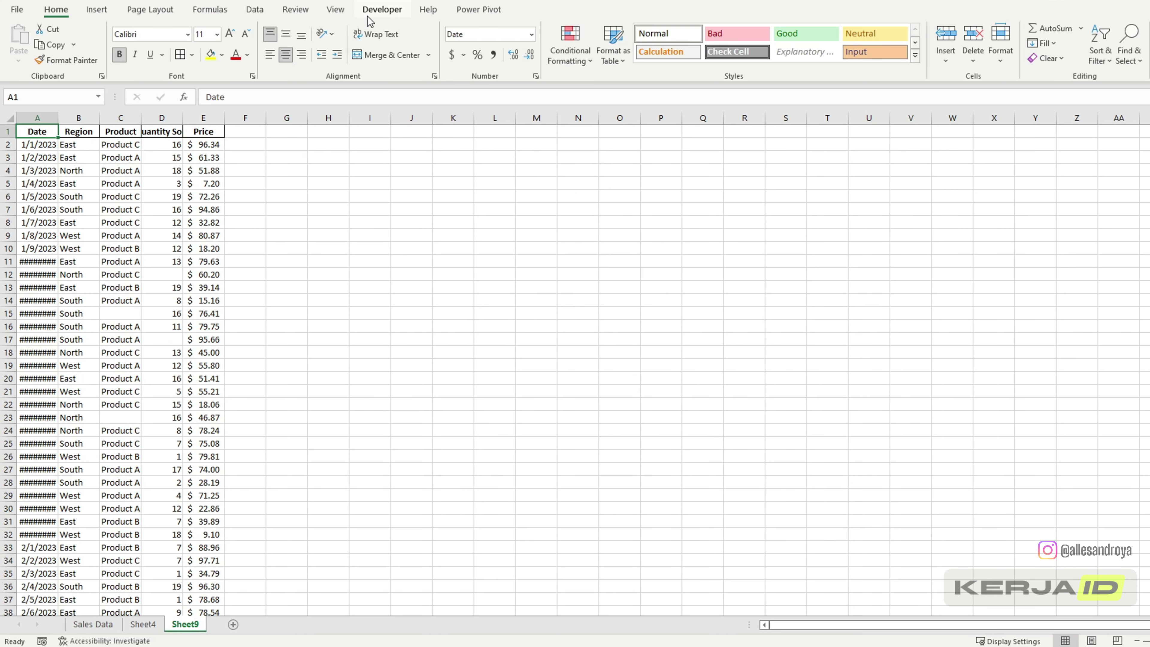
{"action": "left_click", "coordinate": [382, 9]}
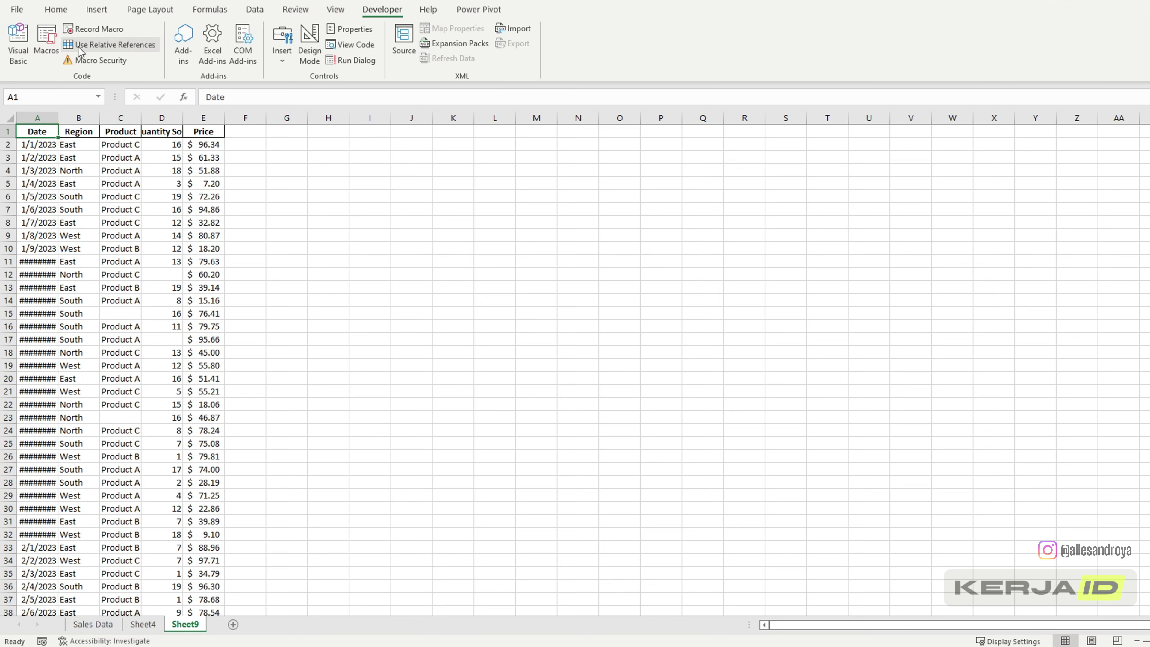
{"action": "left_click", "coordinate": [100, 29]}
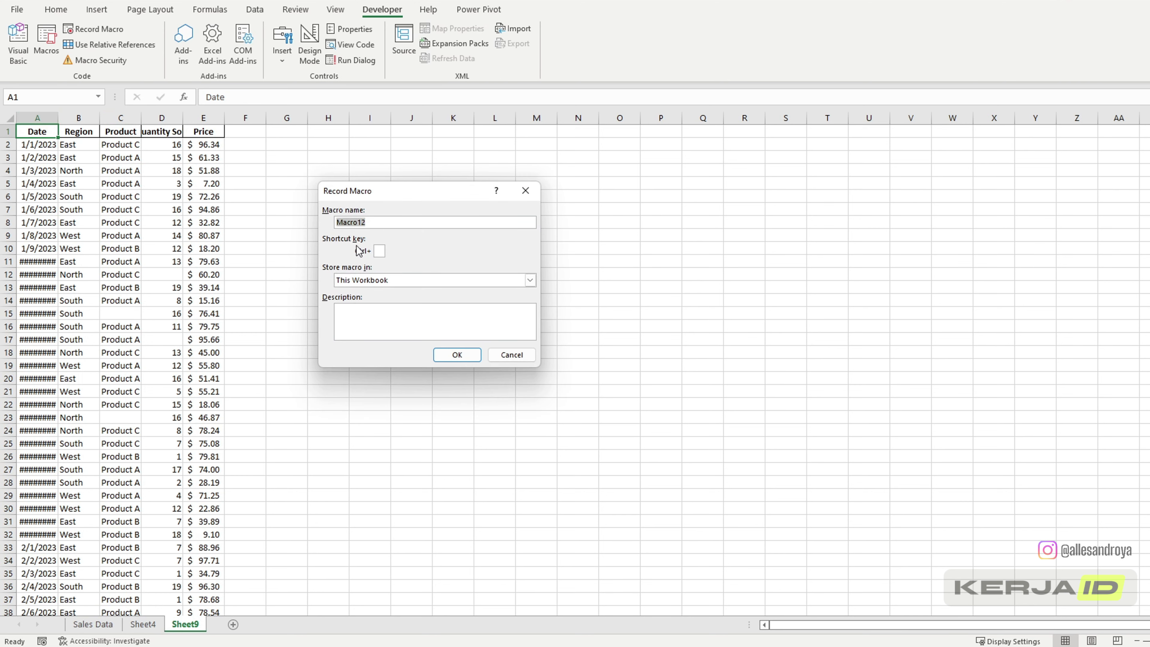
{"action": "left_click", "coordinate": [381, 249]}
{"action": "type", "text": "t"}
{"action": "left_click", "coordinate": [455, 357]}
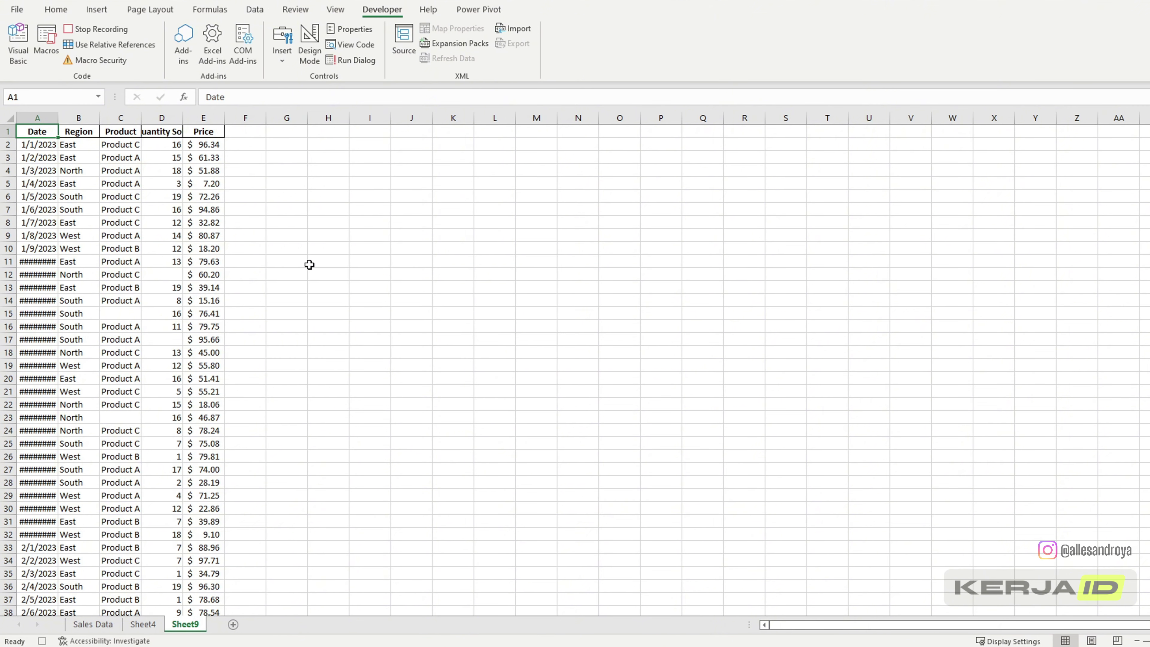
Autofit the columns of the Sheet9 sales table and delete the entire rows that contain blank cells
{"action": "left_click", "coordinate": [125, 170]}
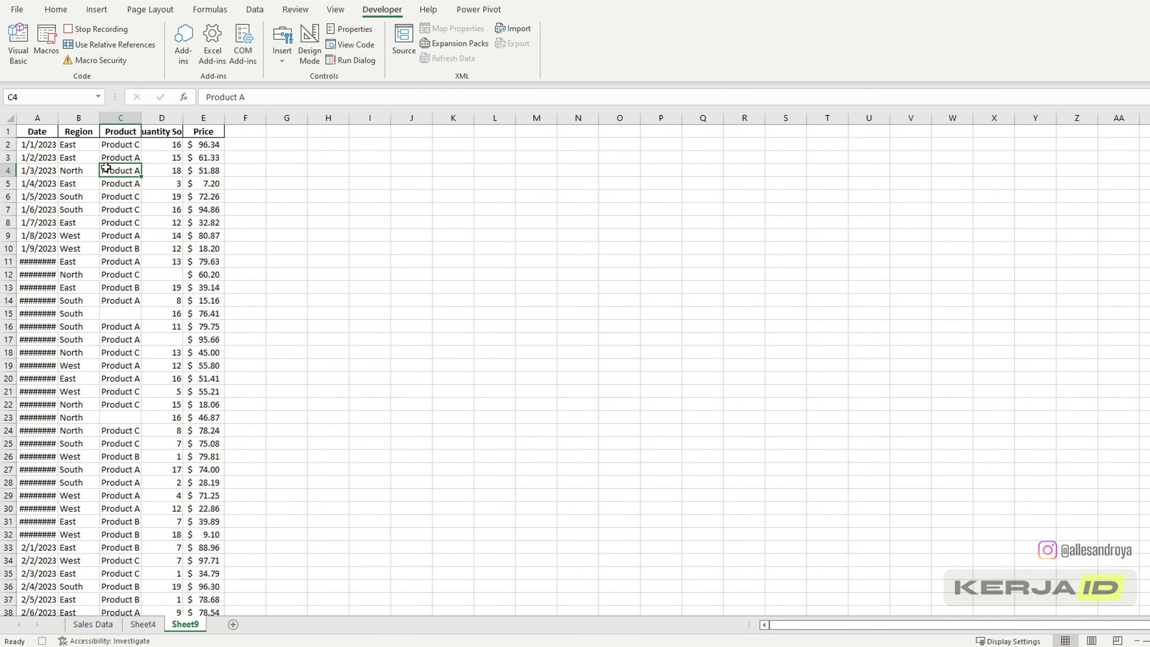
{"action": "key", "text": "ctrl+a"}
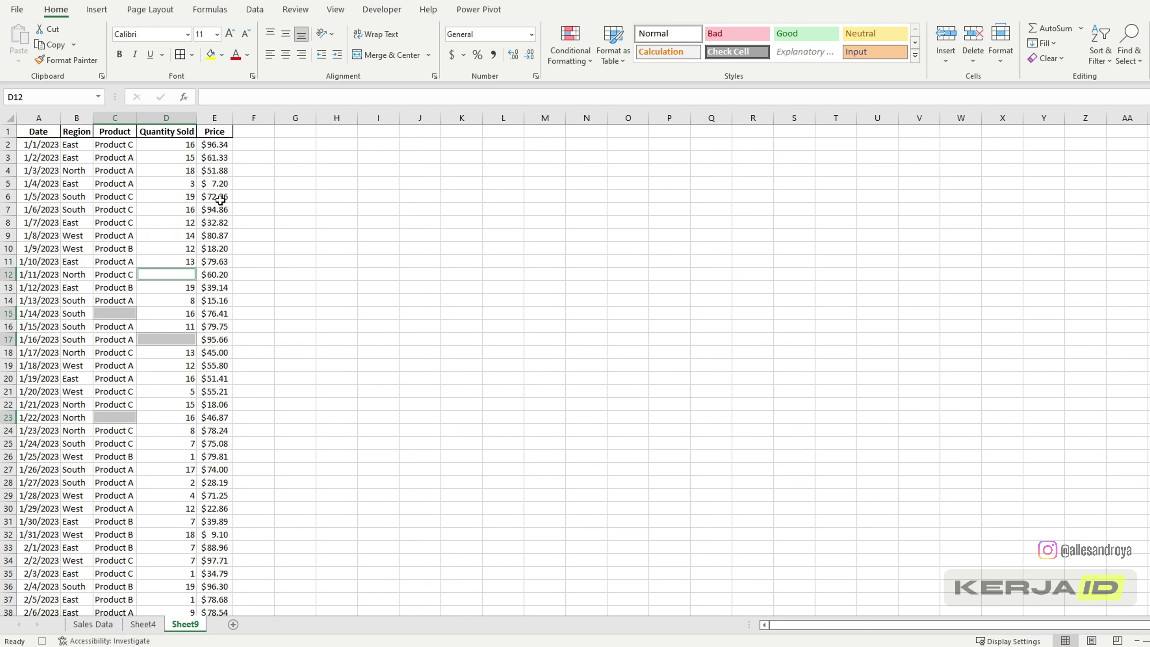
{"action": "key", "text": "ctrl+minus"}
{"action": "left_click", "coordinate": [408, 374]}
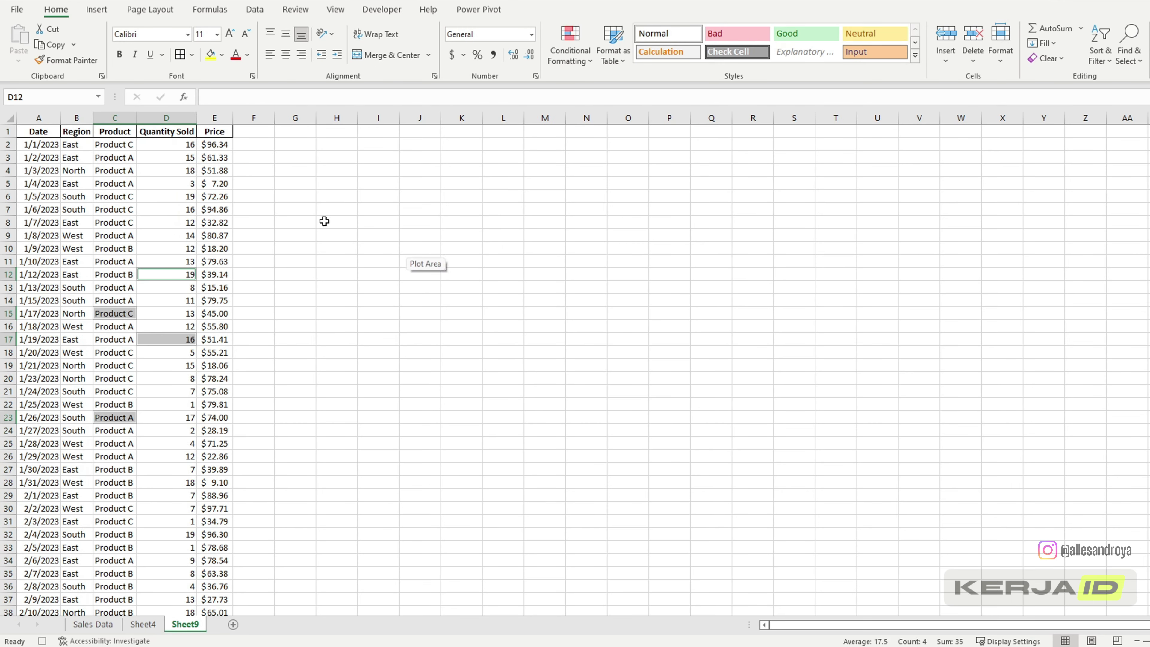
Add a "Total Price" column in F on Sheet9, with =D2*E2 in F2 filled down the table
{"action": "left_click", "coordinate": [255, 132]}
{"action": "type", "text": "Total Price"}
{"action": "key", "text": "Return"}
{"action": "type", "text": "=D2*E2"}
{"action": "double_click", "coordinate": [274, 151]}
Enter the summary headers "Product" in J6 and "Total Price" in K6
{"action": "left_click", "coordinate": [507, 197]}
{"action": "key", "text": "Left"}
{"action": "key", "text": "Left"}
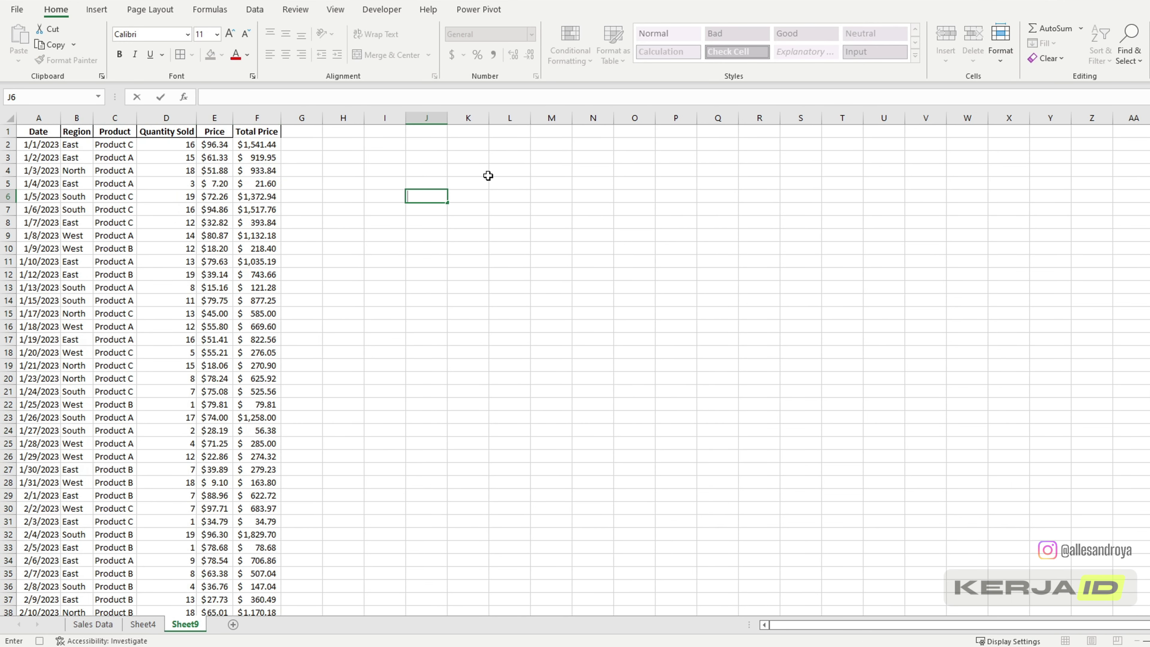
{"action": "type", "text": "Product"}
{"action": "key", "text": "Tab"}
{"action": "type", "text": "Total Price"}
{"action": "key", "text": "Return"}
List the distinct products in J7 with a UNIQUE formula over the Product data from C2 down to the last row
{"action": "type", "text": "=UNIQUE("}
{"action": "key", "text": "Left"}
{"action": "key", "text": "Left"}
{"action": "key", "text": "Left"}
{"action": "key", "text": "Left"}
{"action": "key", "text": "Left"}
{"action": "key", "text": "Up"}
{"action": "key", "text": "Up"}
{"action": "key", "text": "Up"}
{"action": "key", "text": "Up"}
{"action": "key", "text": "Up"}
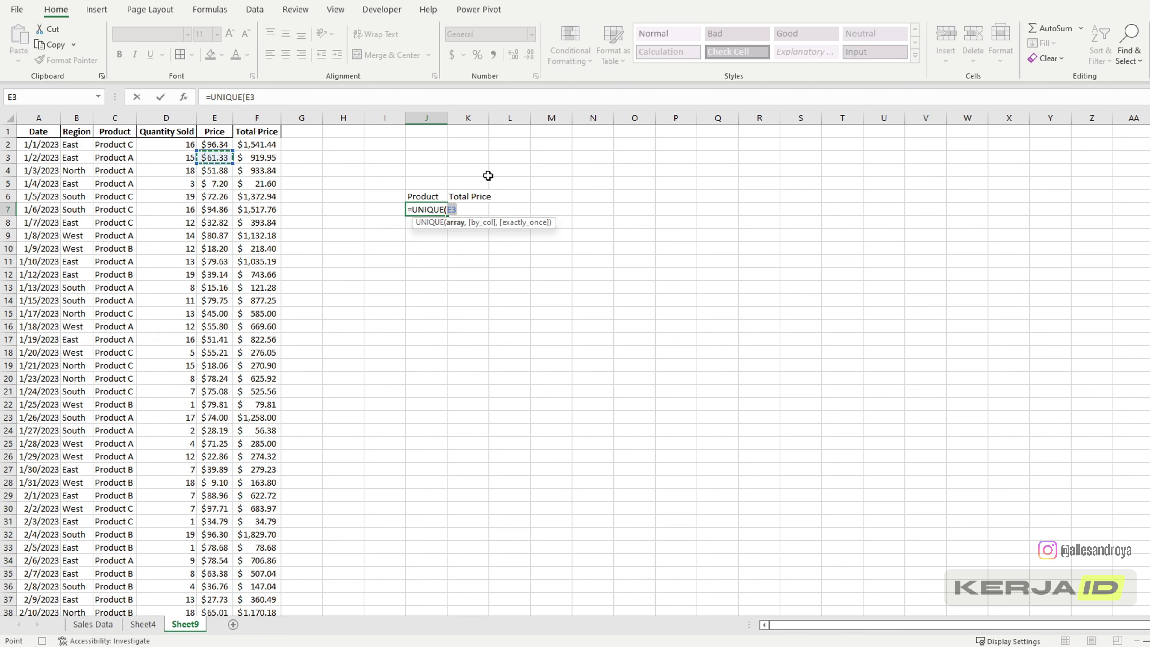
{"action": "key", "text": "Left"}
{"action": "key", "text": "Left"}
{"action": "key", "text": "Left"}
{"action": "key", "text": "Left"}
{"action": "key", "text": "Right"}
{"action": "key", "text": "Right"}
{"action": "key", "text": "ctrl+shift+Down"}
{"action": "key", "text": "Return"}
Total each product's sales in K7 with =SUMIF(C:C,J7,F:F) and fill the formula down to K9
{"action": "key", "text": "Up"}
{"action": "key", "text": "Right"}
{"action": "type", "text": "=SUMIF("}
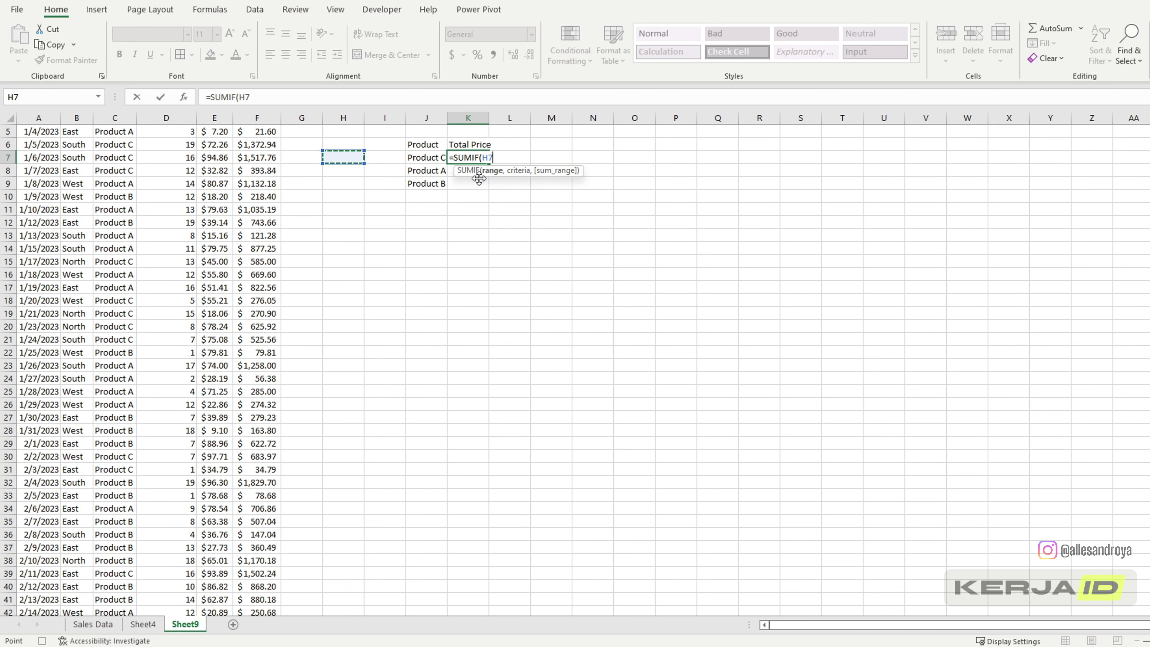
{"action": "left_click", "coordinate": [115, 118]}
{"action": "type", "text": ","}
{"action": "left_click", "coordinate": [422, 209]}
{"action": "left_click", "coordinate": [257, 118]}
{"action": "double_click", "coordinate": [488, 216]}
Insert a 2-D clustered bar chart from the product summary in J6:K9
{"action": "left_click_drag", "start_coordinate": [426, 196], "coordinate": [468, 236]}
{"action": "left_click", "coordinate": [97, 9]}
{"action": "left_click", "coordinate": [580, 29]}
{"action": "left_click", "coordinate": [589, 150]}
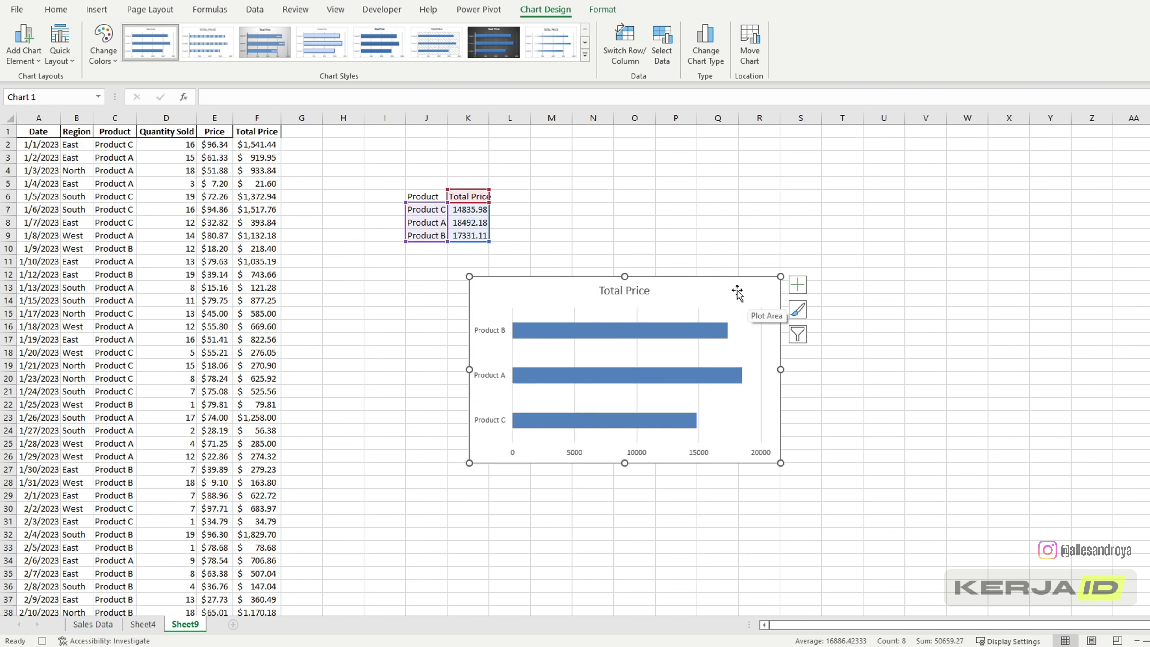
Insert a 2-D line chart from the Date and Total Price columns and place it beside the bar chart
{"action": "left_click", "coordinate": [38, 117]}
{"action": "left_click", "coordinate": [257, 118], "text": "ctrl"}
{"action": "left_click", "coordinate": [97, 9]}
{"action": "left_click", "coordinate": [579, 44]}
{"action": "left_click", "coordinate": [589, 78]}
{"action": "left_click_drag", "start_coordinate": [738, 297], "coordinate": [1026, 290]}
Stop recording the macro and deselect the line chart on Sheet9
{"action": "left_click", "coordinate": [382, 9]}
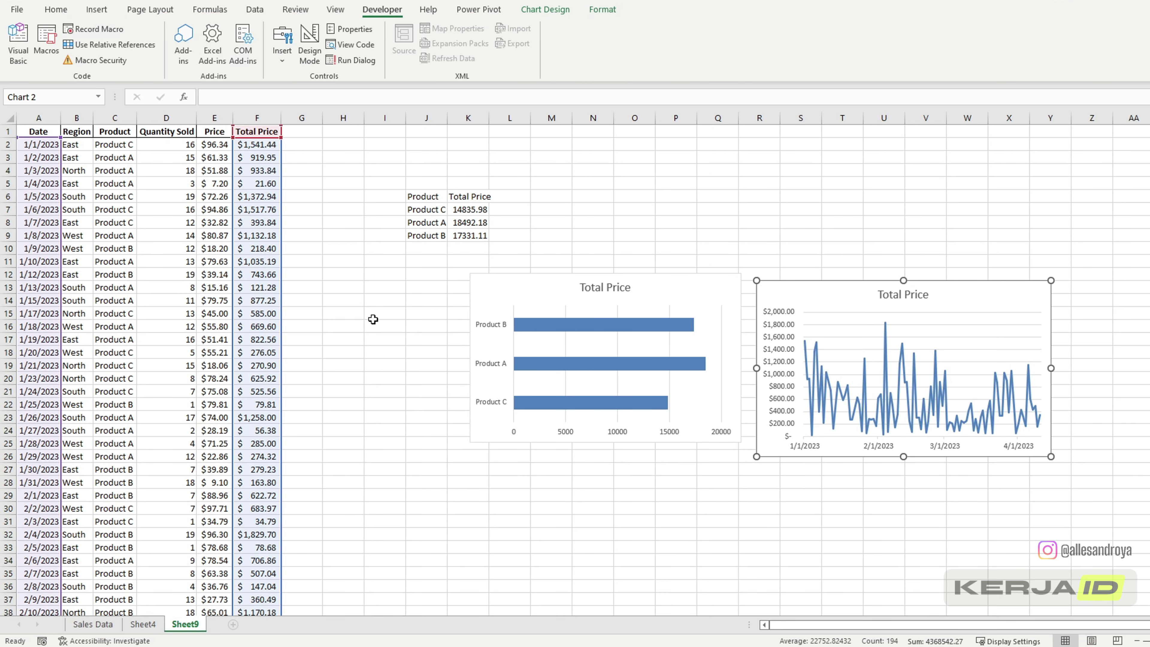
{"action": "left_click", "coordinate": [386, 313]}
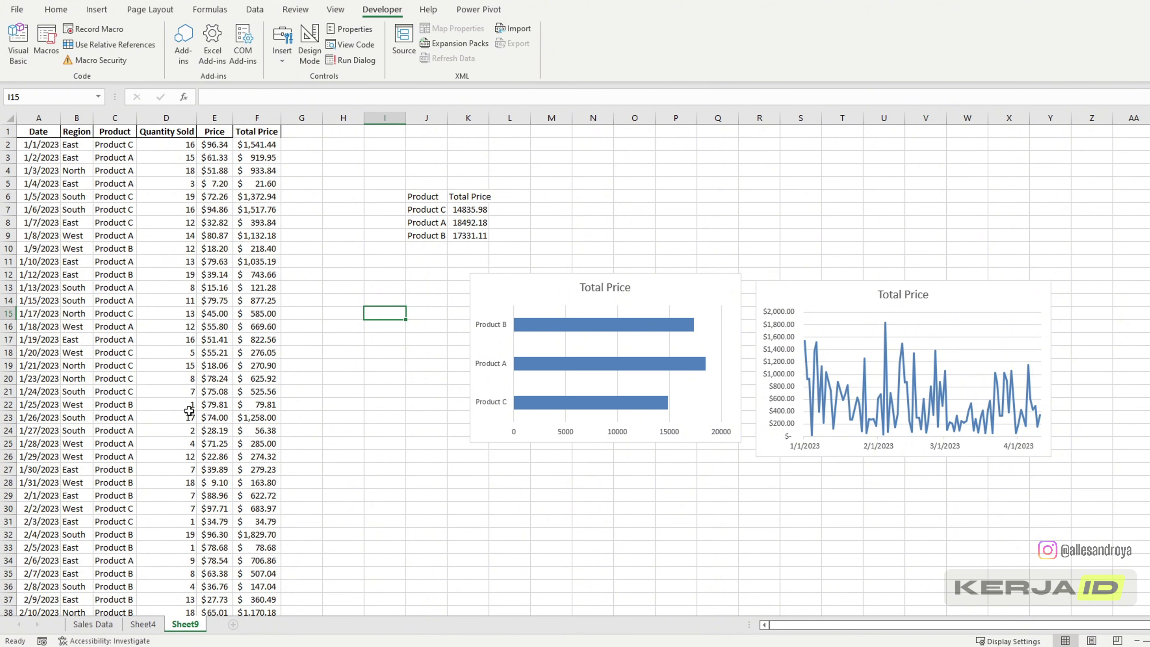
Run the newly recorded macro on the uncleaned sales table in Sheet4
{"action": "left_click", "coordinate": [143, 624]}
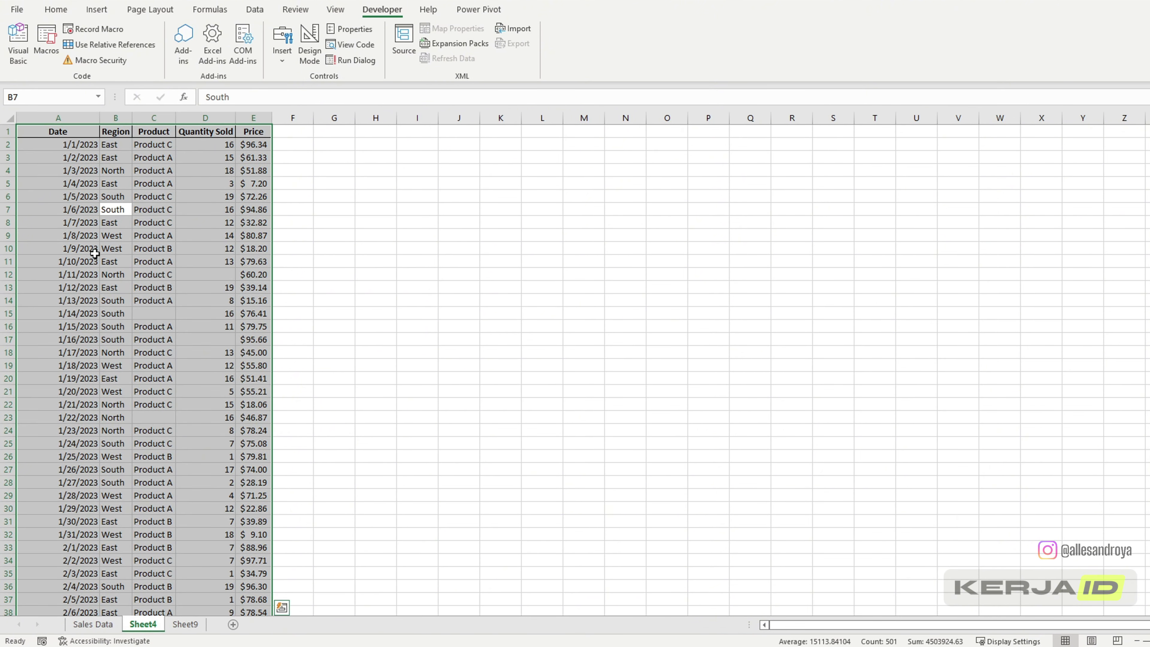
{"action": "key", "text": "Up"}
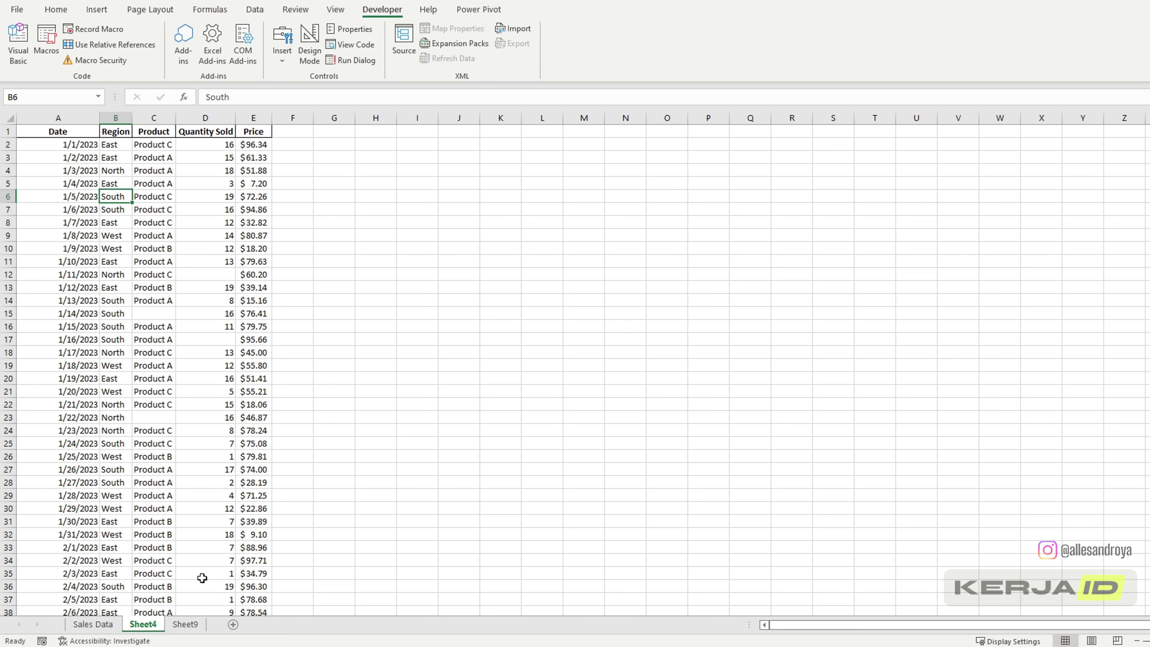
{"action": "left_click", "coordinate": [185, 624]}
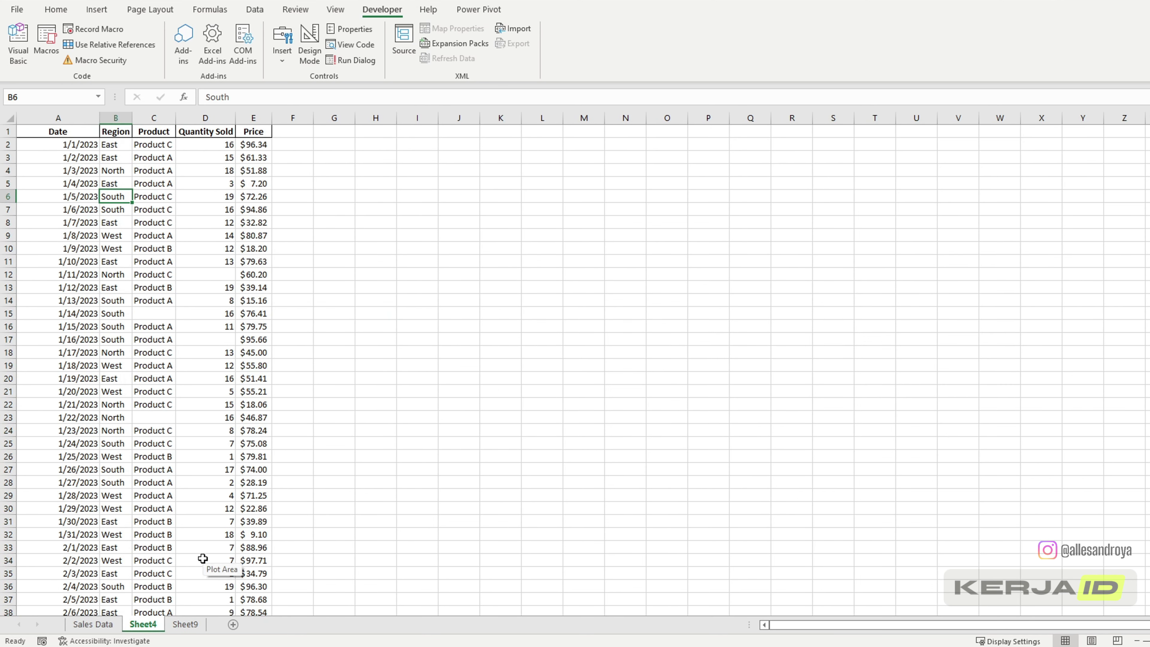
{"action": "left_click", "coordinate": [541, 328]}
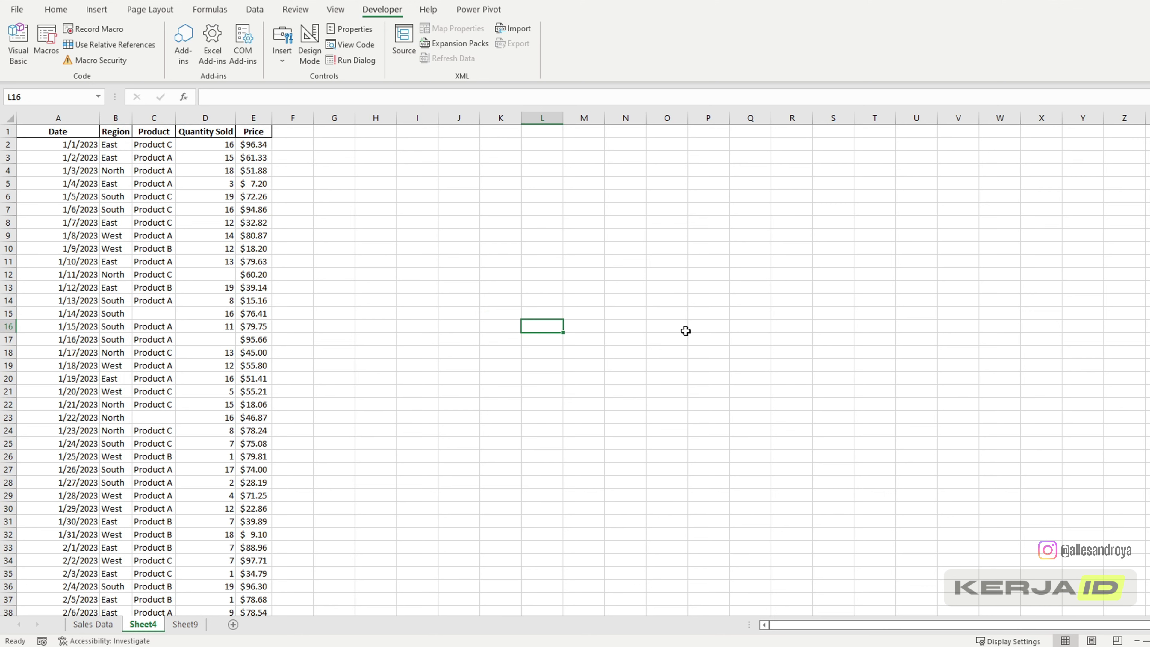
{"action": "left_click", "coordinate": [706, 308]}
{"action": "key", "text": "ctrl+shift+m"}
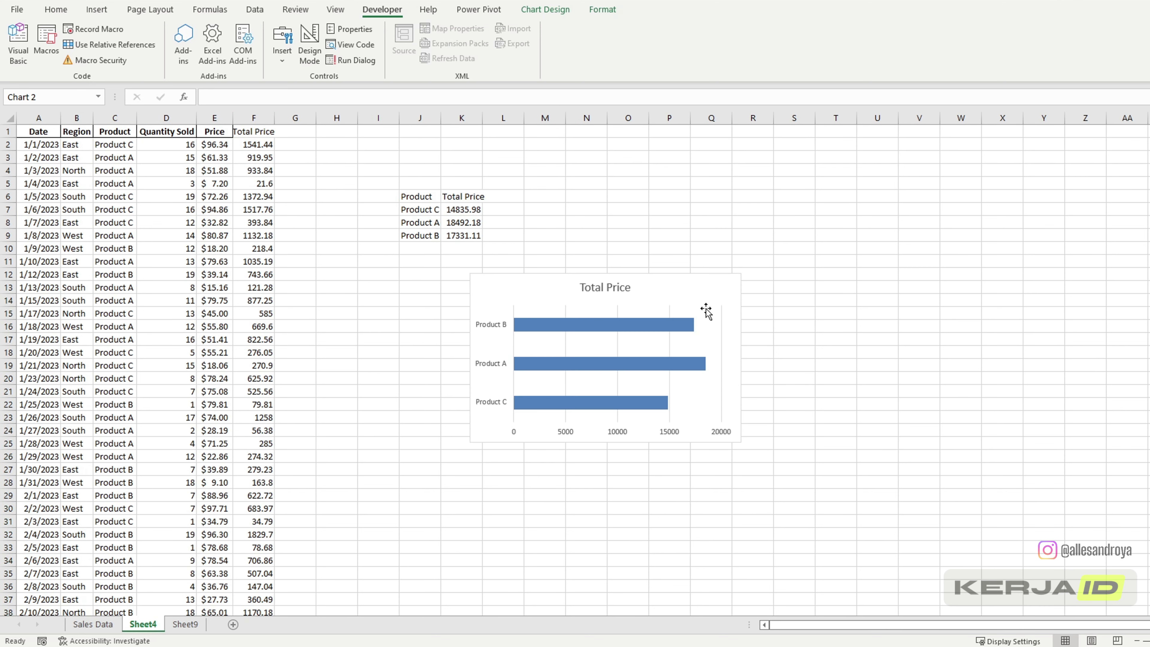